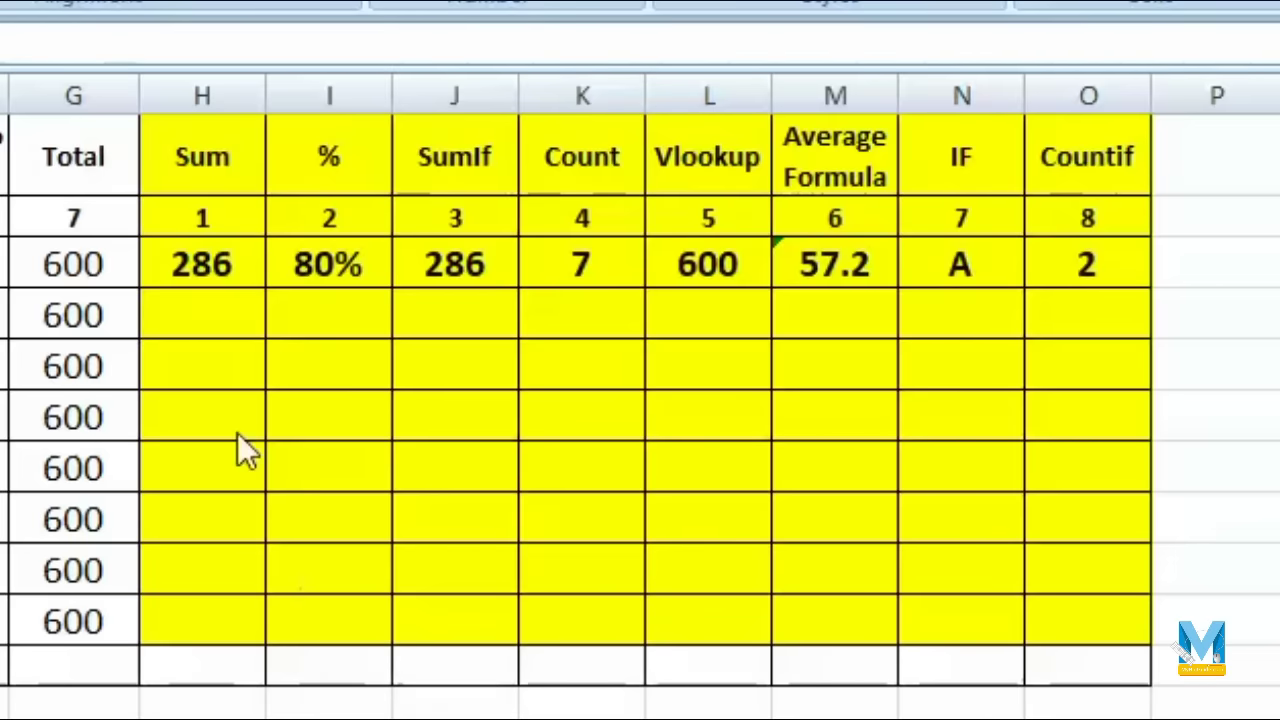
- AutoSum the second student's marks B4:F4 into H4, giving 208
click(214, 314)
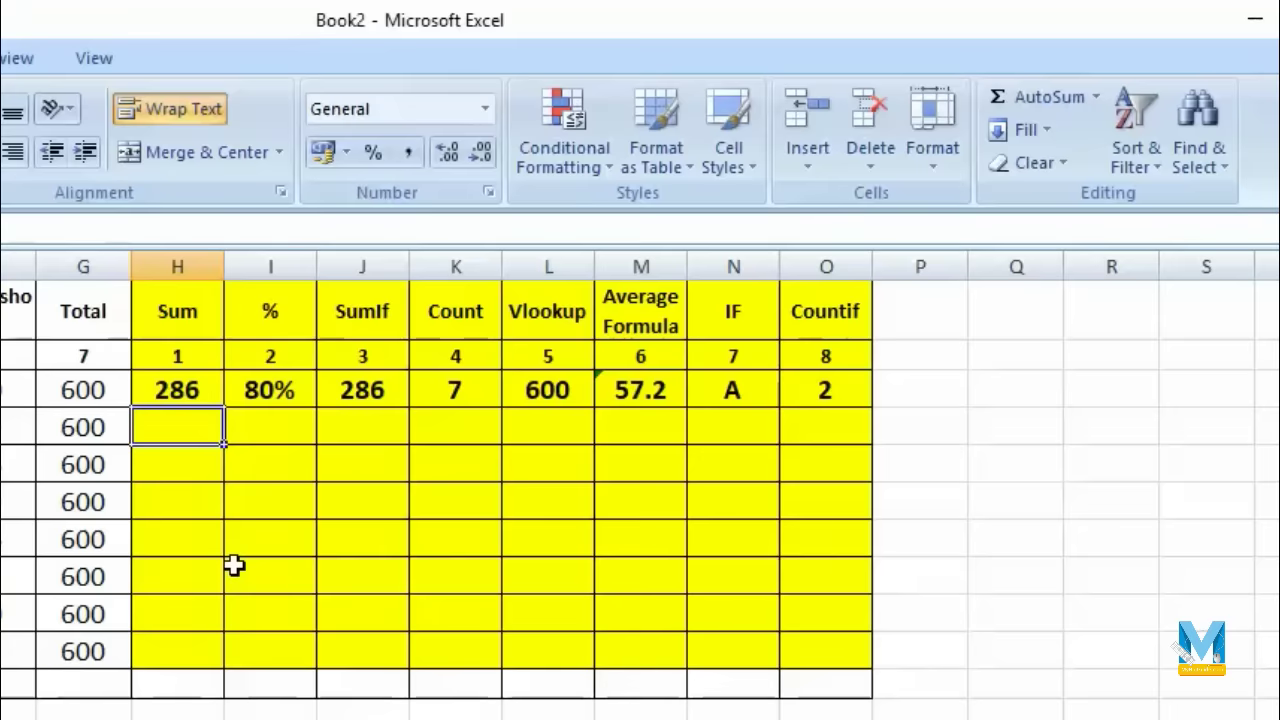
click(1046, 104)
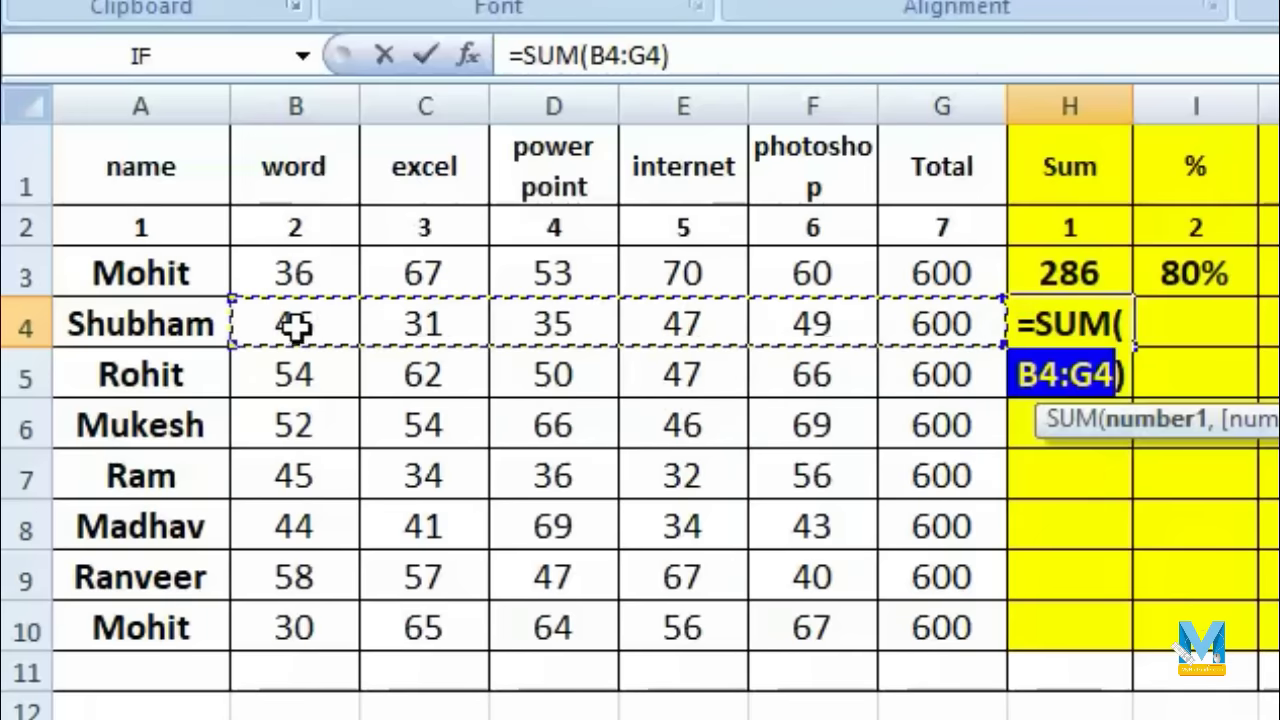
drag(296, 326, 862, 320)
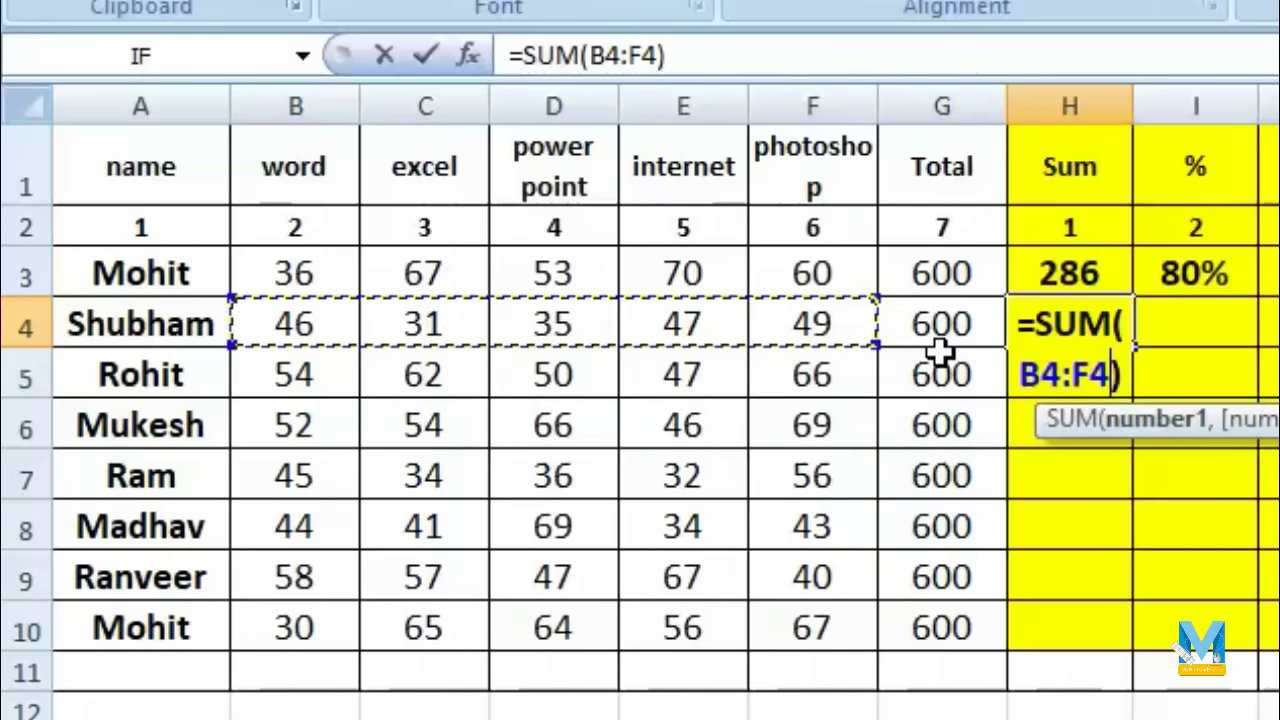
key(Return)
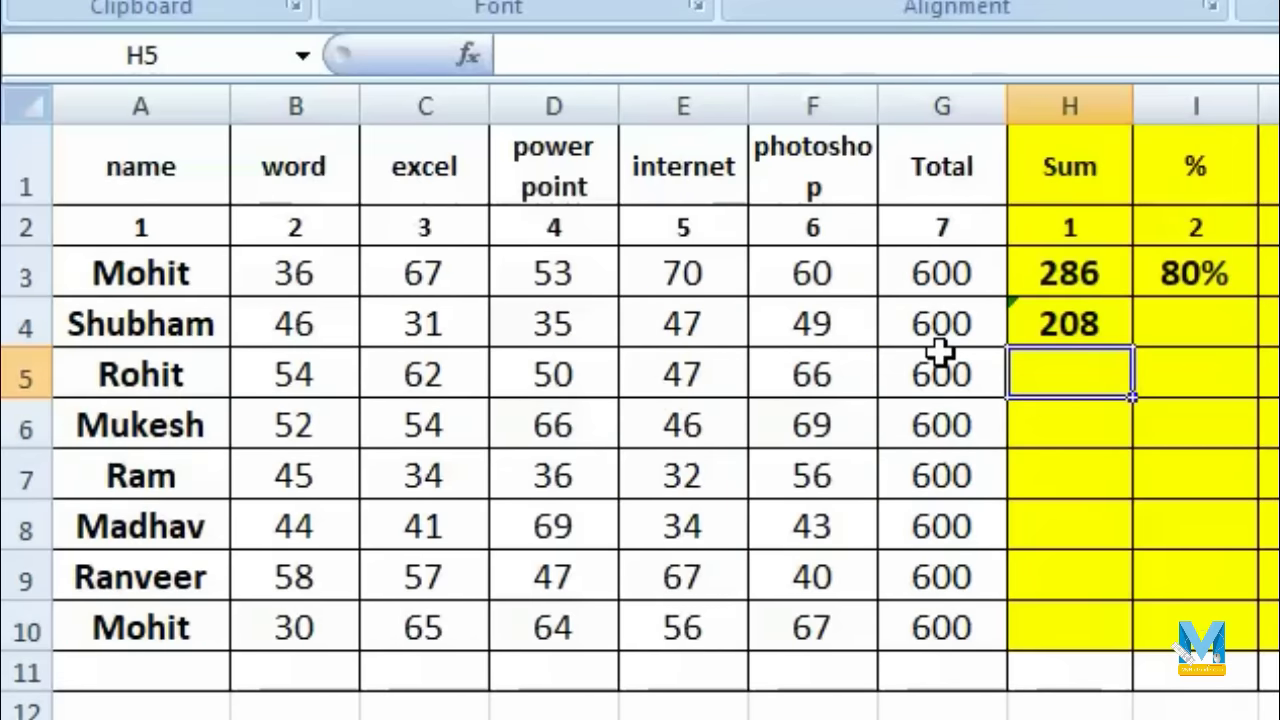
- Enter =SUM(B5:F5) in H5 to total the third student's marks as 279
text(=su)
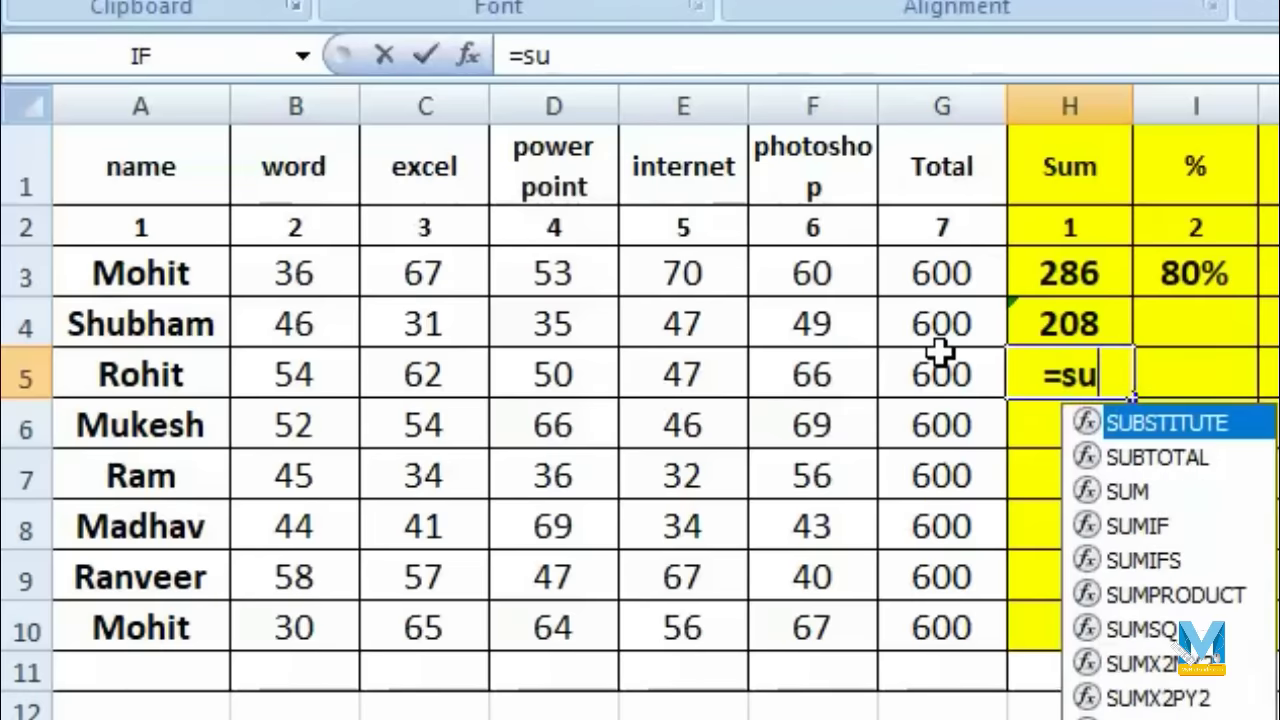
text(m()
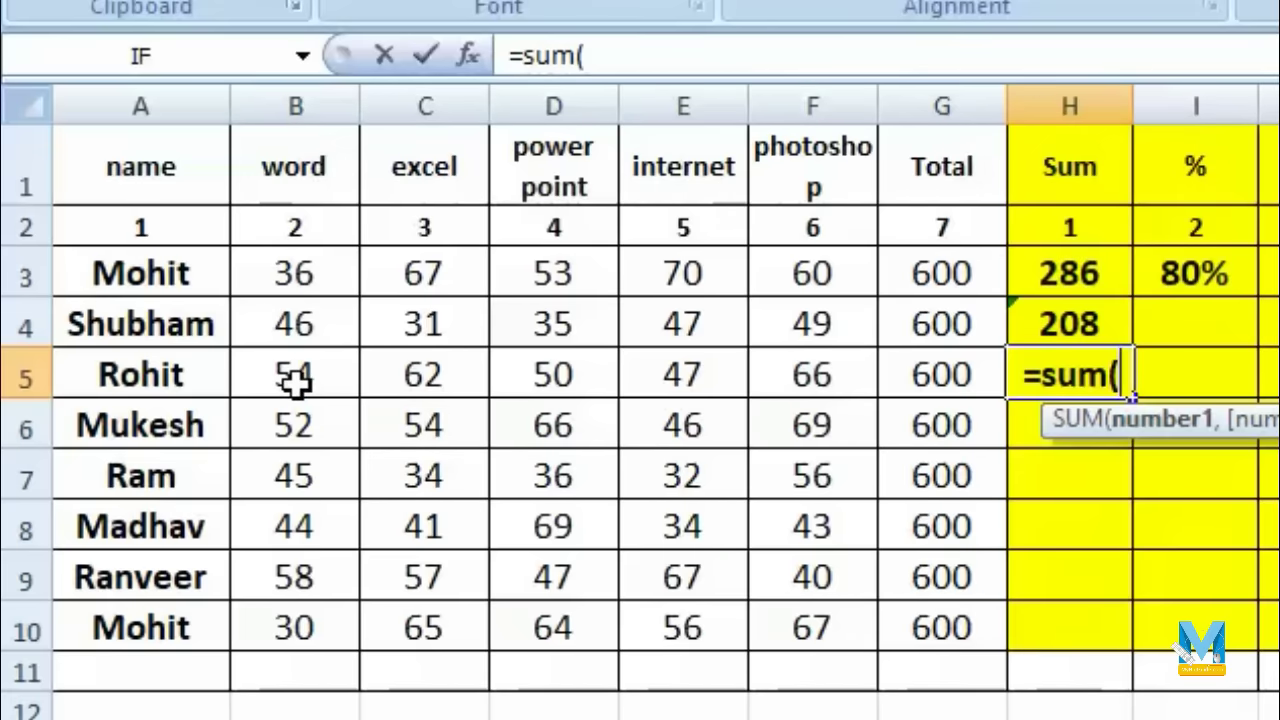
text(b5)
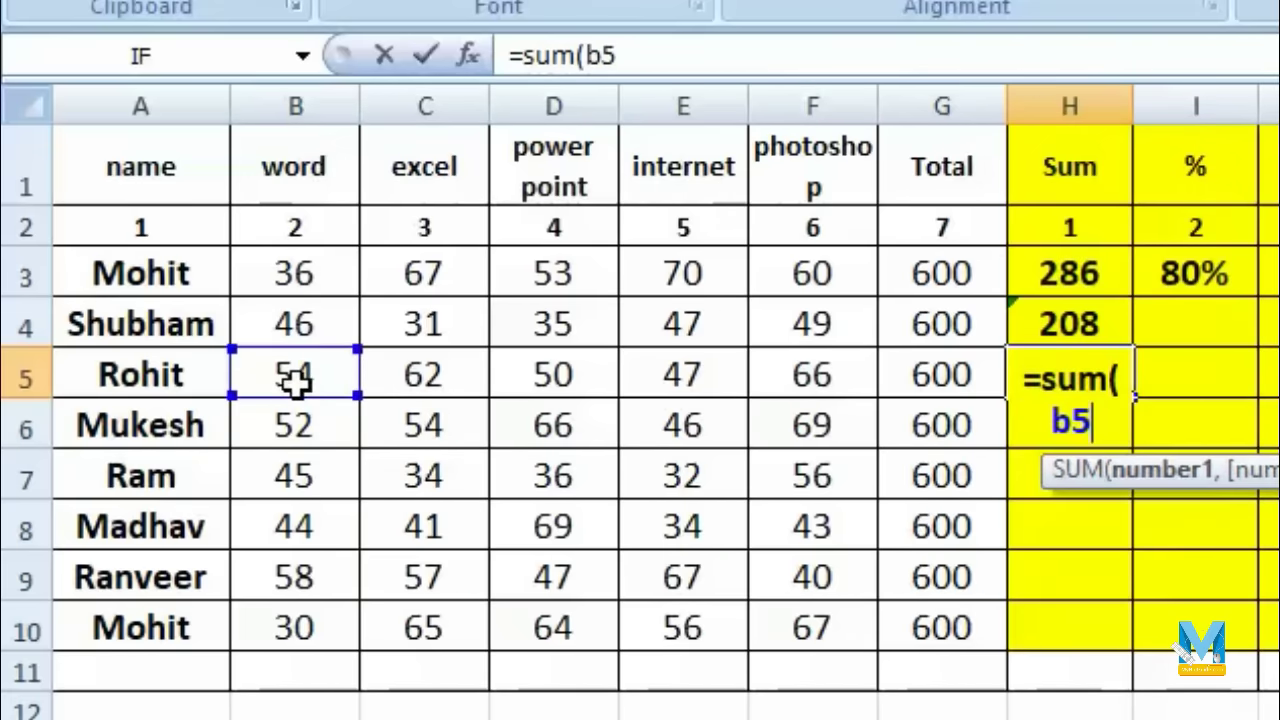
text(:)
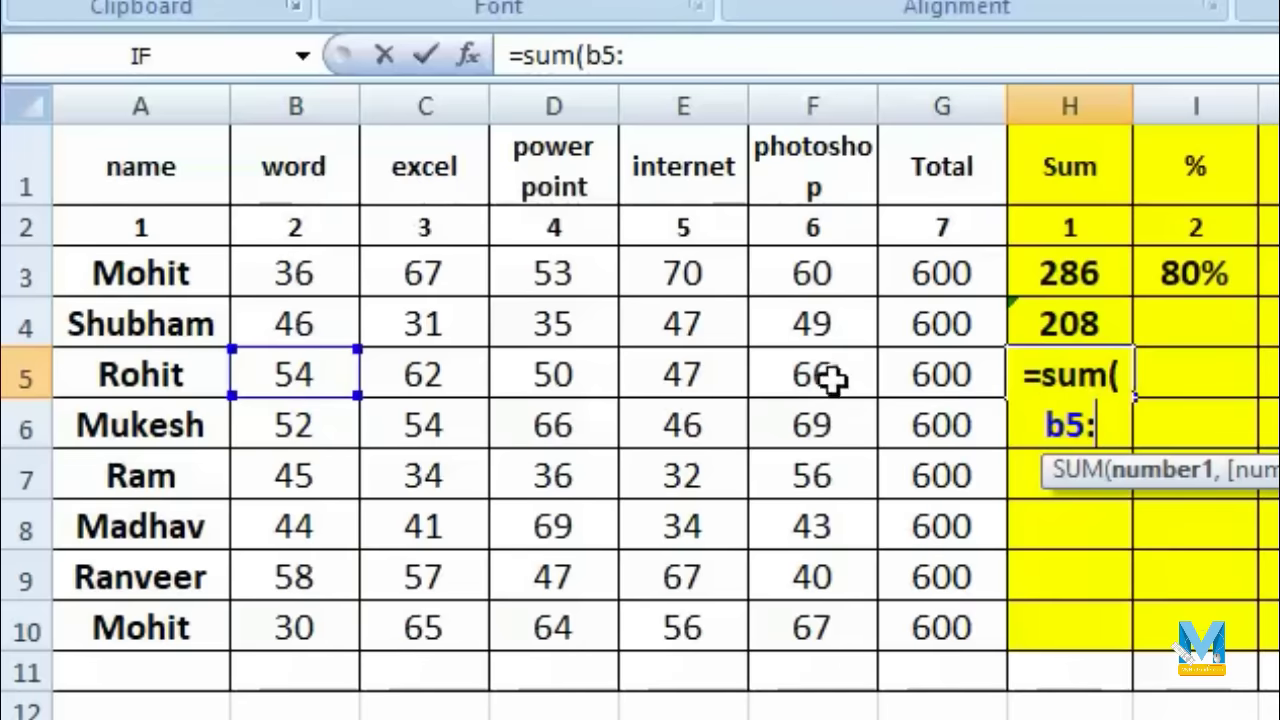
text(f)
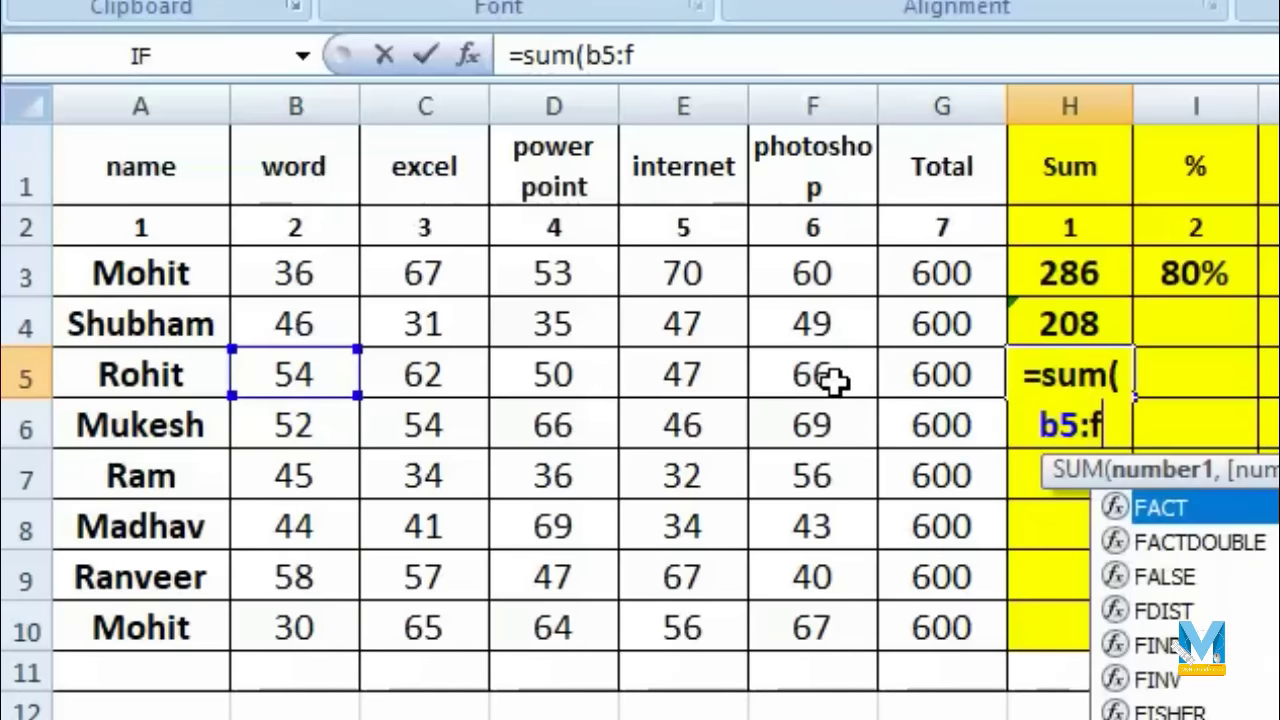
text(5))
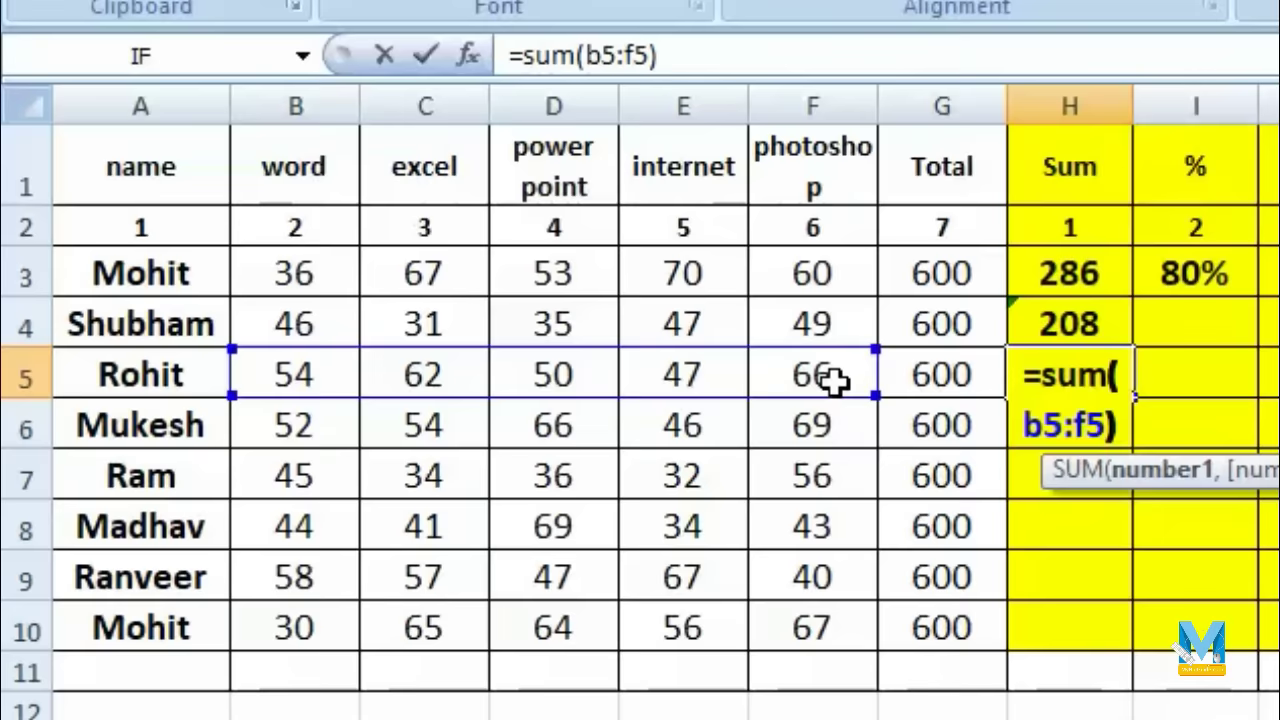
key(Return)
key(Up)
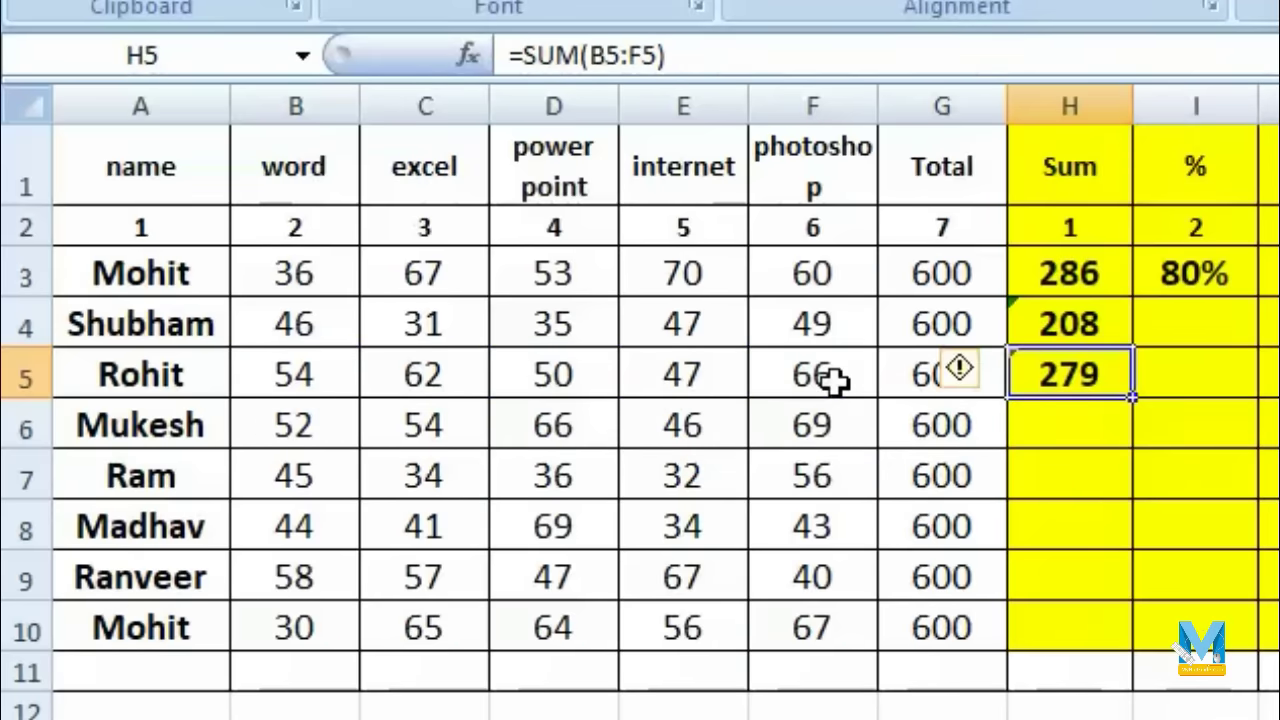
key(Down)
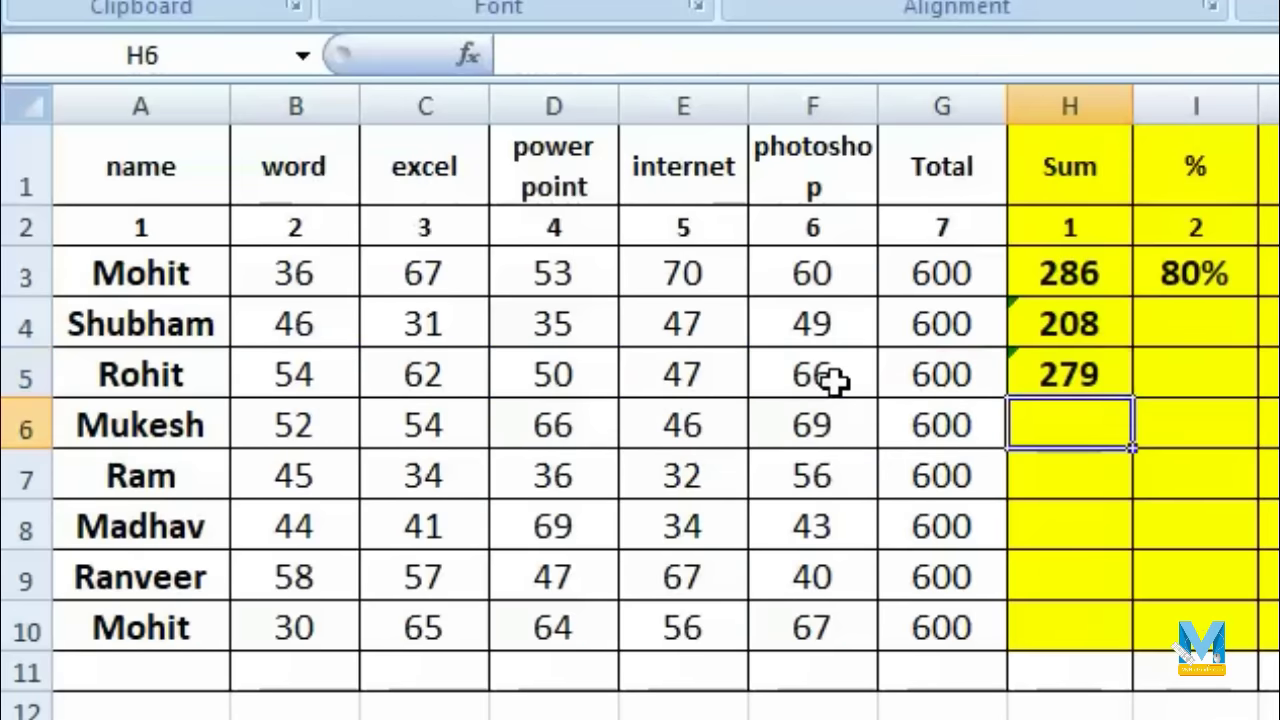
- Build =B6+C6+E6+F6 in H6 by clicking the four mark cells, giving 221
text(=)
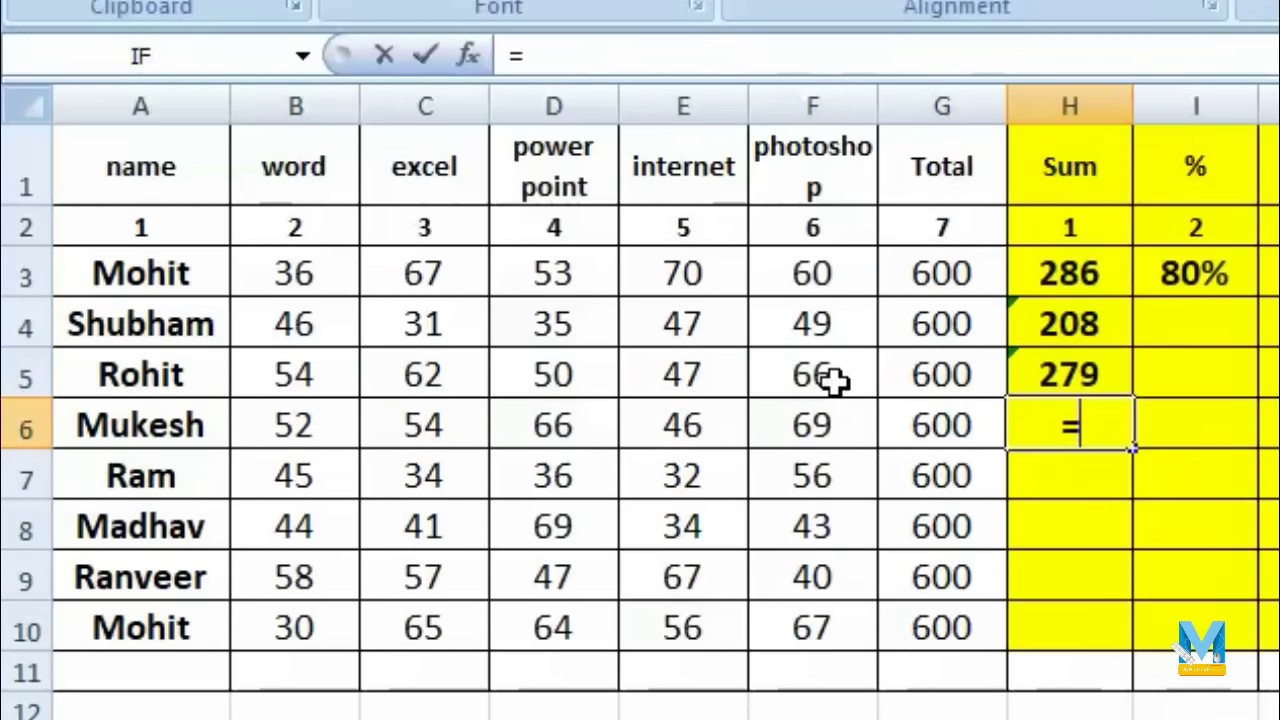
click(326, 450)
text(+)
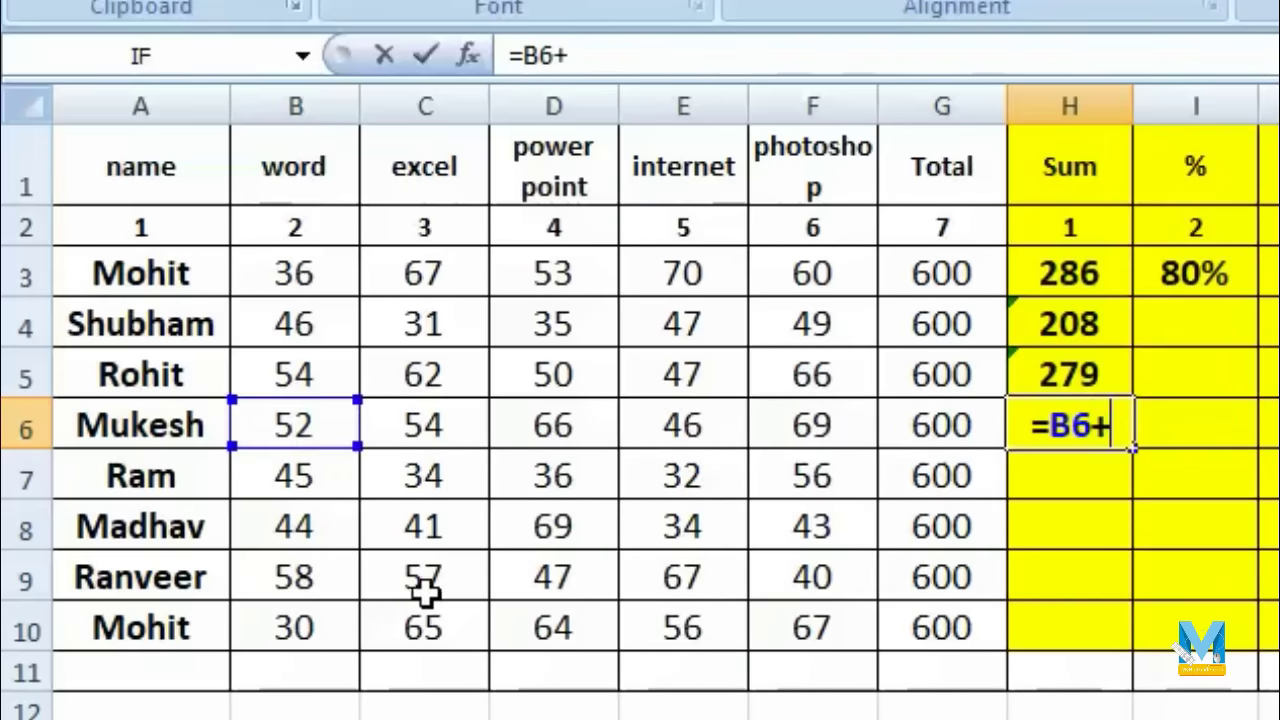
click(420, 424)
text(+)
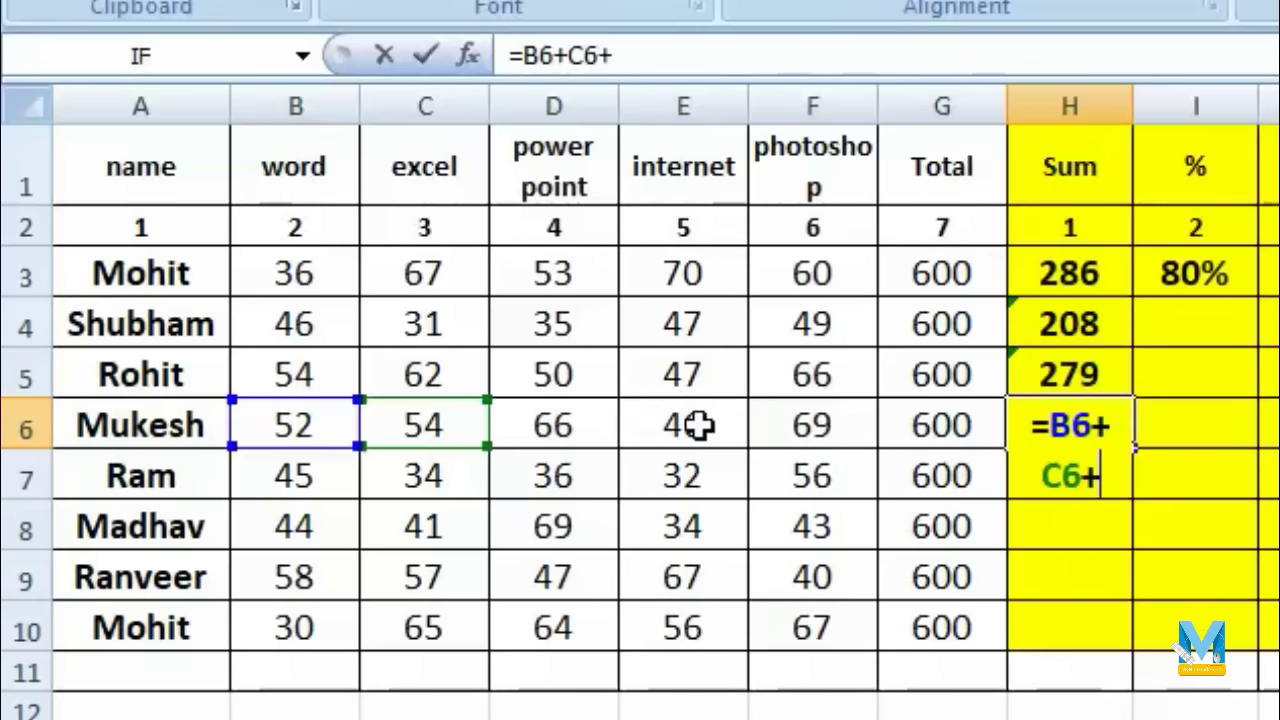
click(697, 425)
text(+)
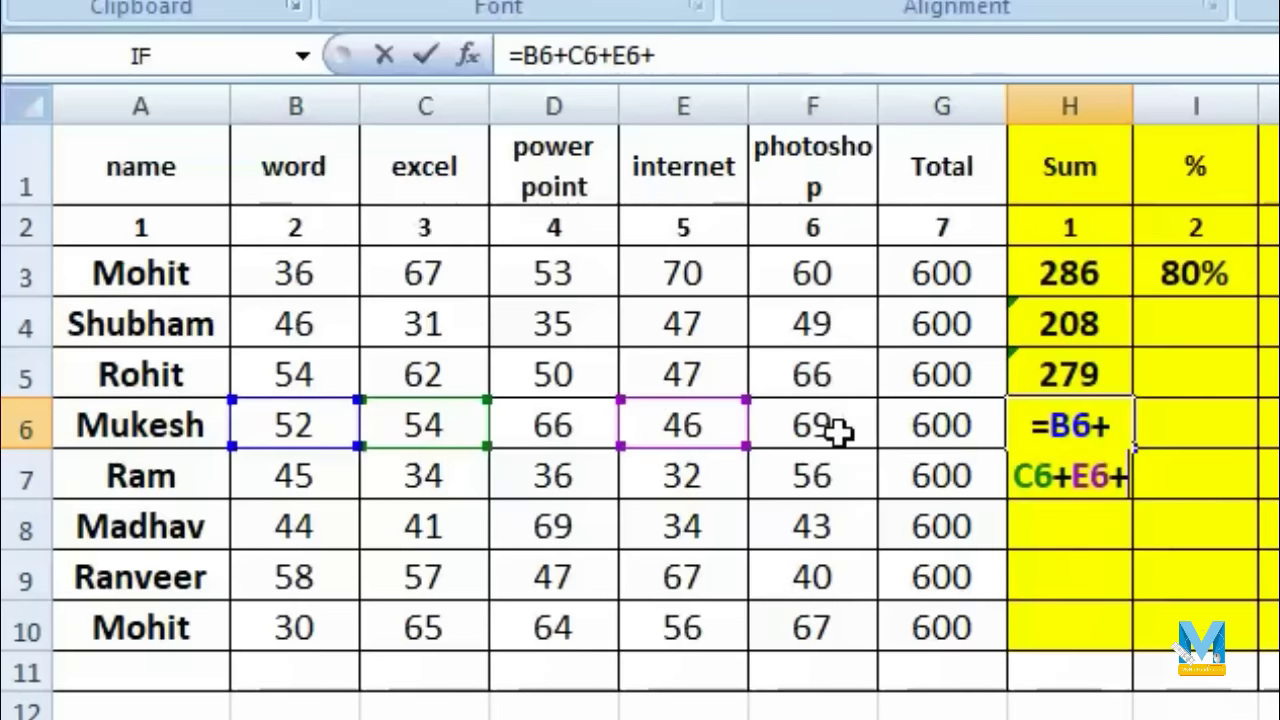
click(820, 418)
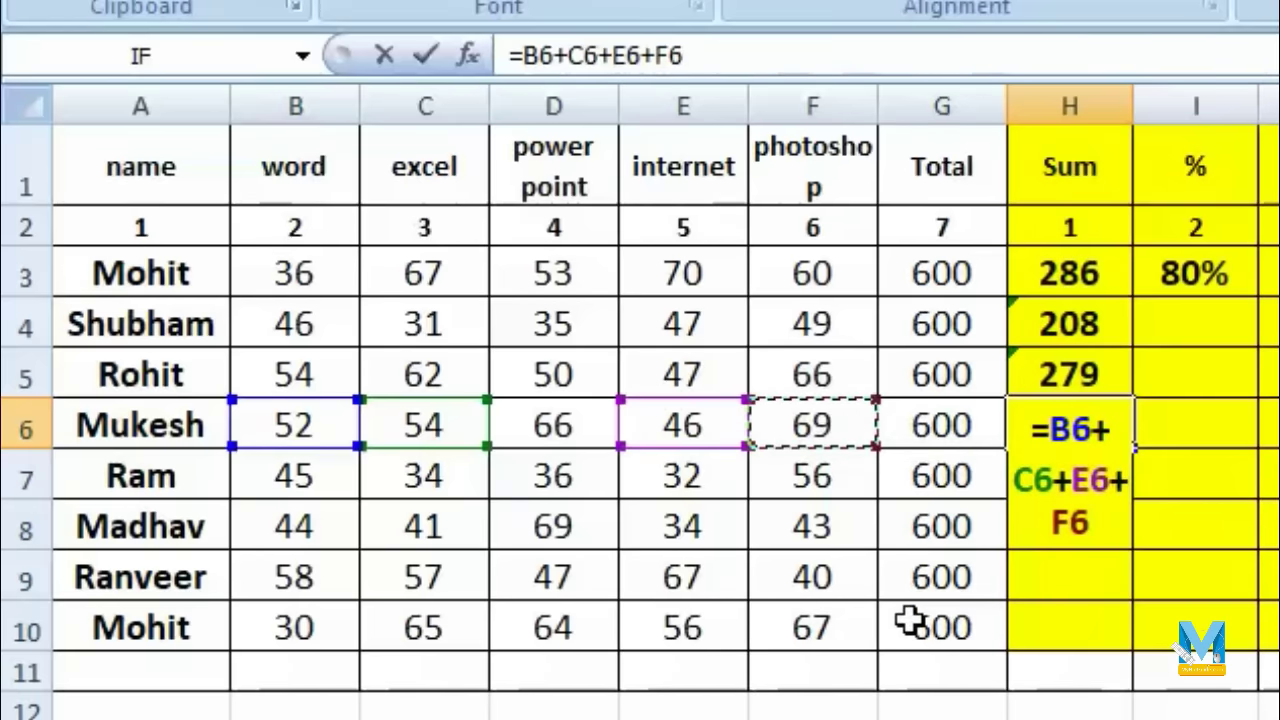
key(Return)
click(1043, 428)
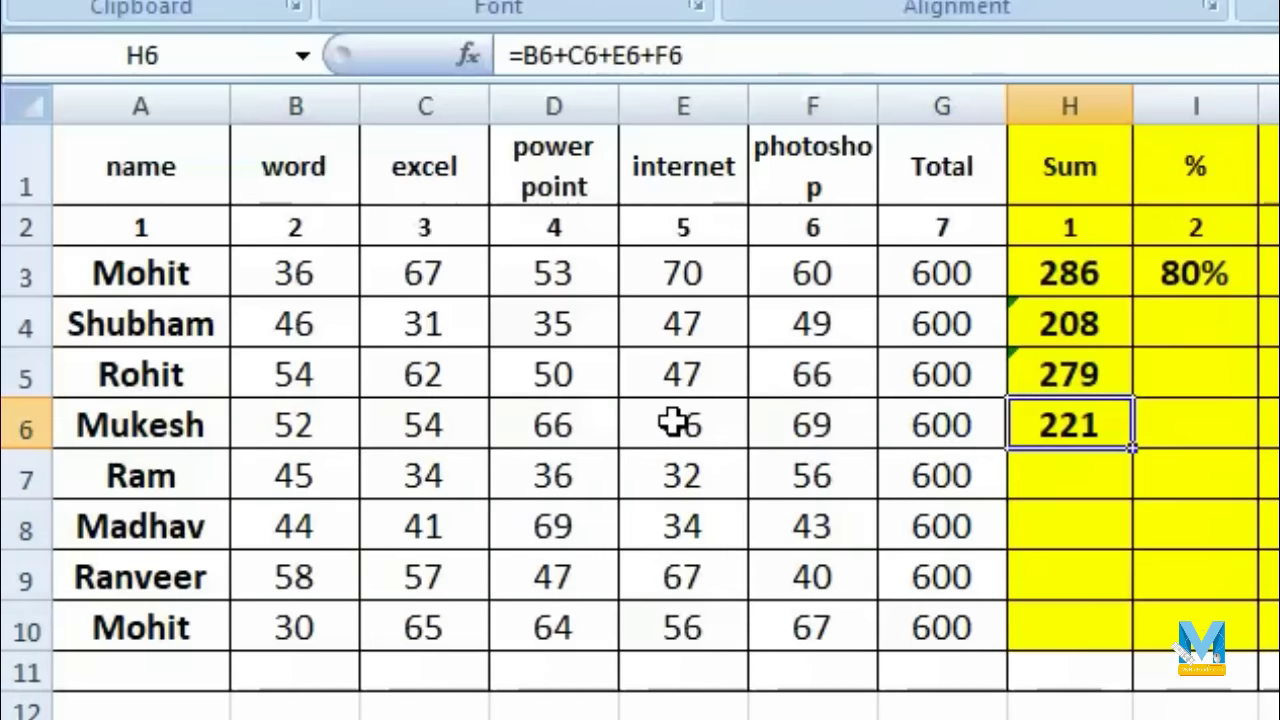
click(673, 423)
click(1078, 430)
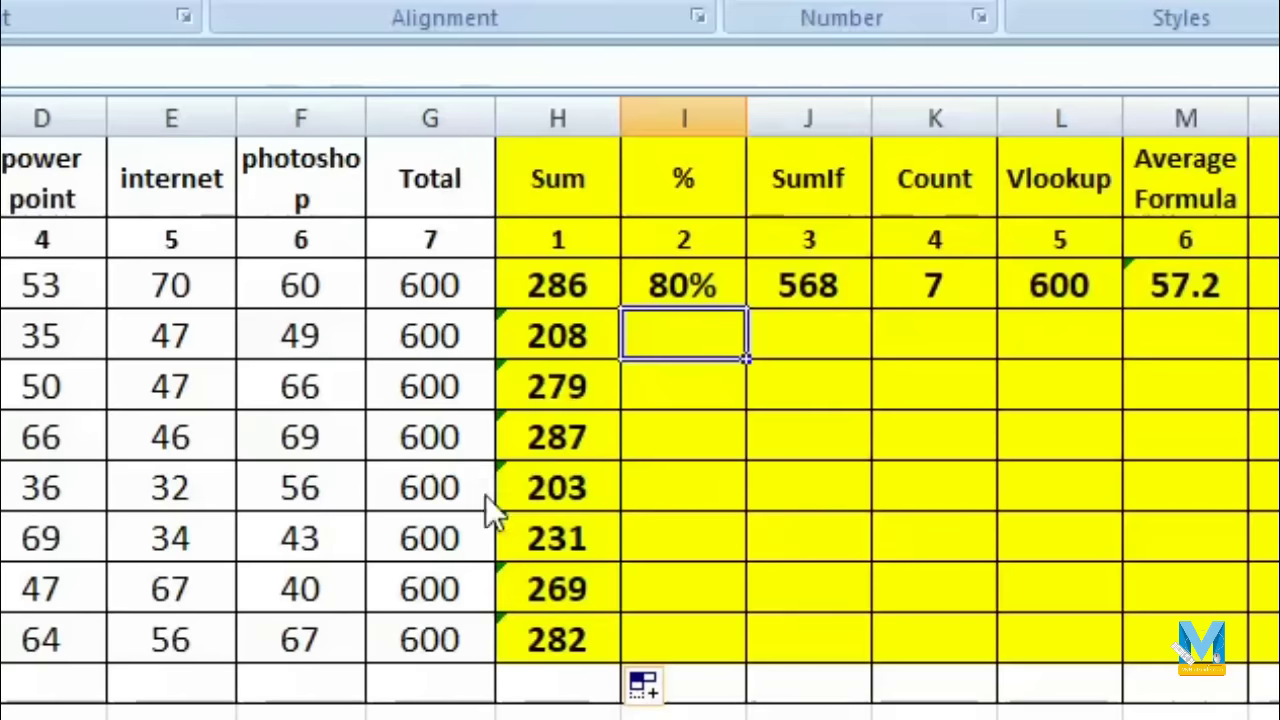
- Review the filled-down SUM formulas in rows 4 and 10 of the Sum column
click(574, 335)
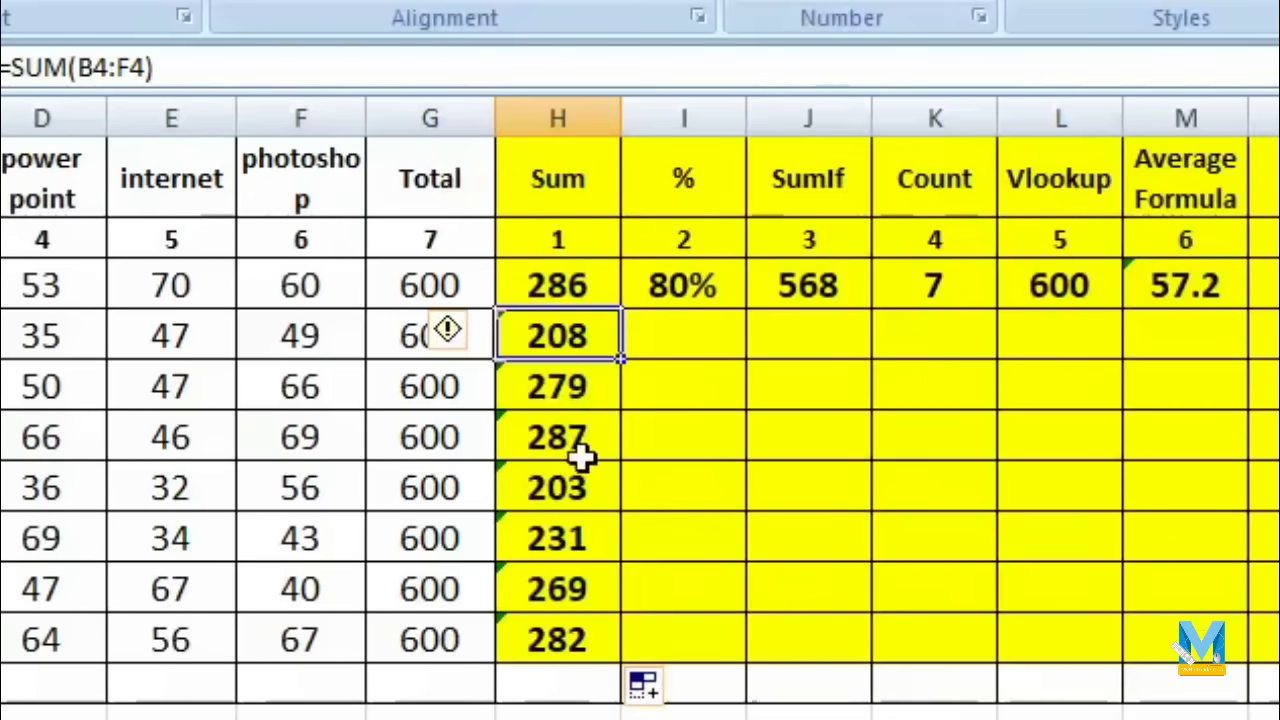
click(580, 535)
click(671, 343)
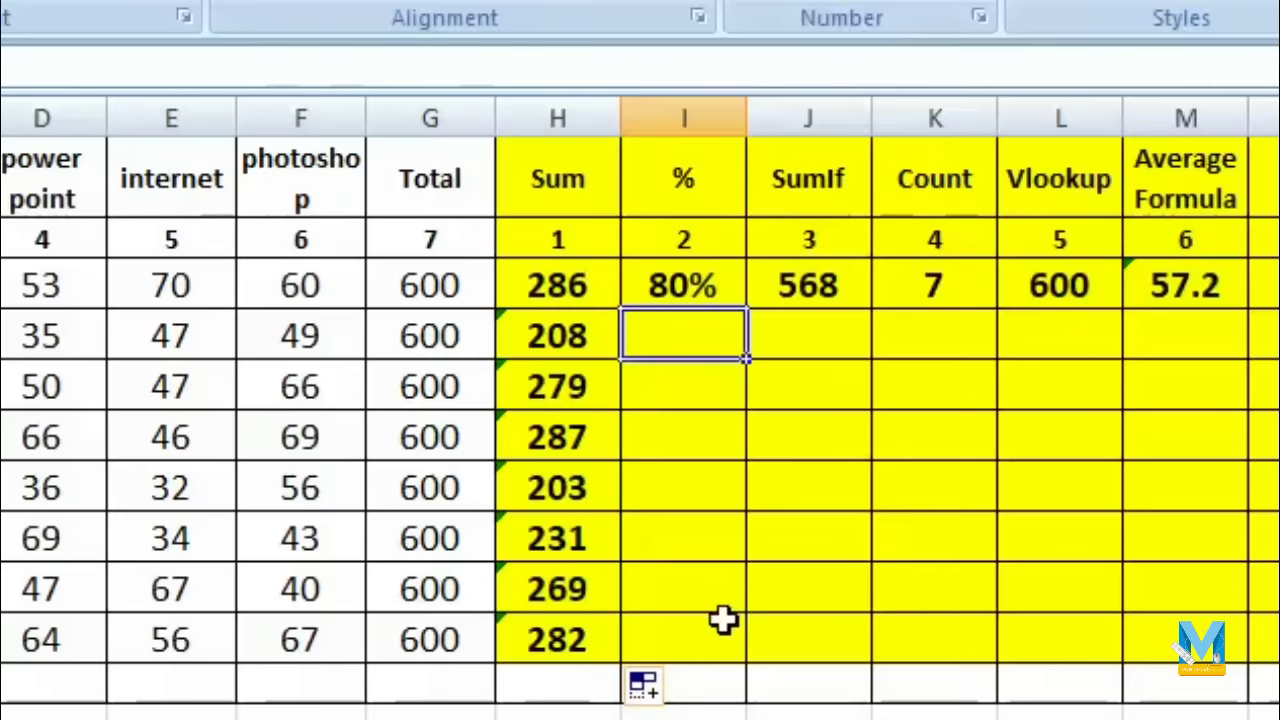
- Enter =H4*100/G4 in I4 for 34.67 and apply Percent Style to I5
text(=)
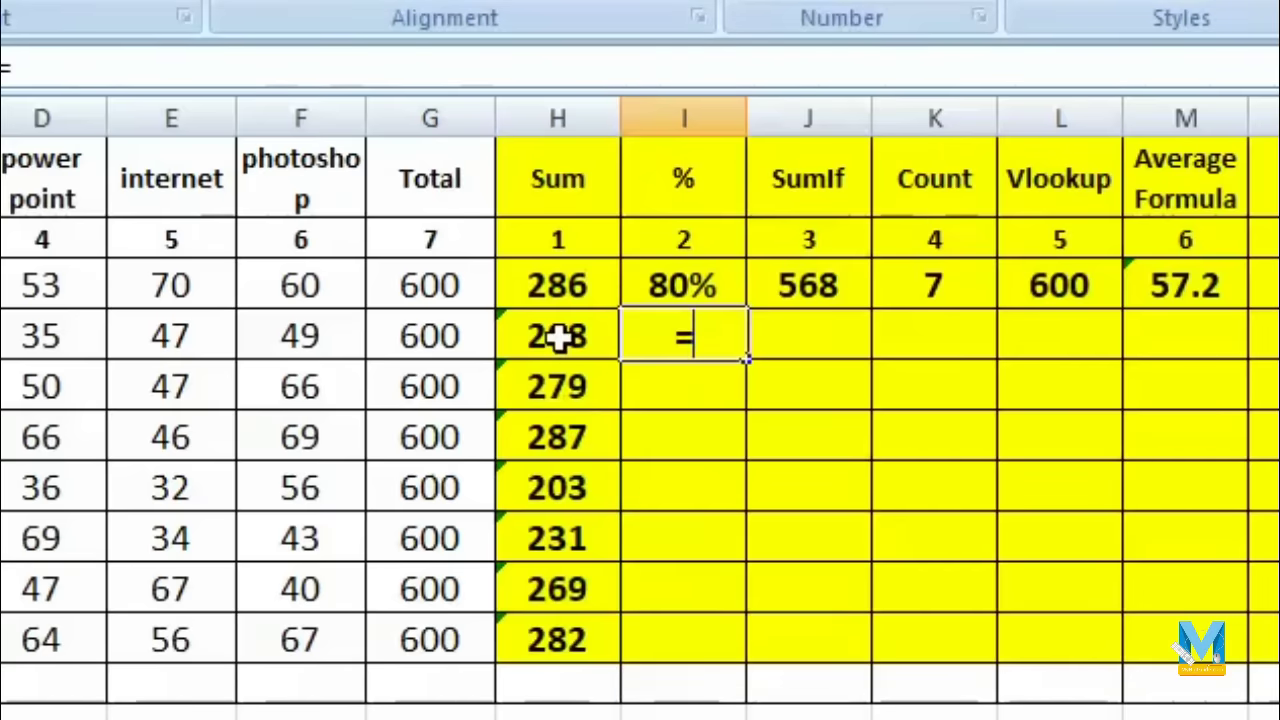
click(560, 338)
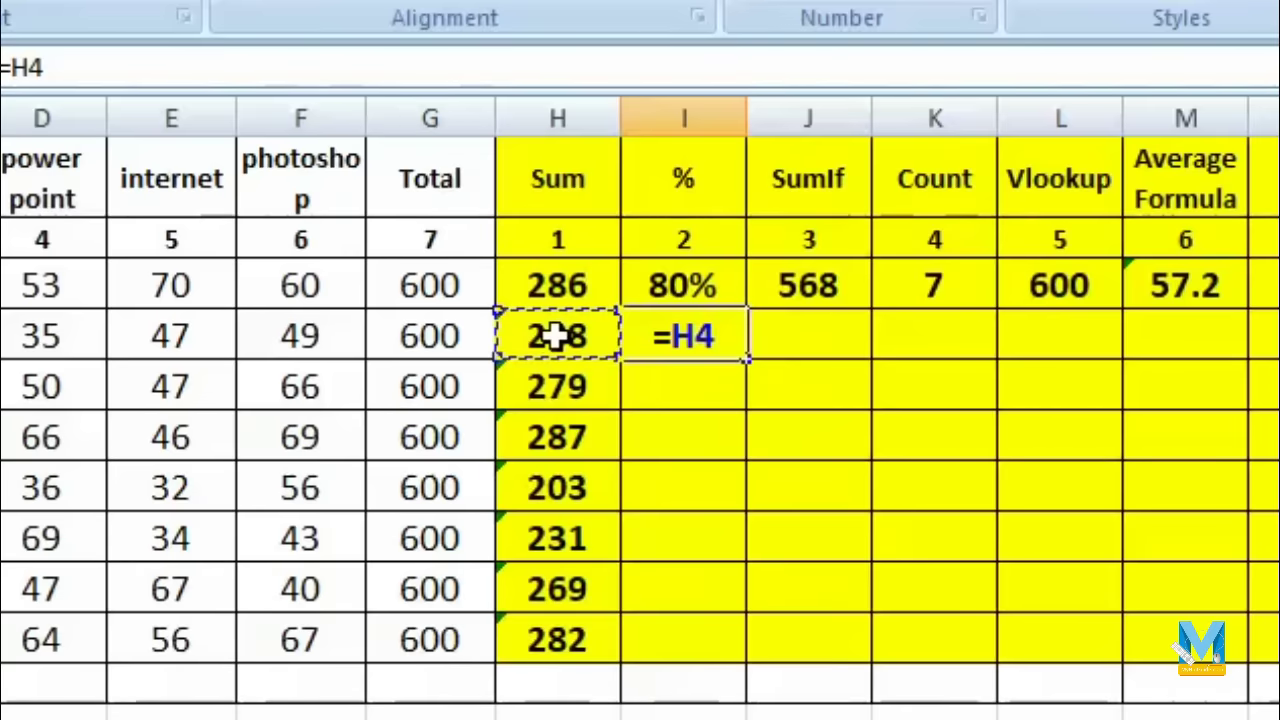
text(*)
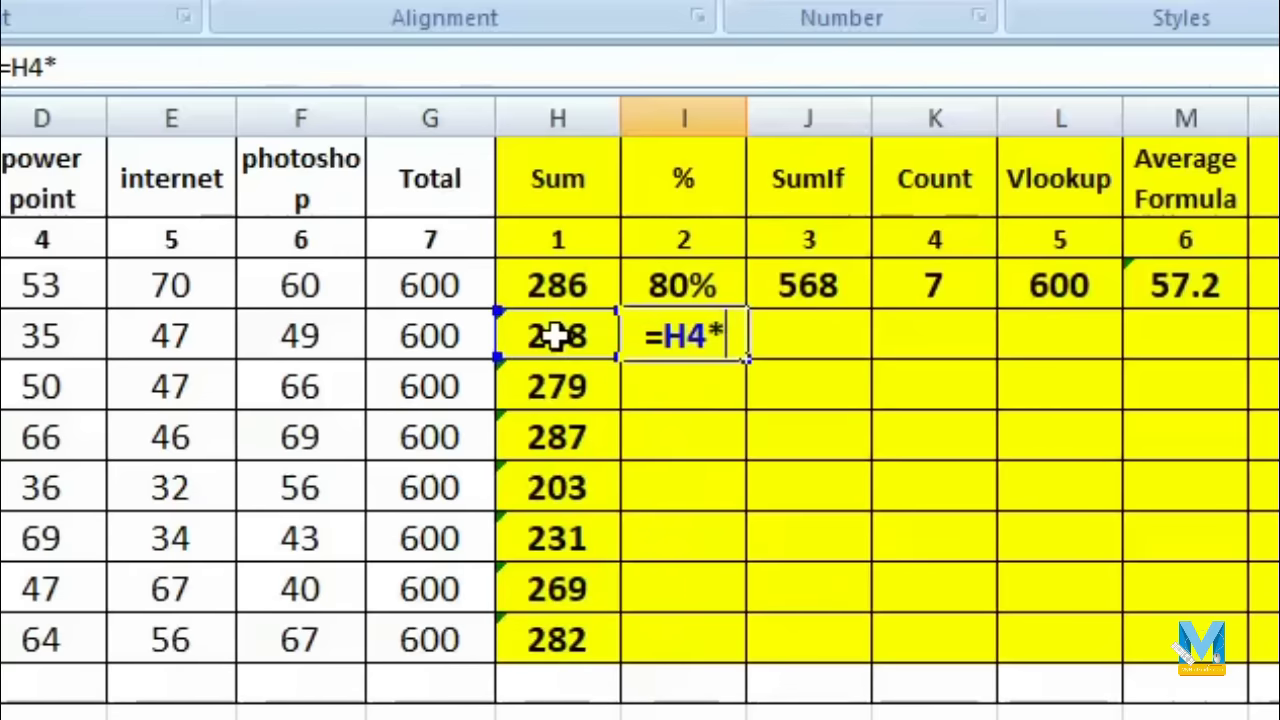
text(100)
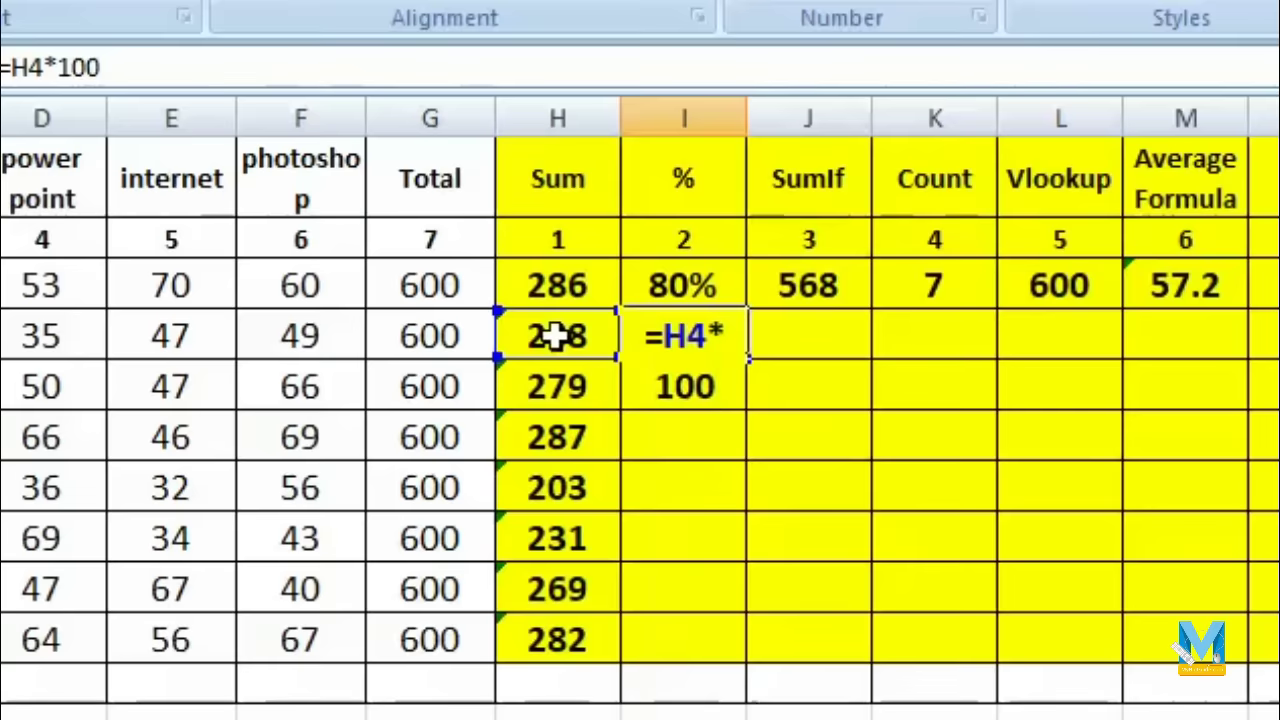
text(/)
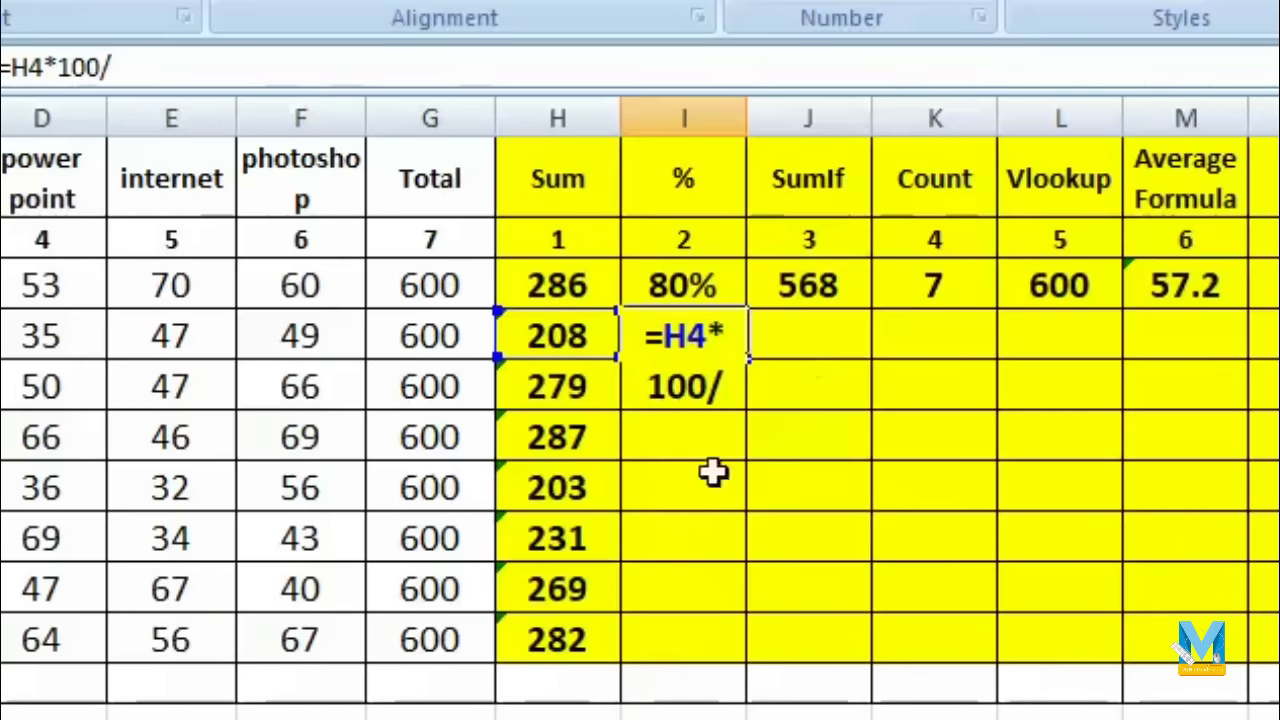
click(409, 337)
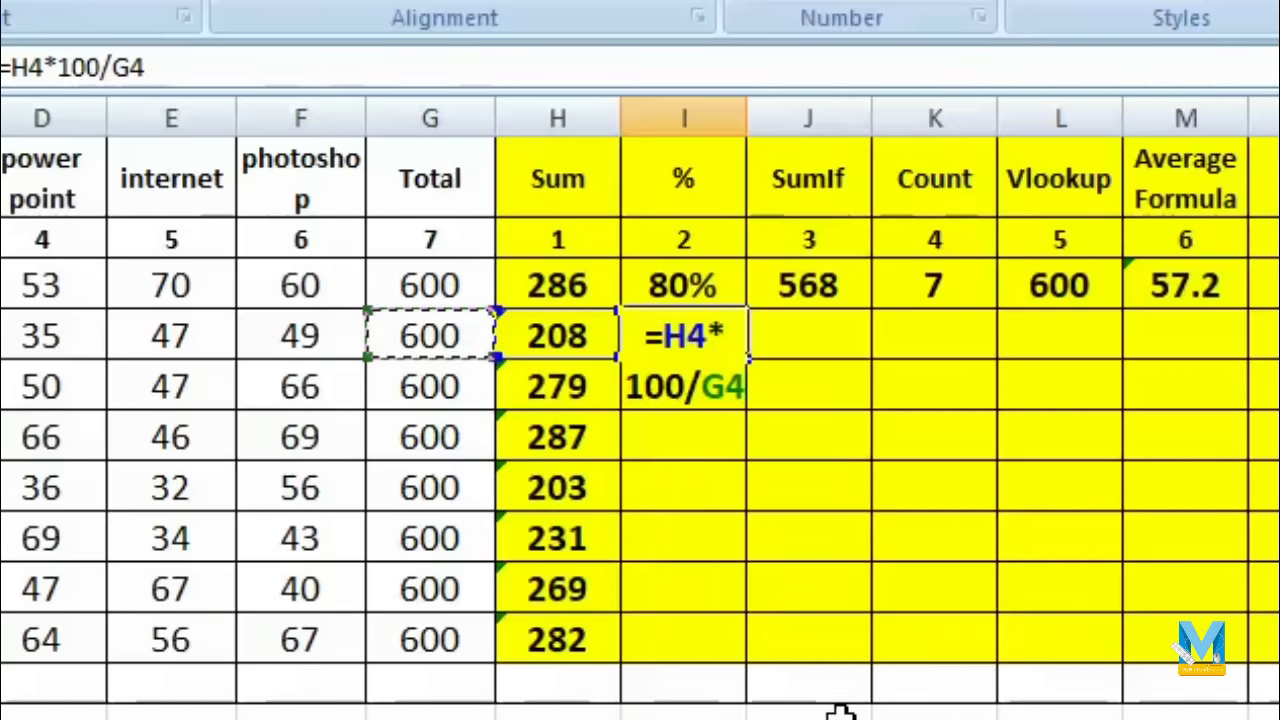
key(Return)
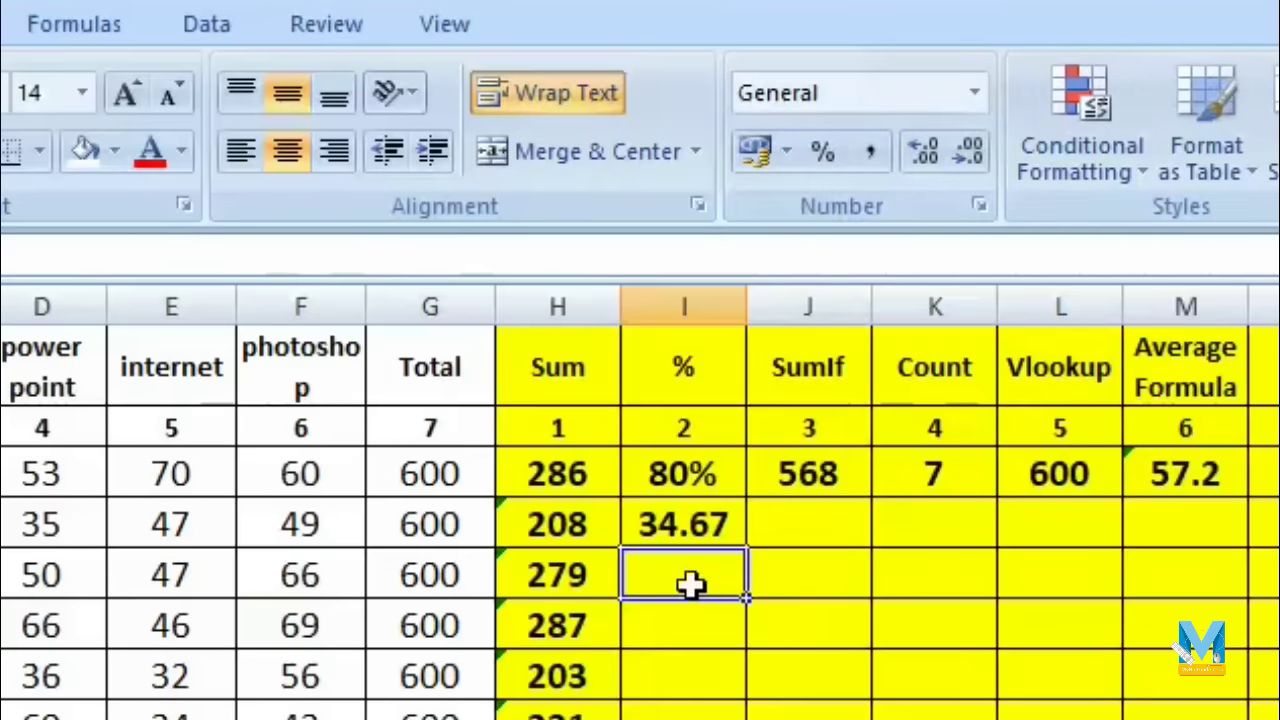
click(822, 150)
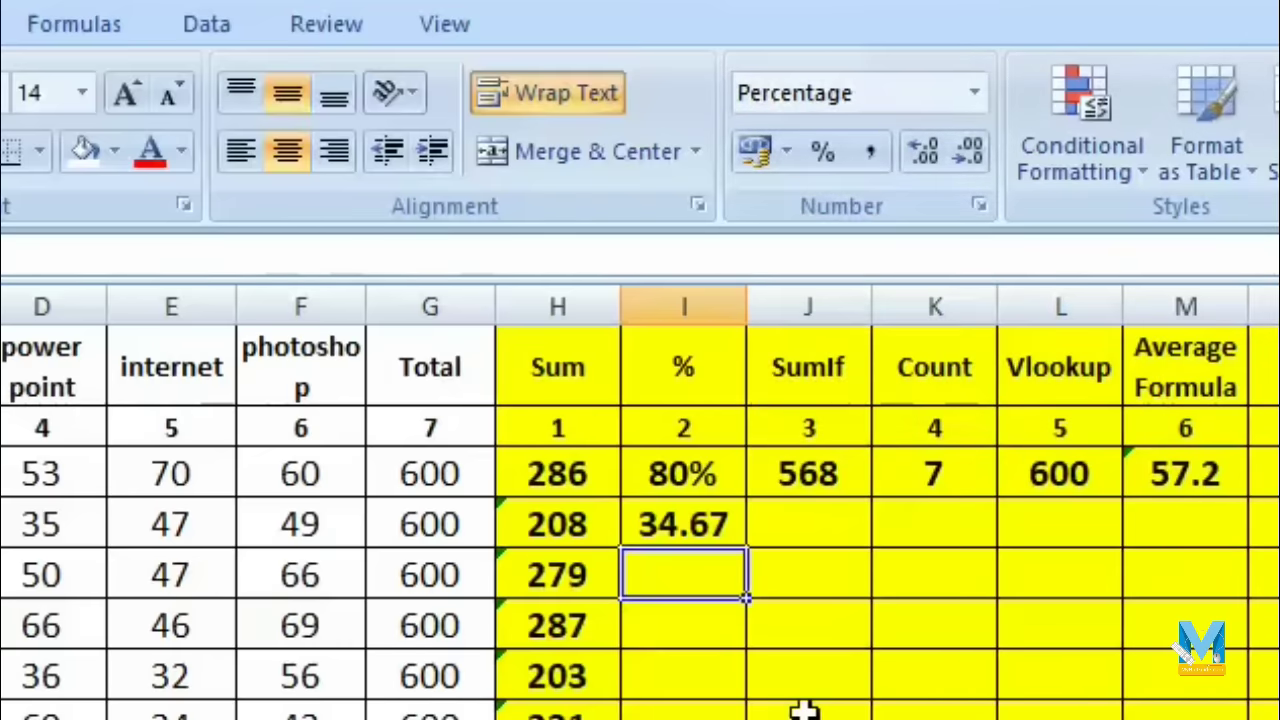
- Enter =H5/G5 in I5 and compare it with row 4's percentage formula
text(=)
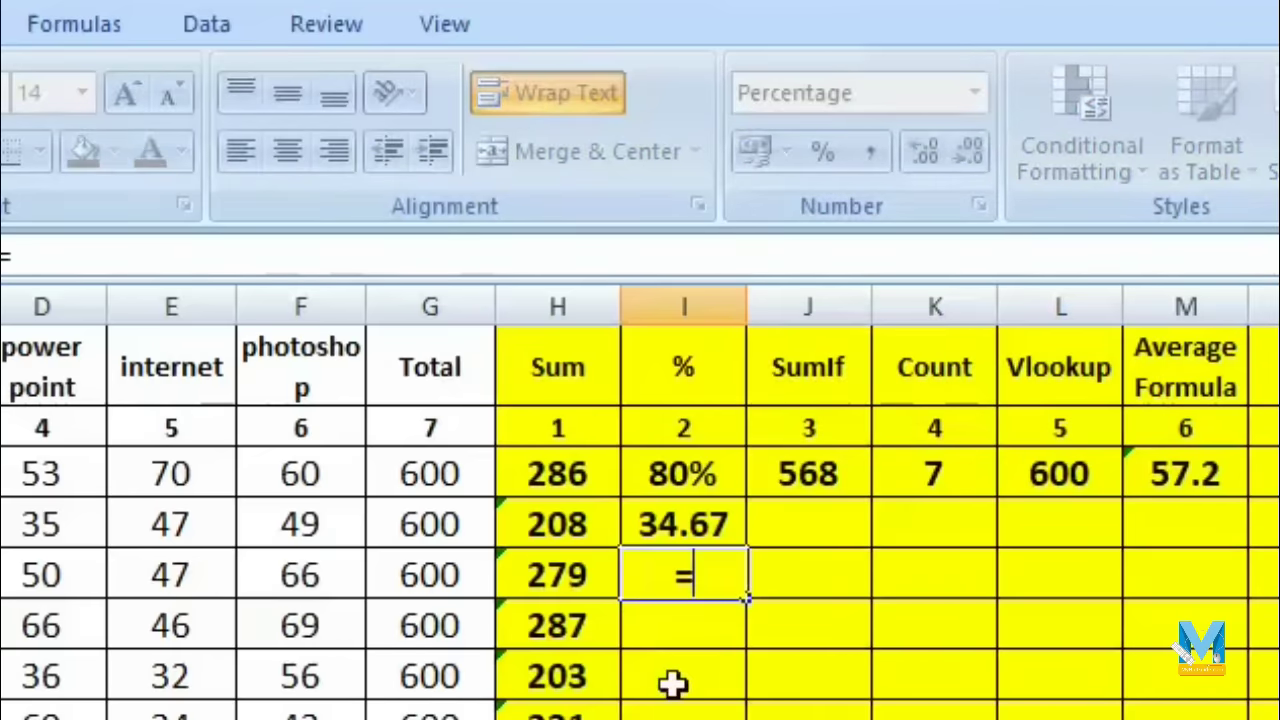
click(578, 580)
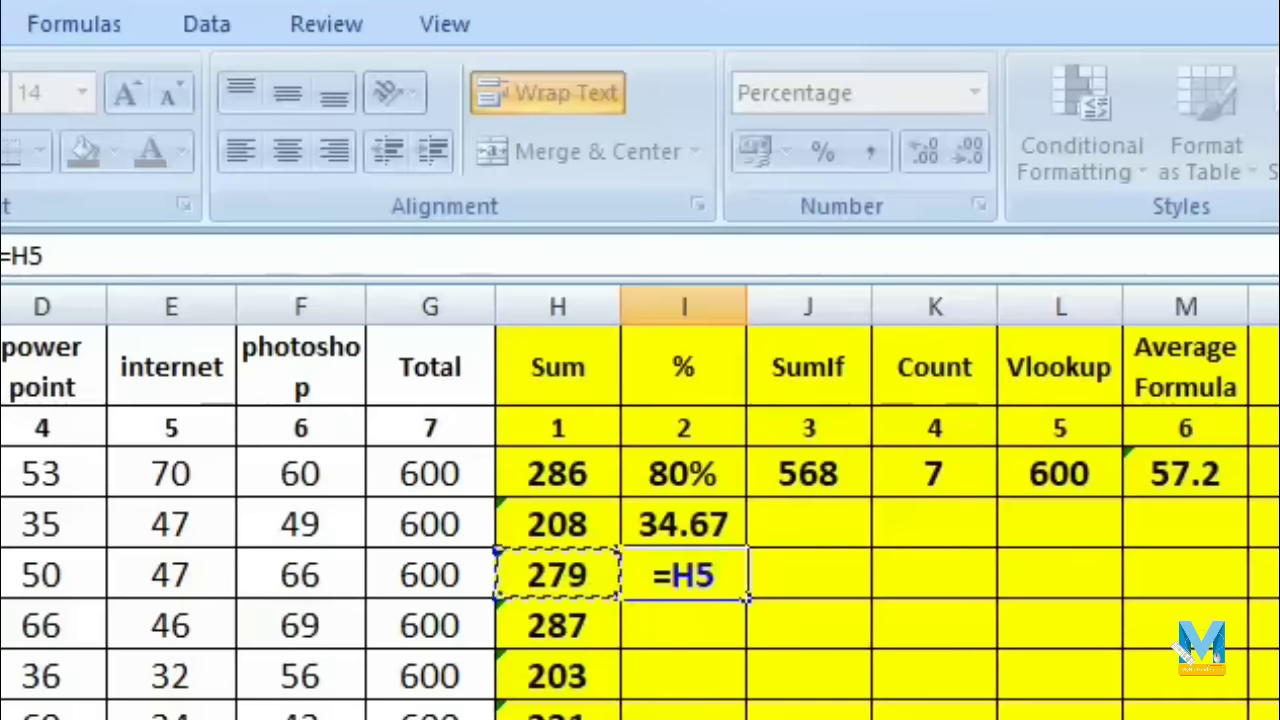
text(/)
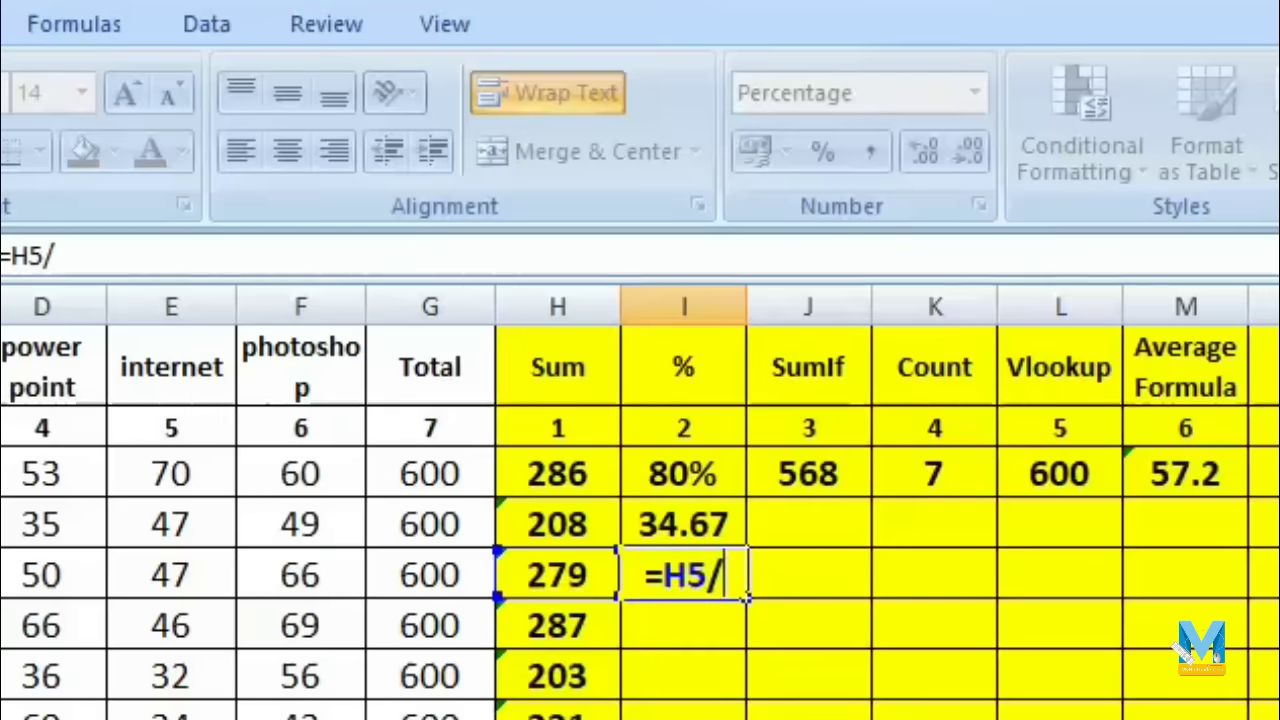
click(460, 583)
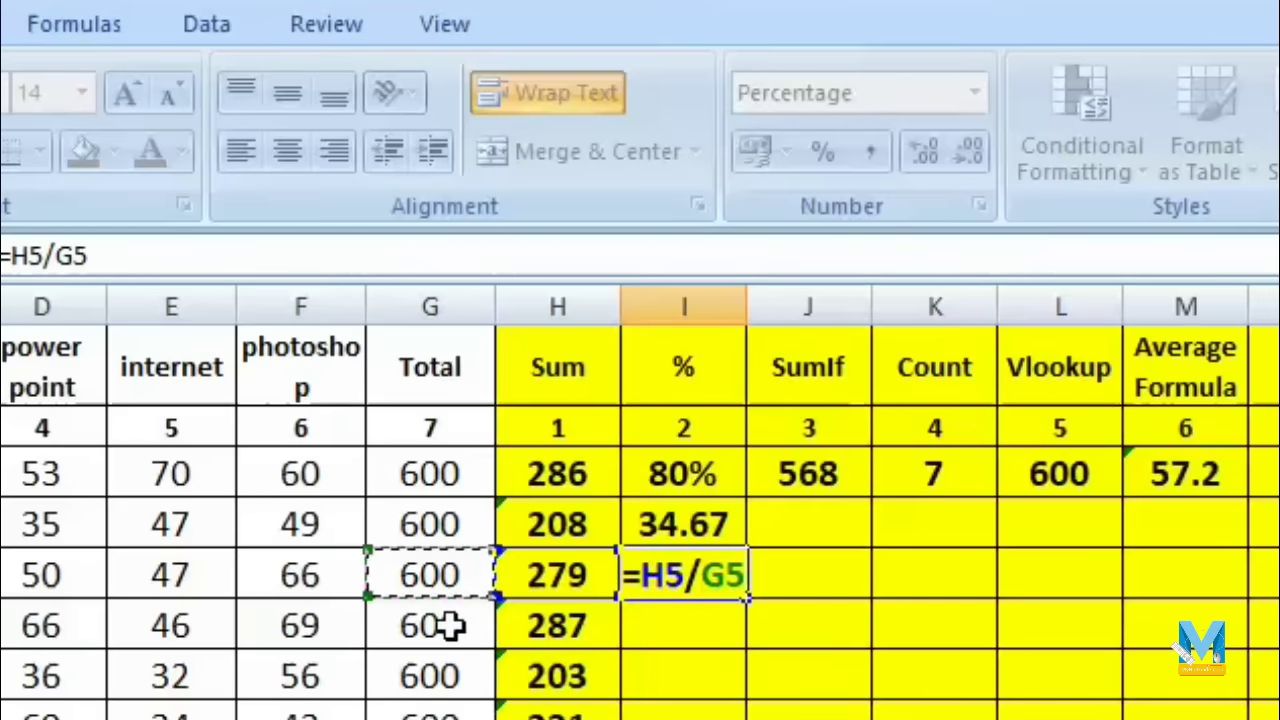
key(Return)
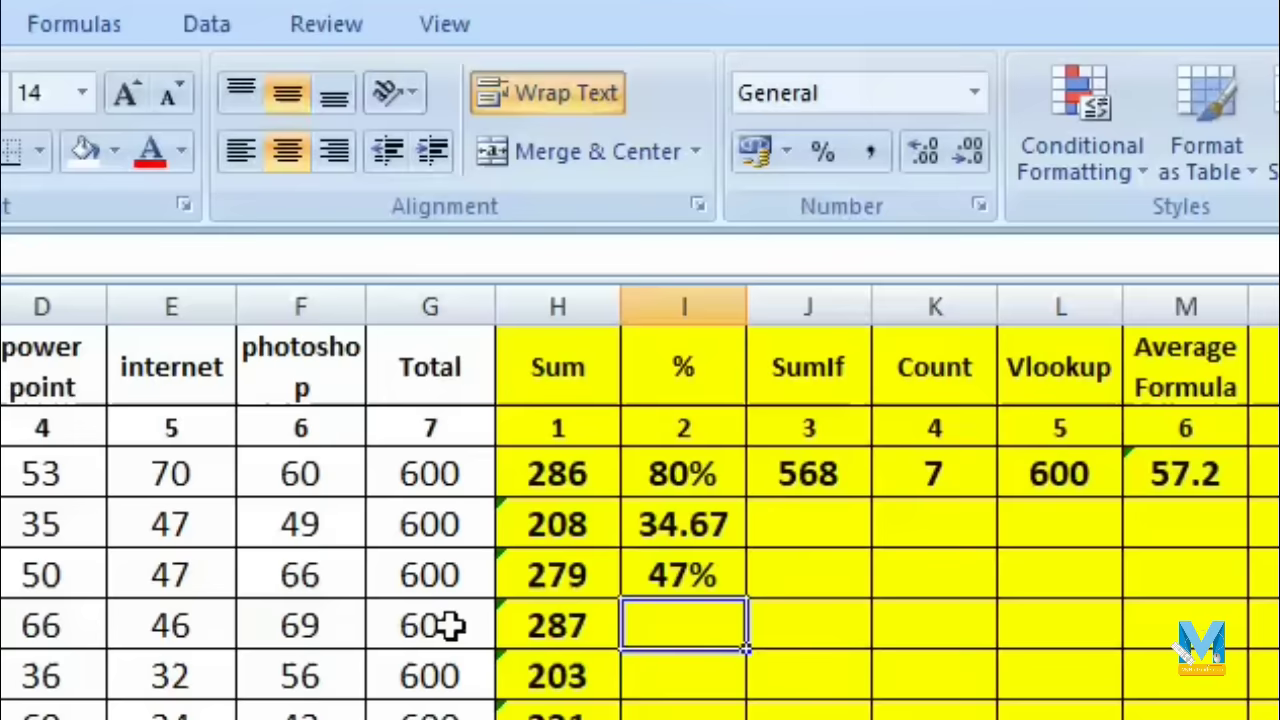
key(Up)
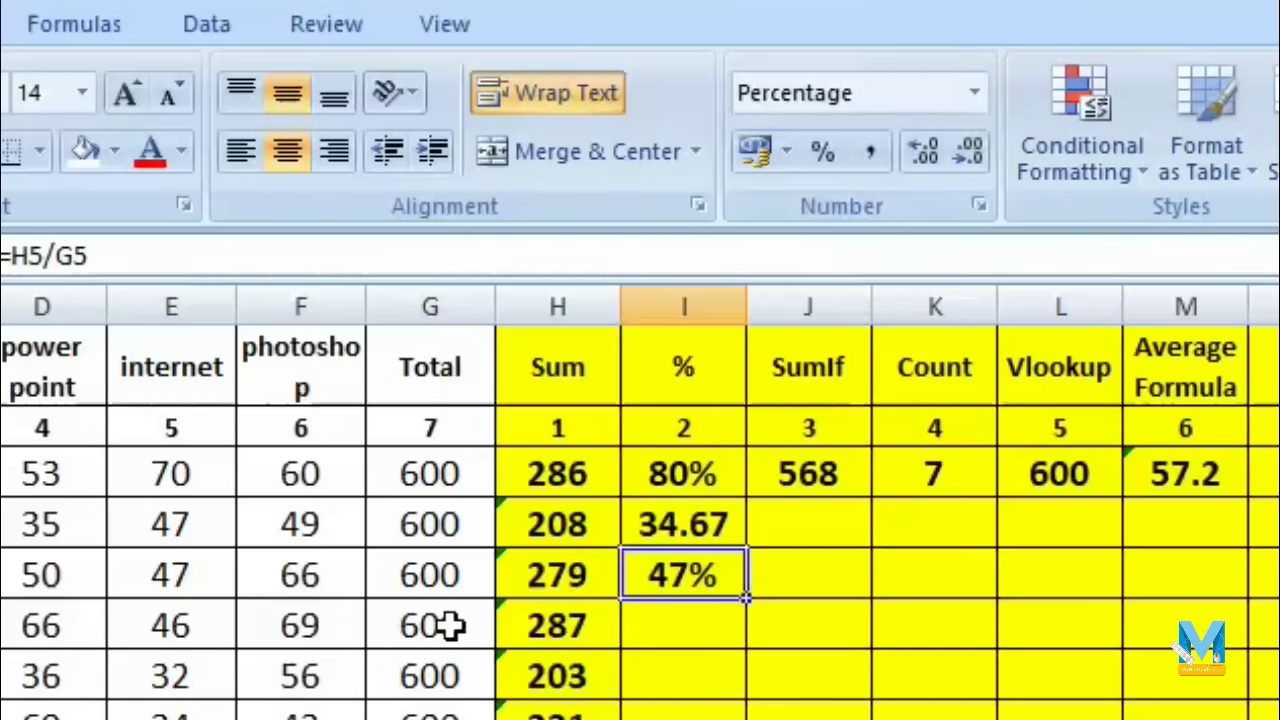
key(Up)
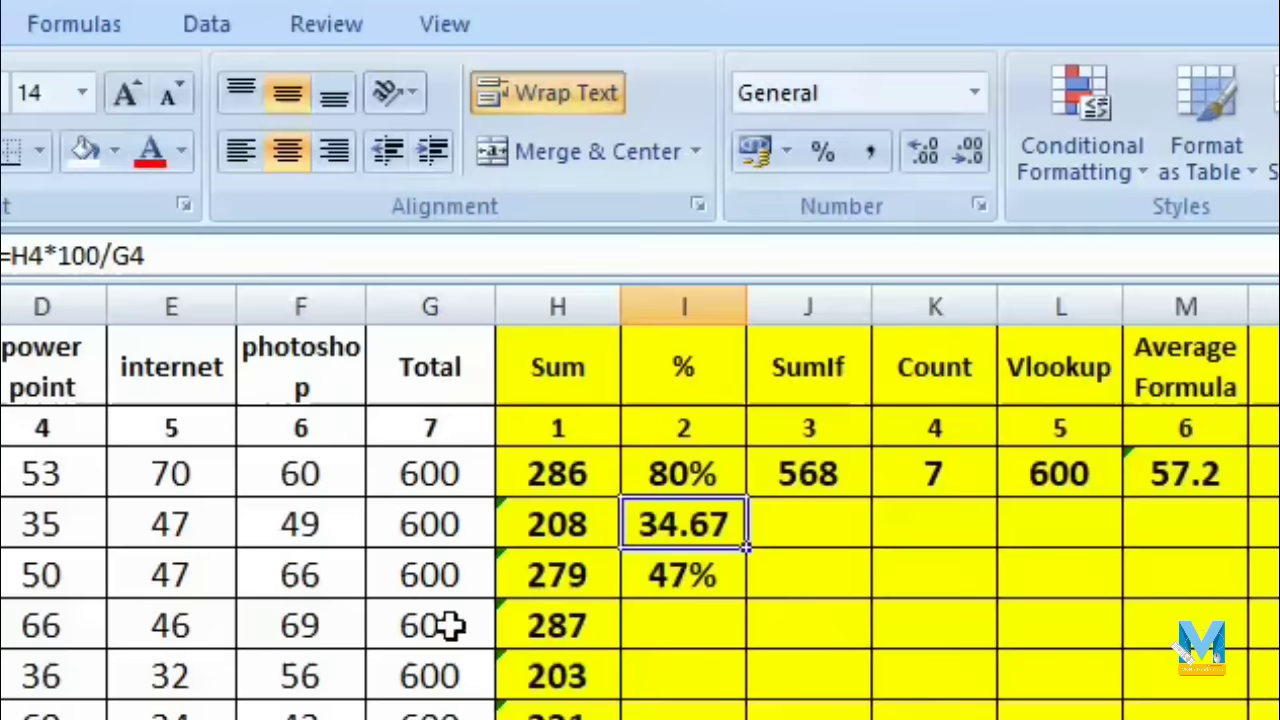
key(Down)
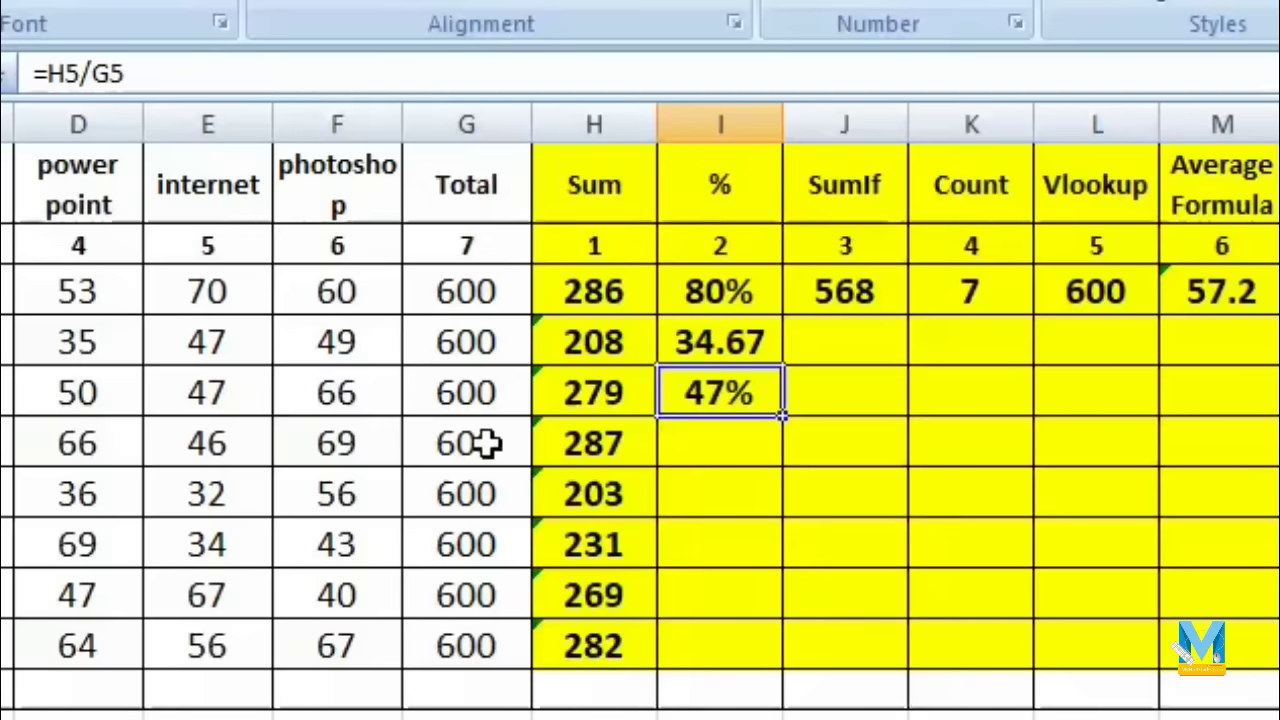
- Copy the I5 percentage formula down through I10
drag(781, 416, 790, 666)
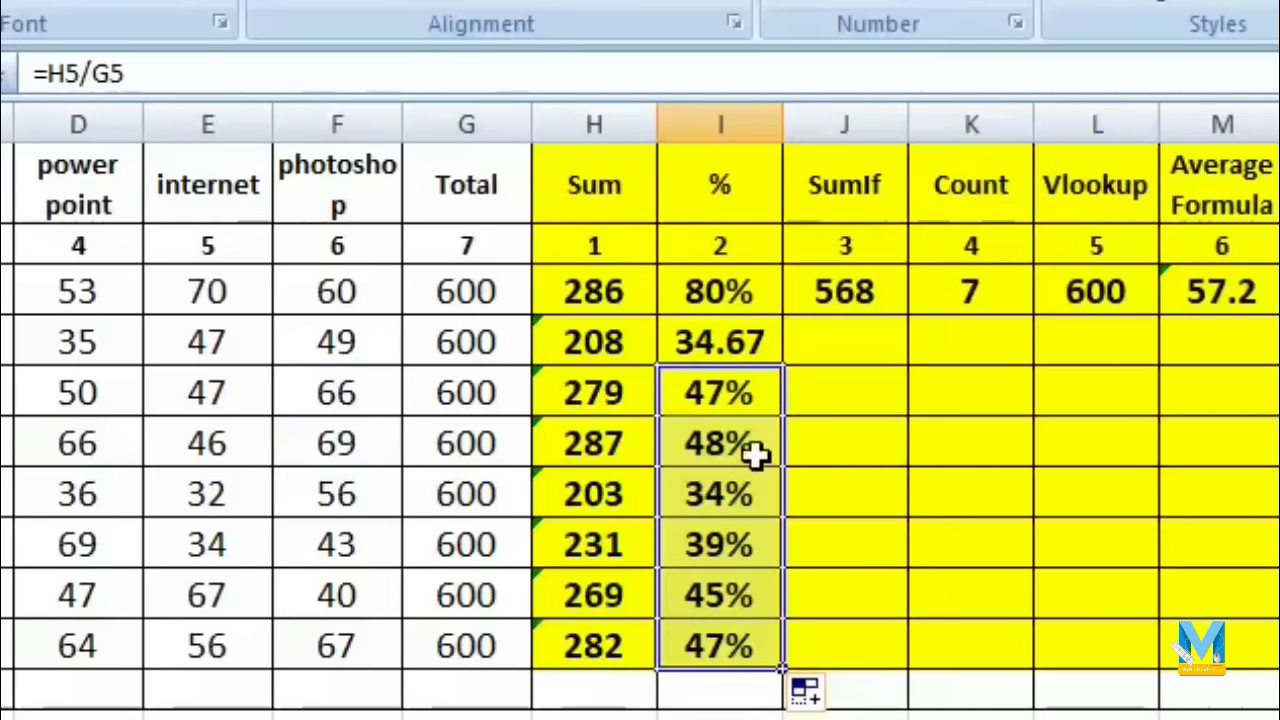
click(789, 448)
key(Up)
key(Up)
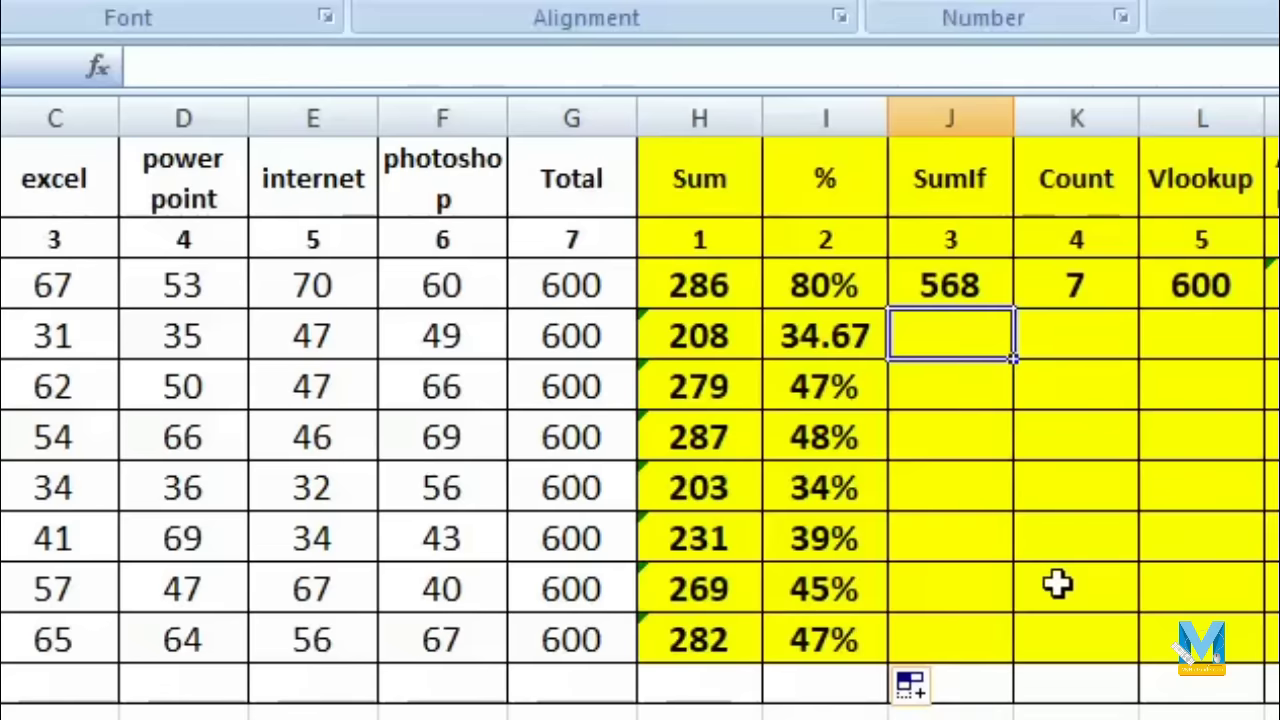
- Enter =SUMIF(A3:A10, the repeated student's name, H3:H10) in J4, showing 568
text(=)
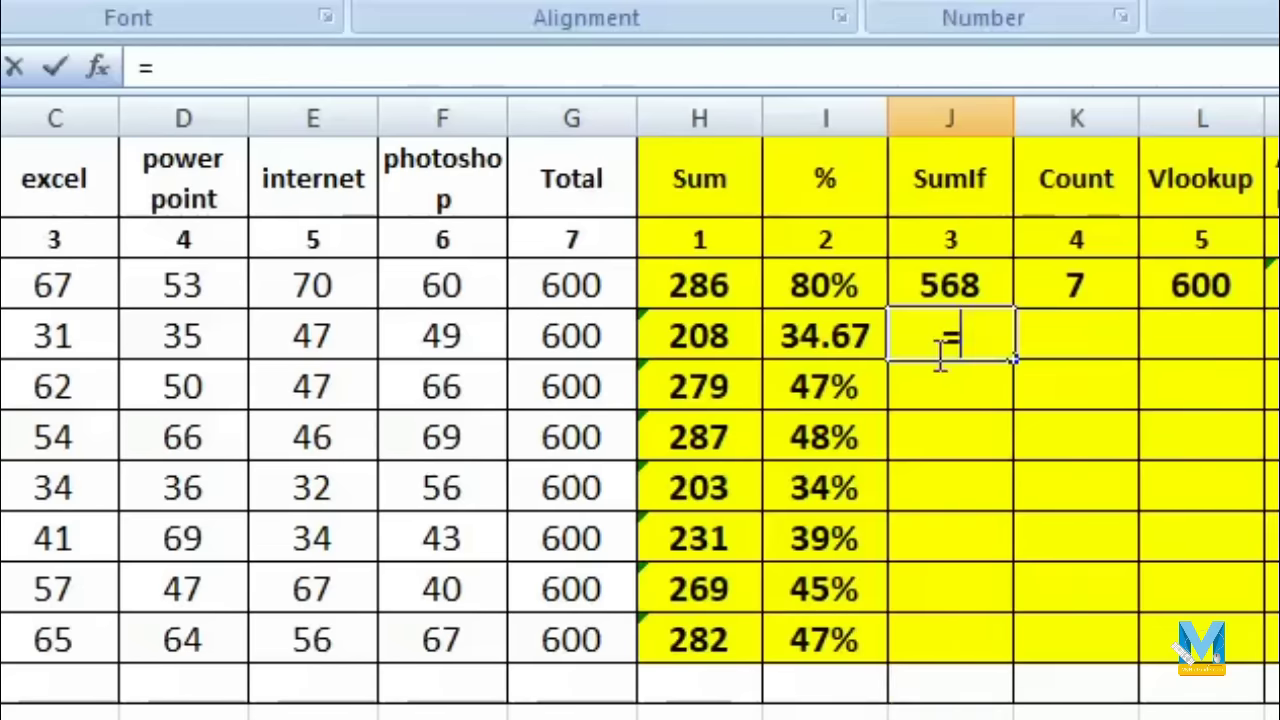
text(sumi)
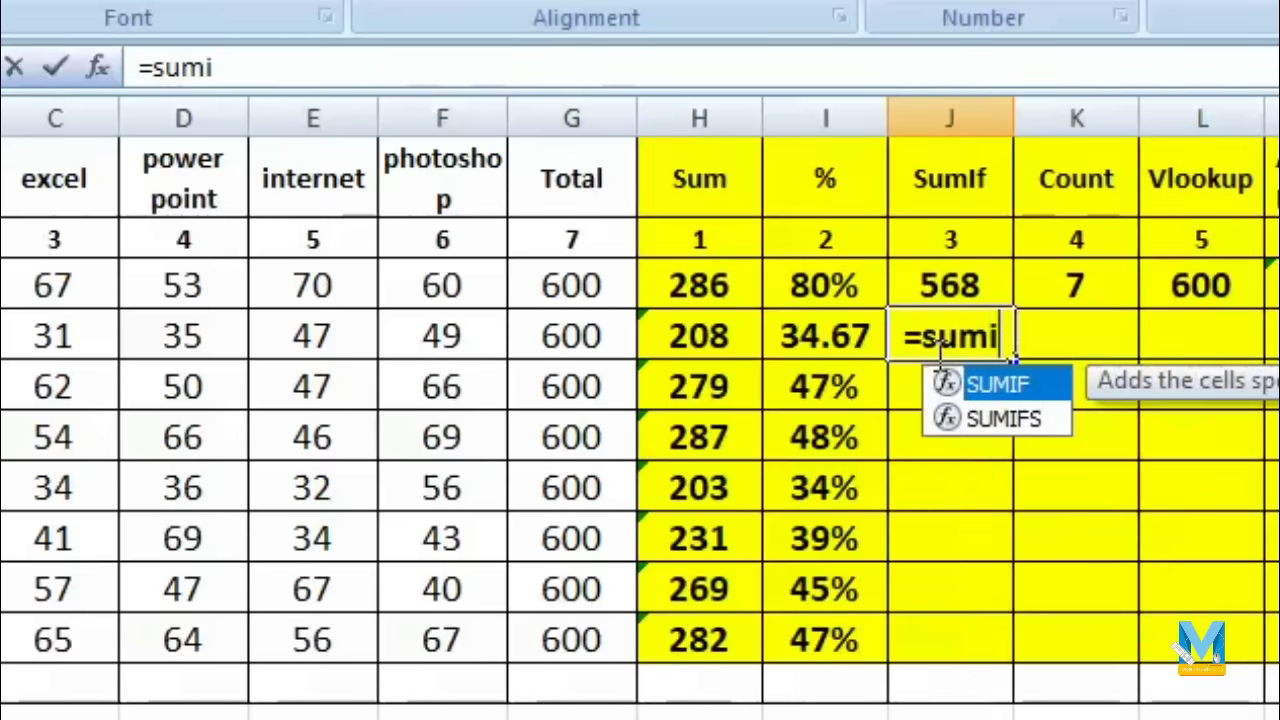
text(f()
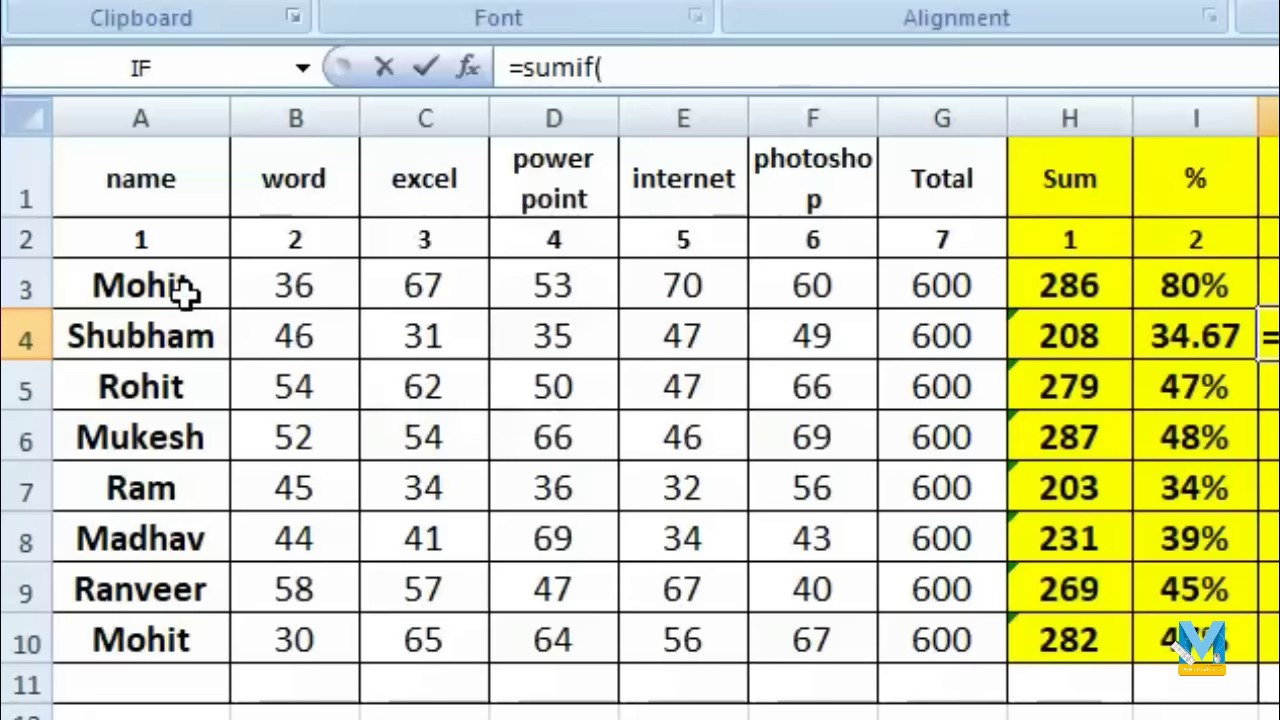
drag(186, 289, 190, 632)
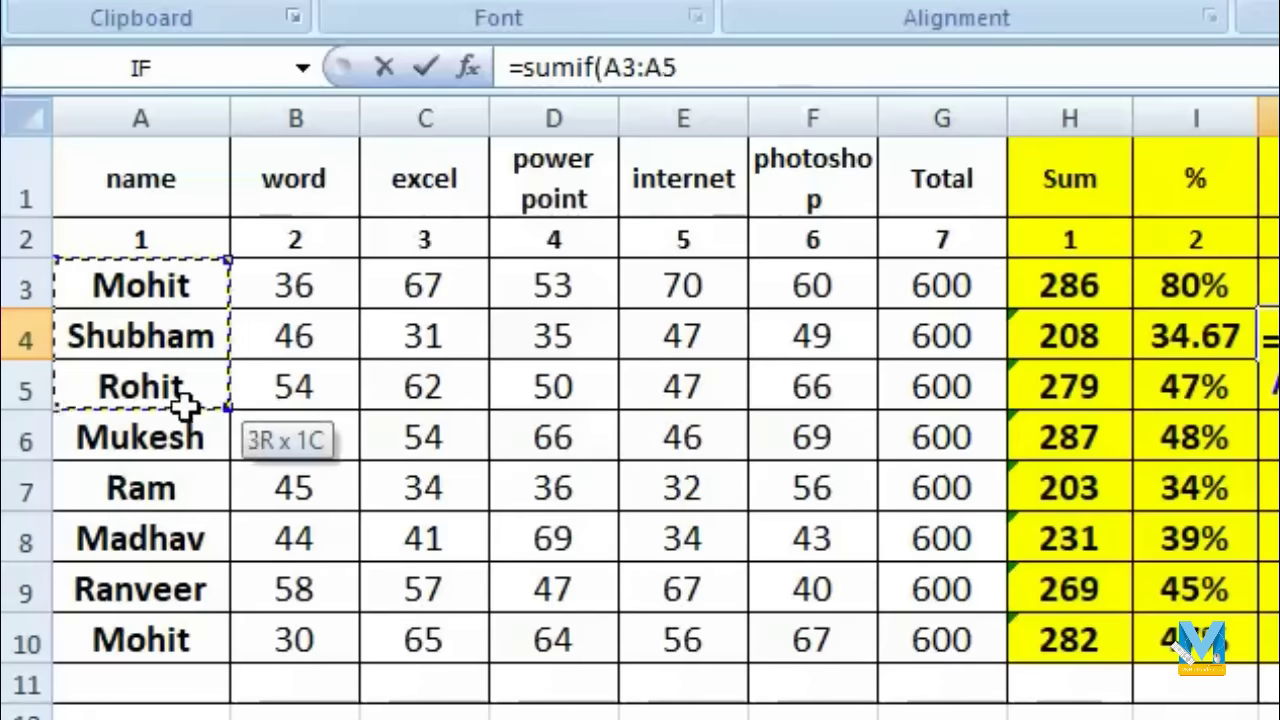
text(,)
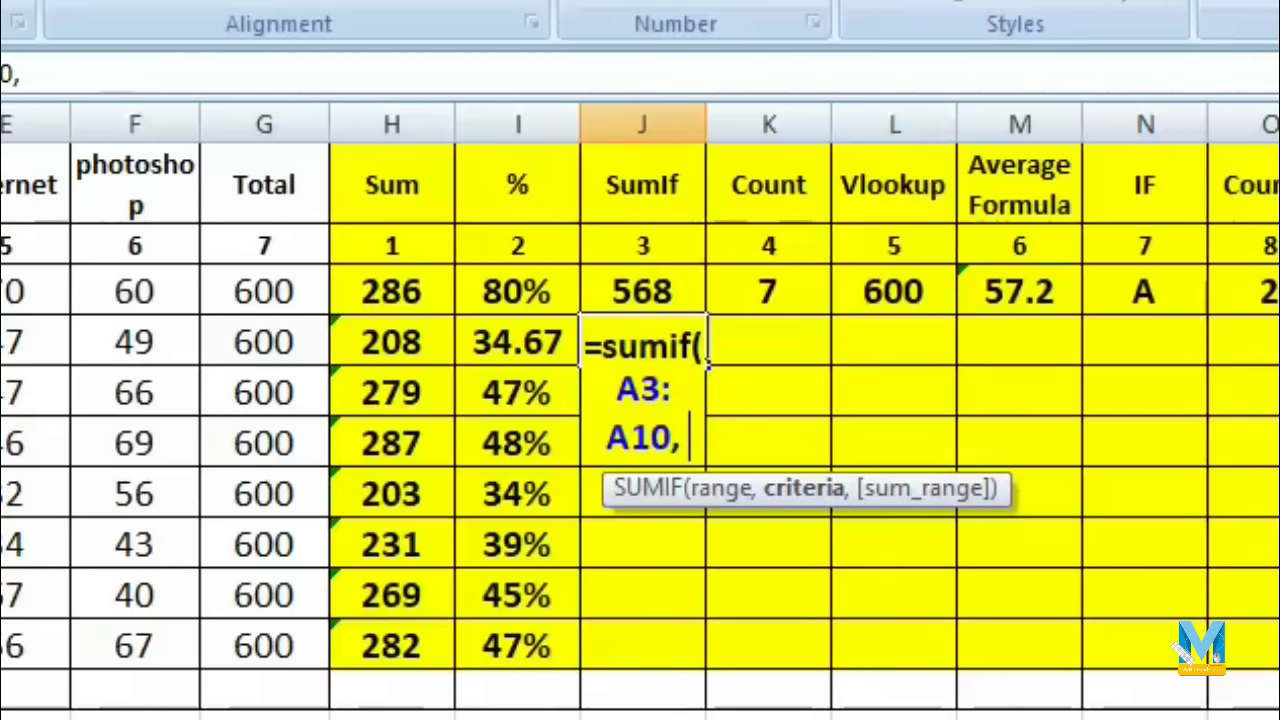
text("Mo)
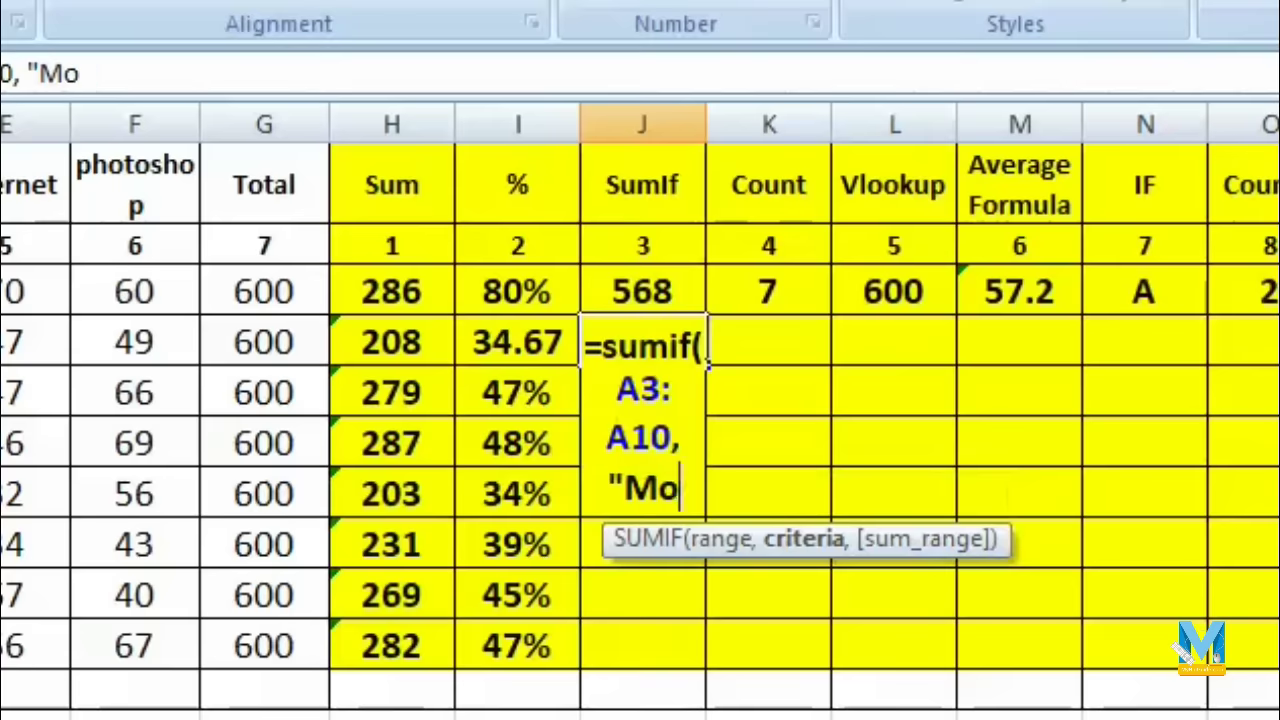
text(hit)
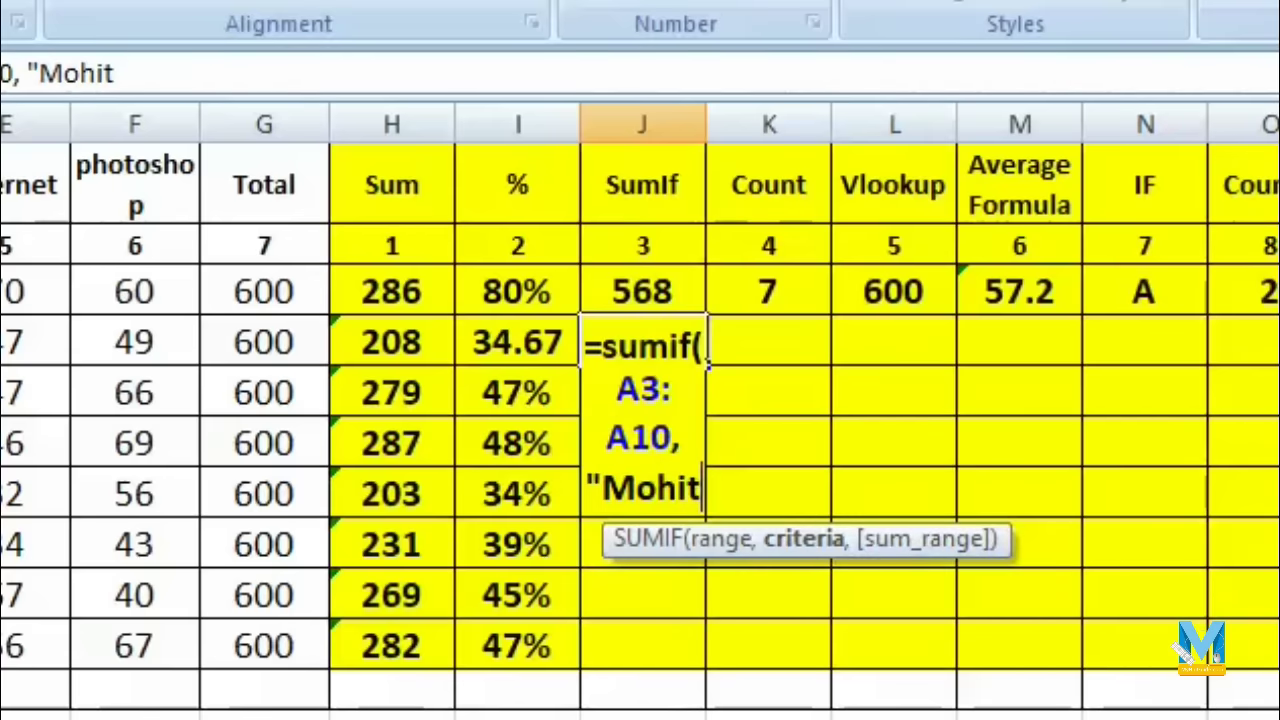
text(",)
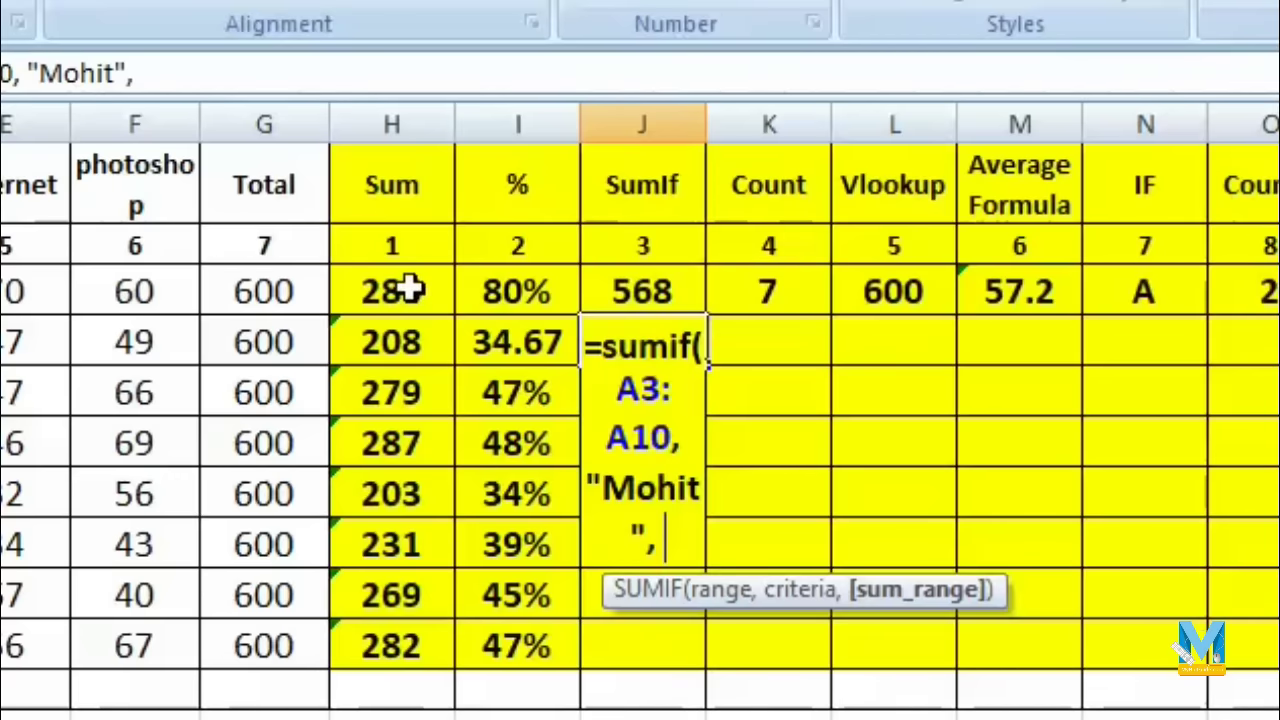
drag(410, 289, 423, 652)
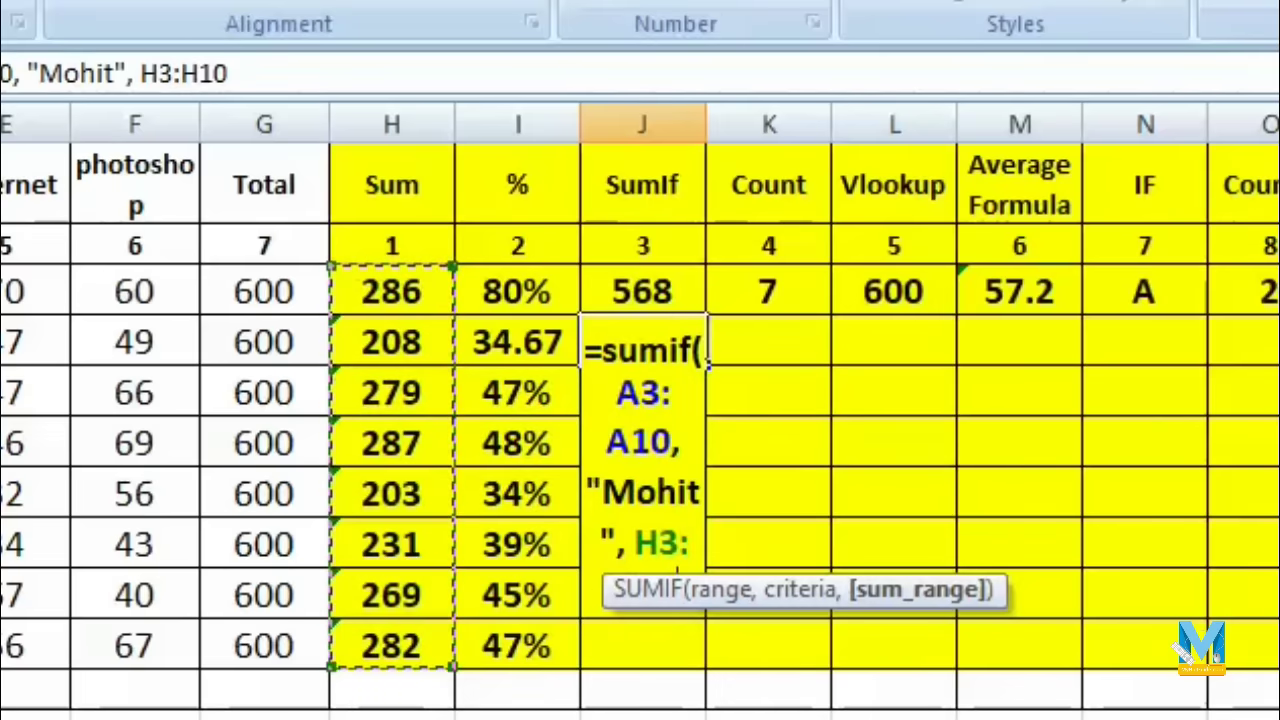
text())
key(Return)
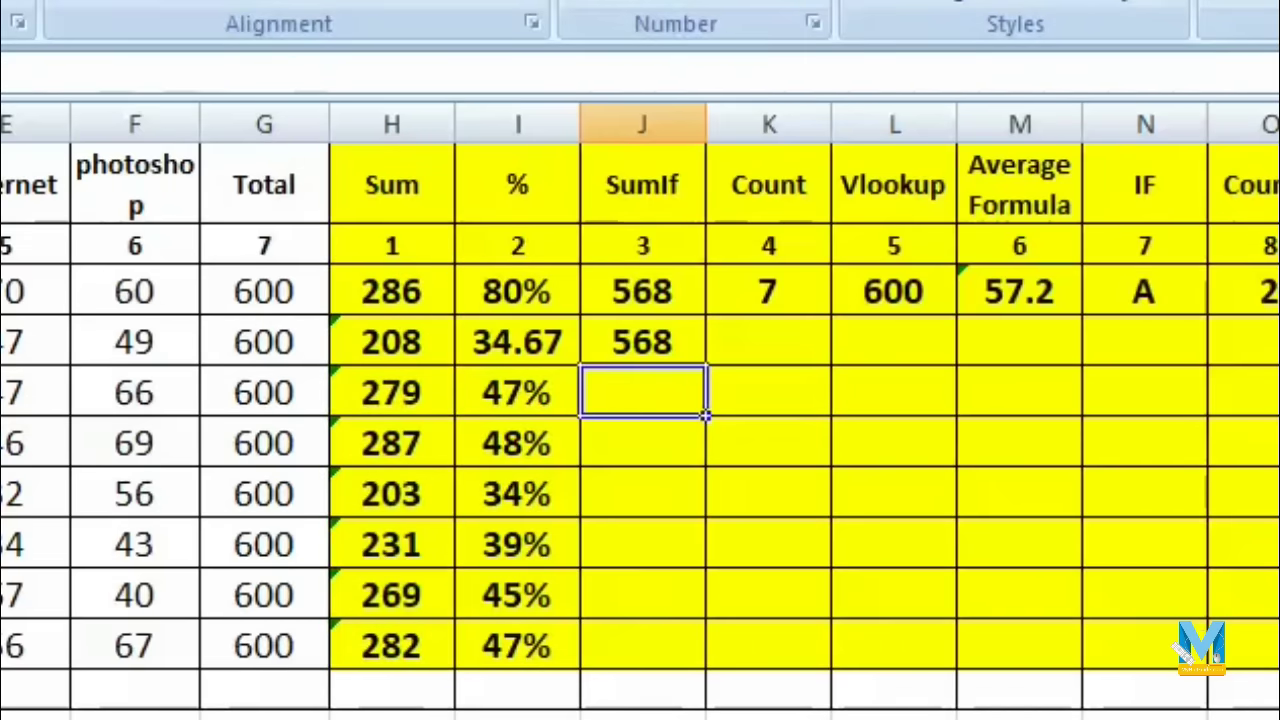
click(634, 336)
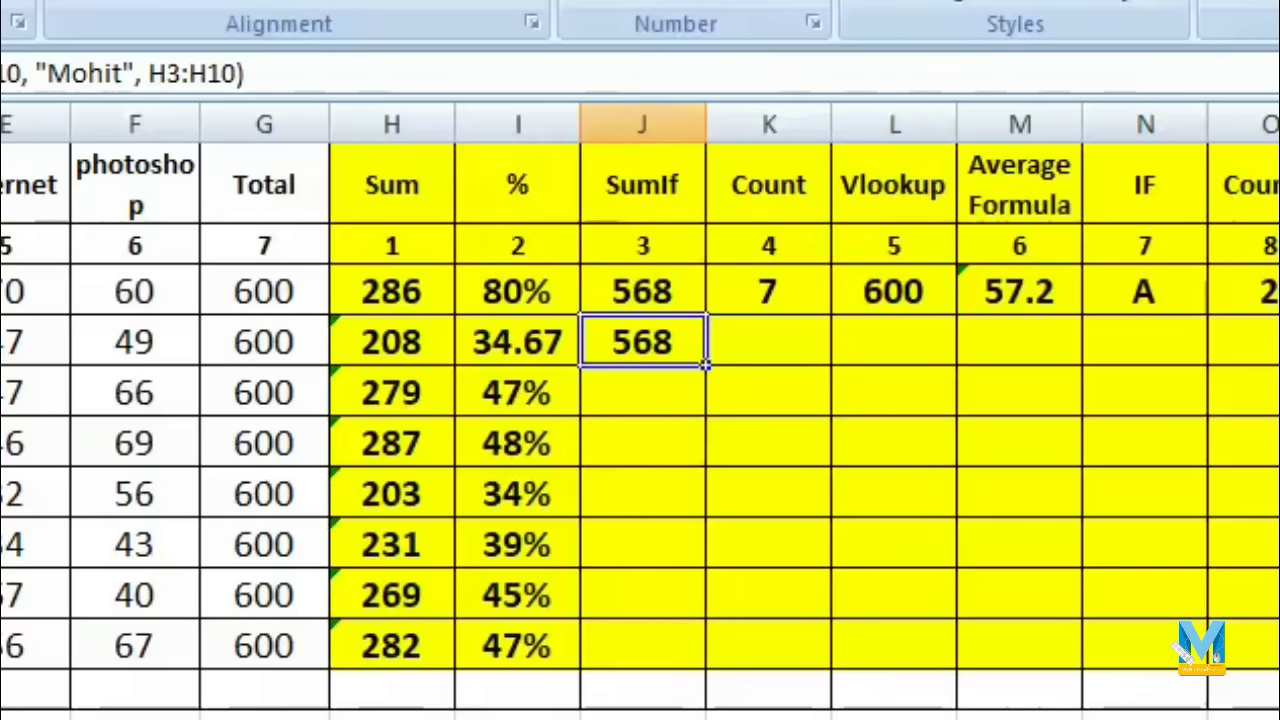
click(768, 341)
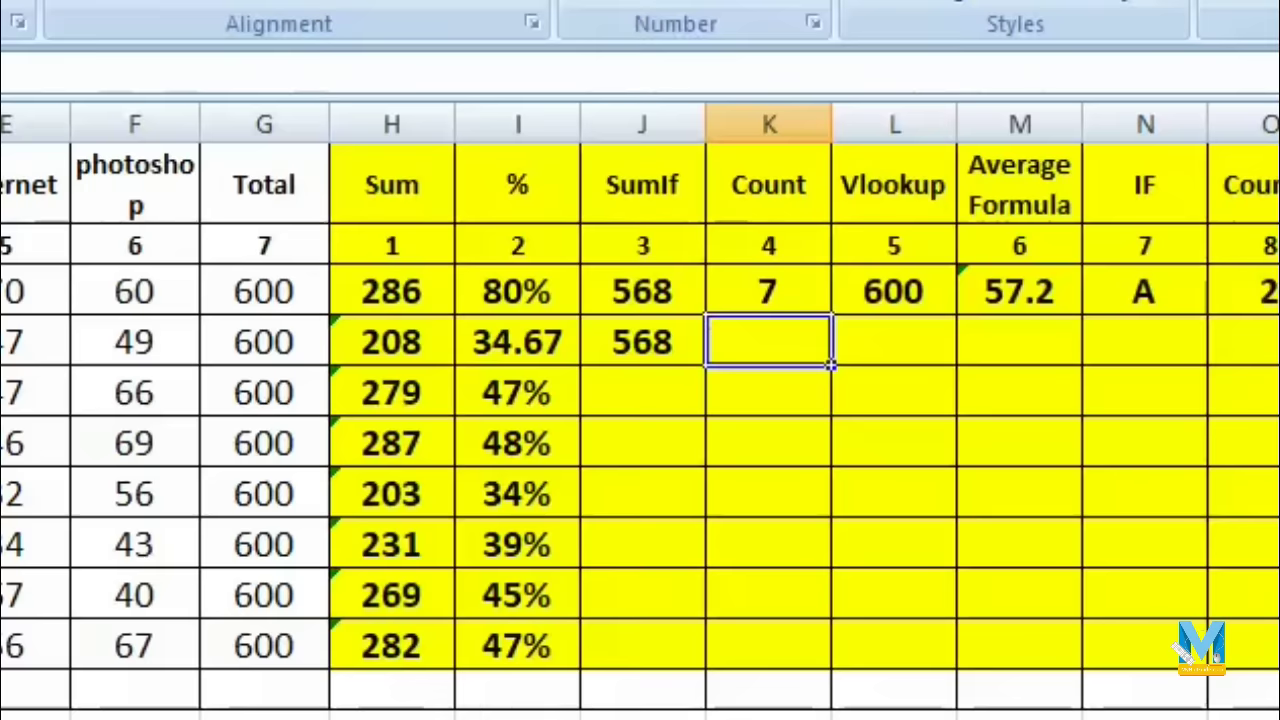
- Enter =COUNT(A4:G4) in K4 to count row 4's numeric cells, showing 6
text(=)
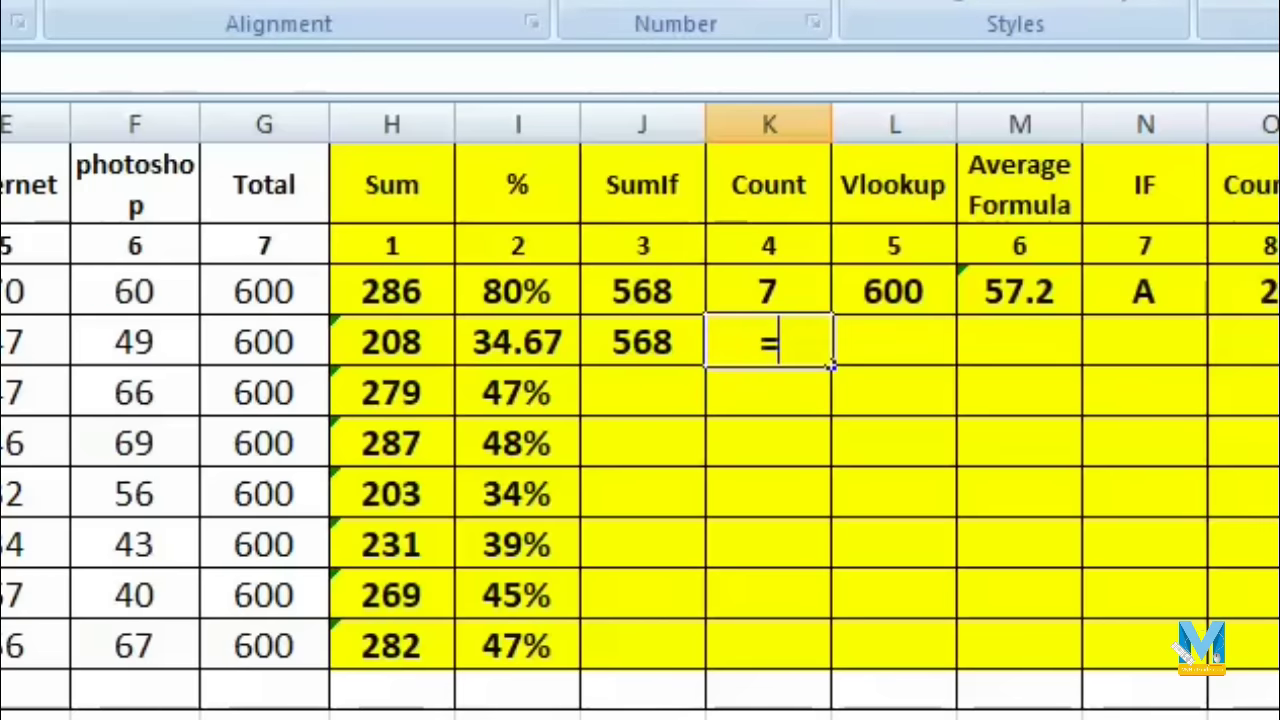
text(count)
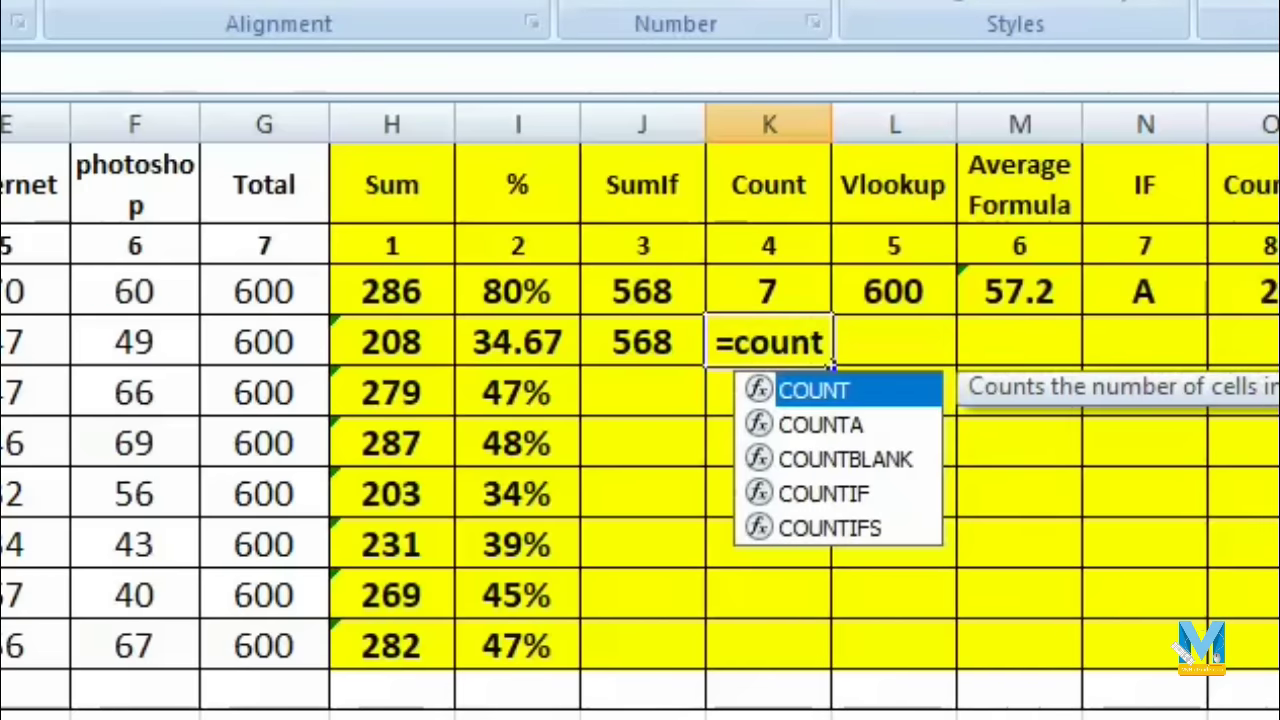
text(()
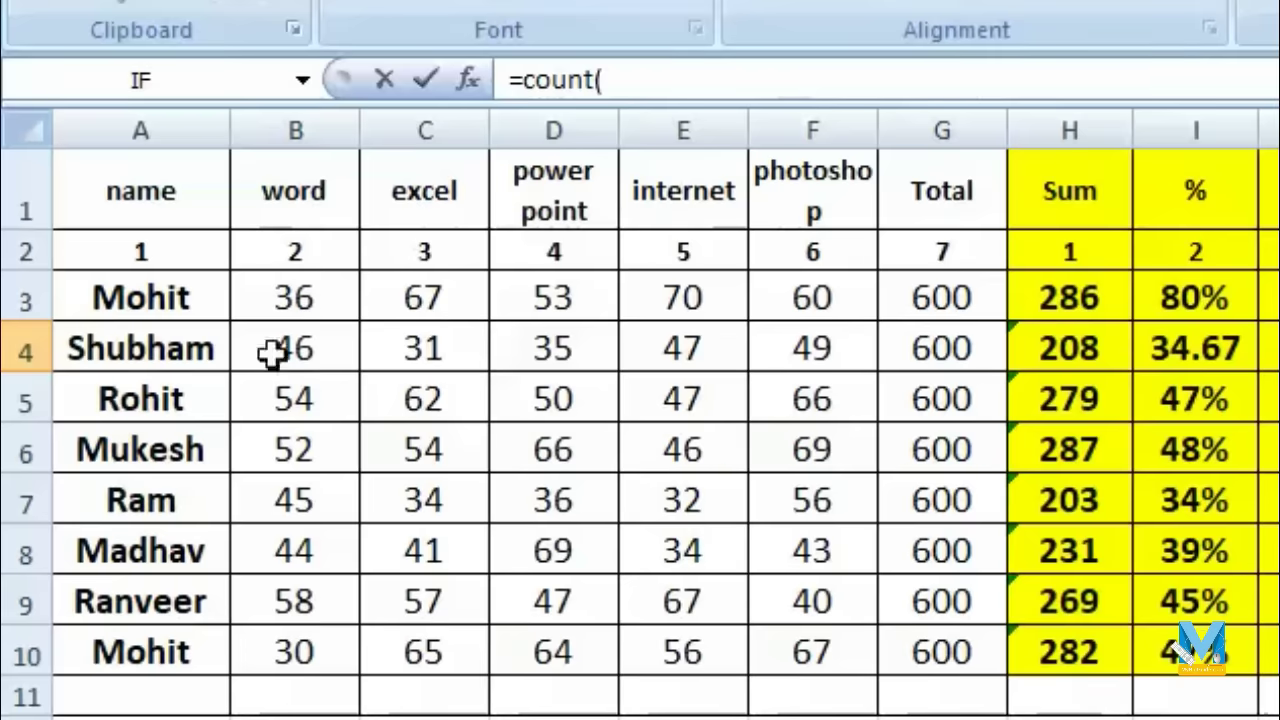
drag(95, 350, 943, 343)
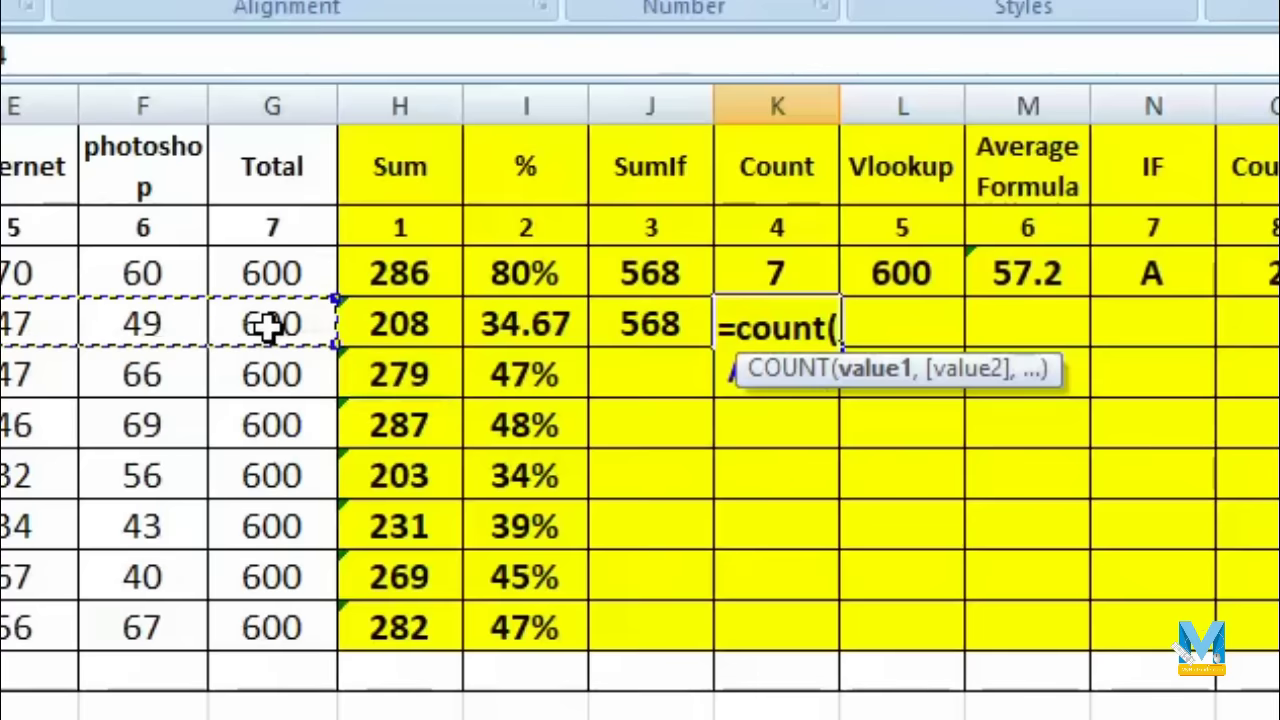
text())
key(Return)
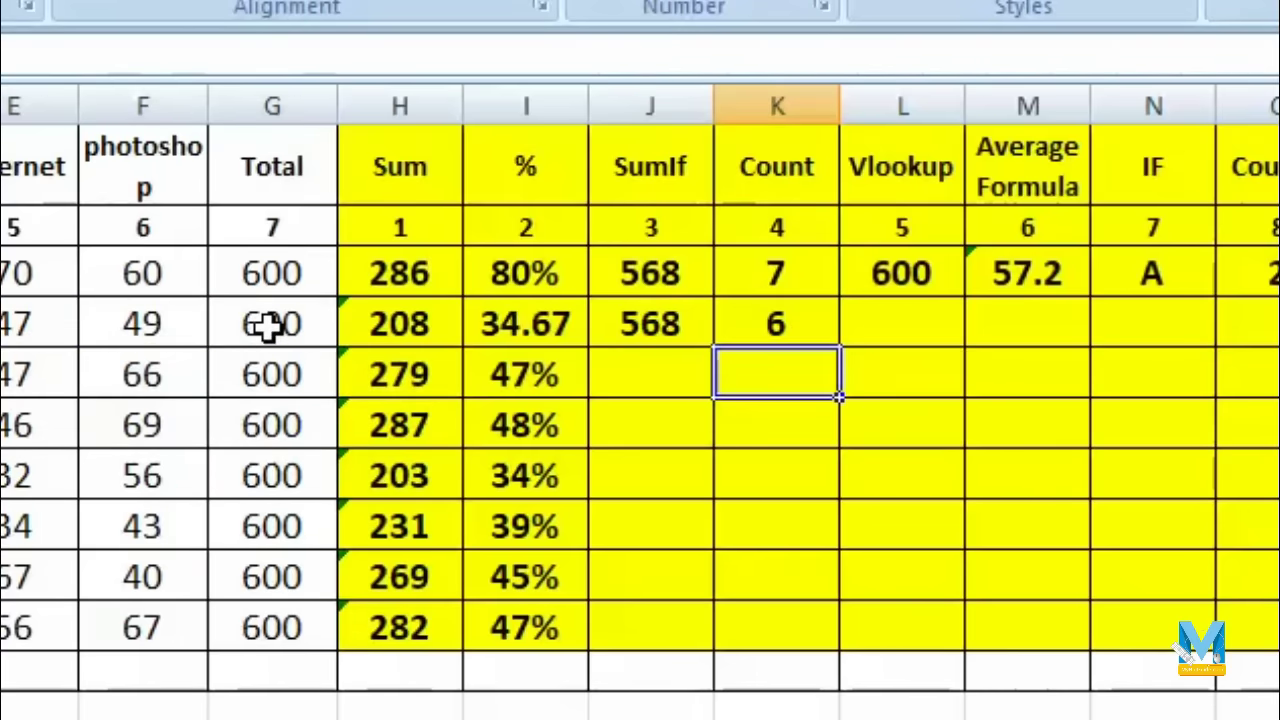
click(818, 314)
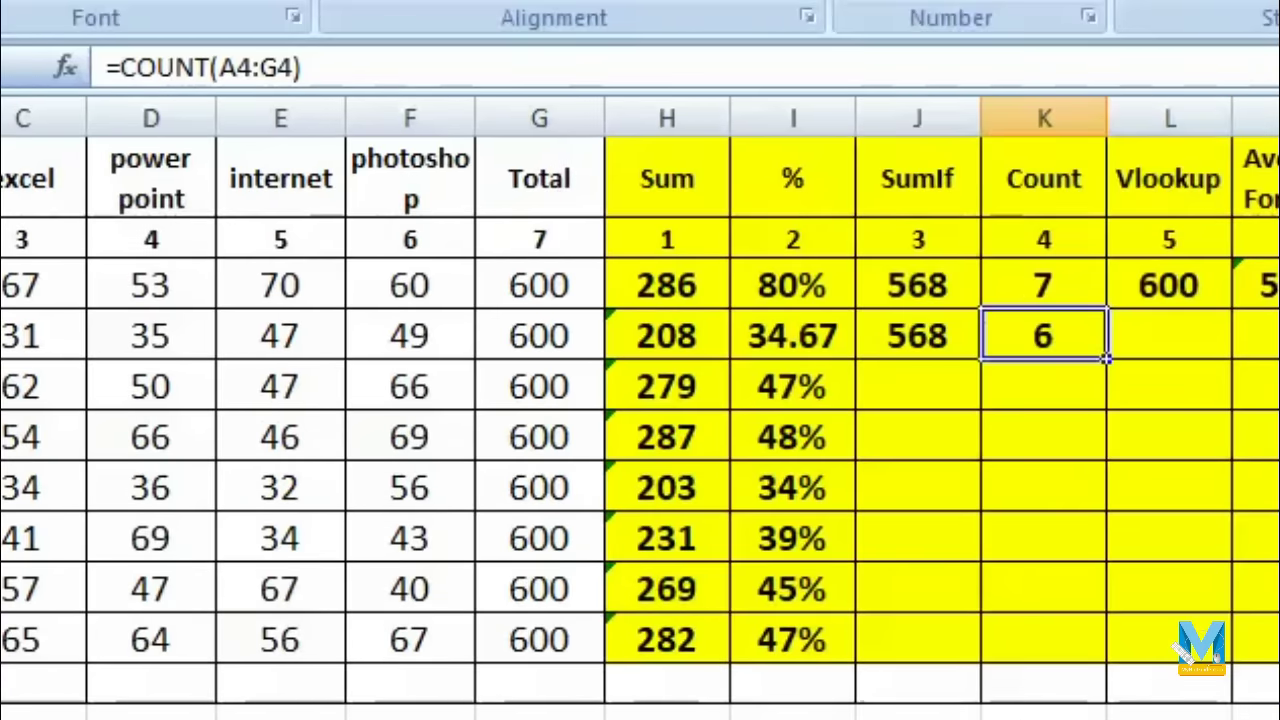
- Replace row 4's power point mark 35 with 25, making Sum 198 and % 33
key(Home)
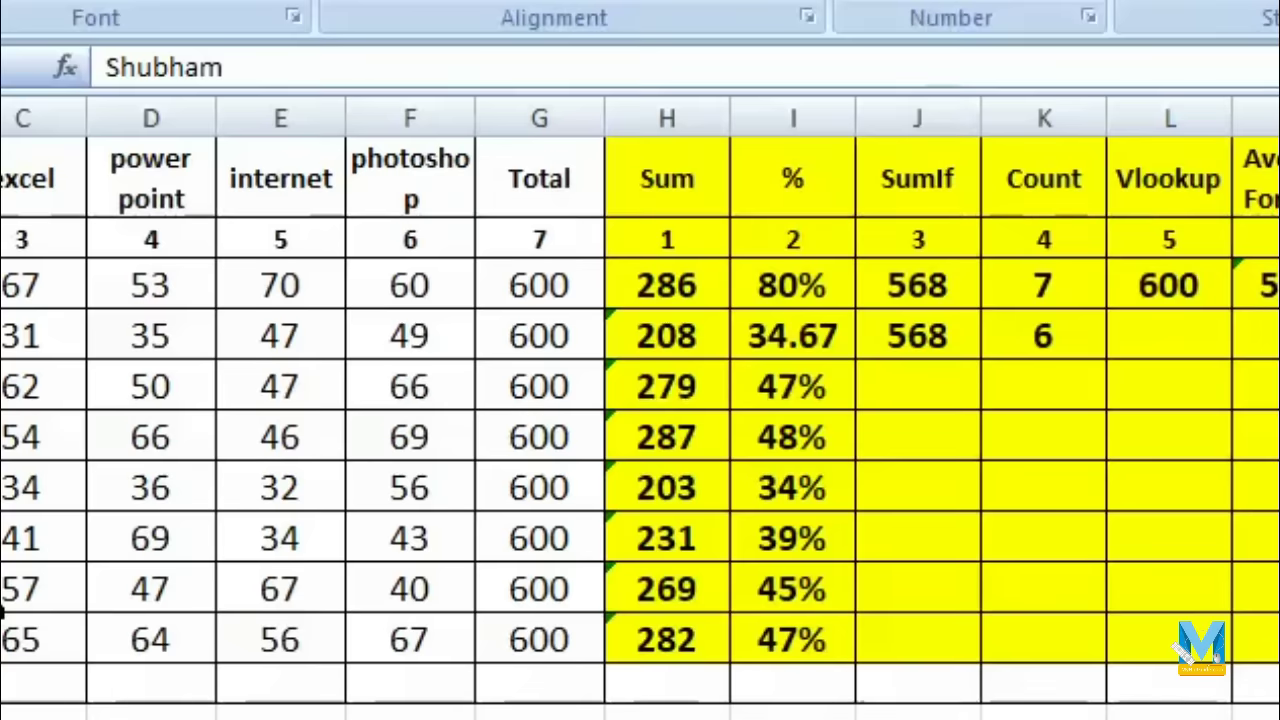
click(140, 331)
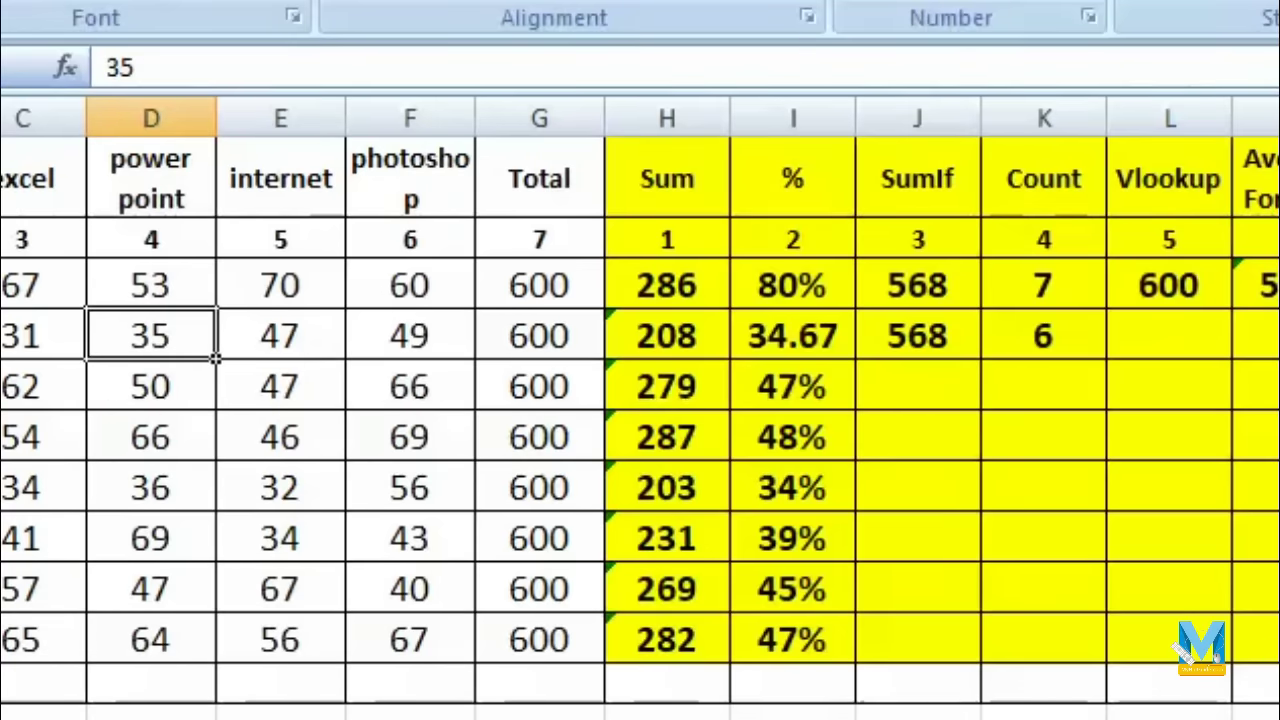
key(Delete)
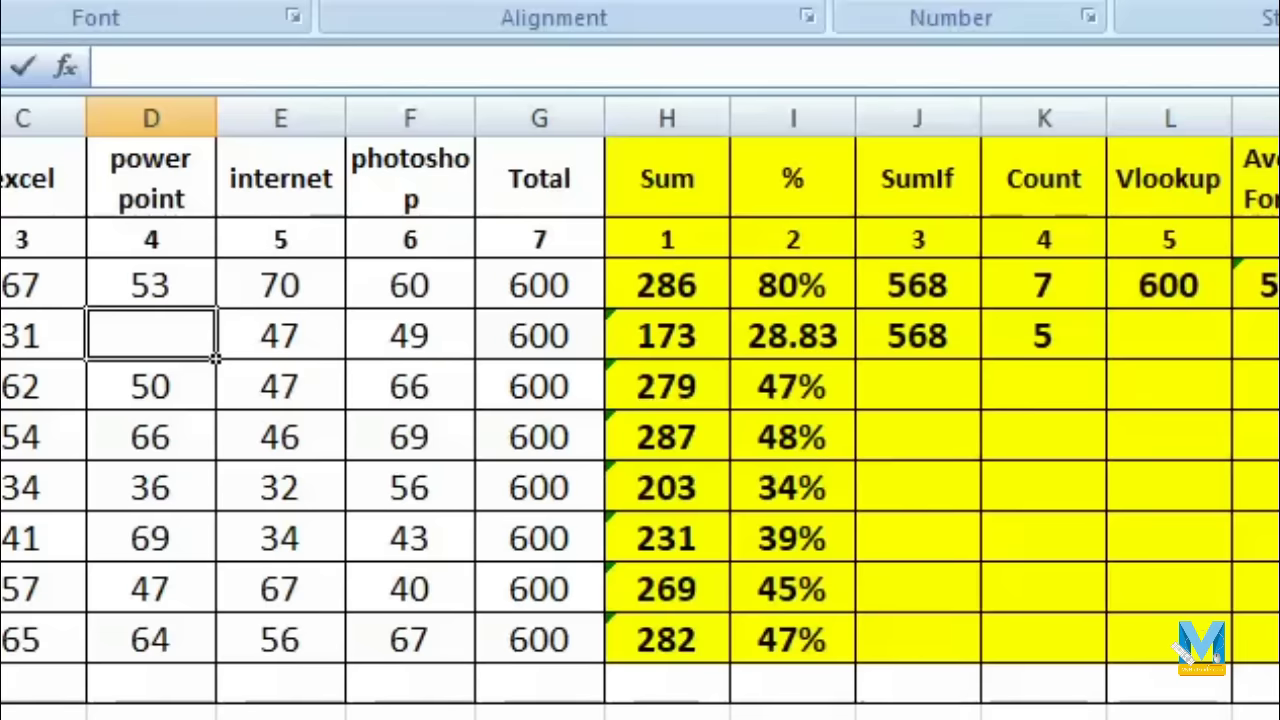
text(25)
key(Return)
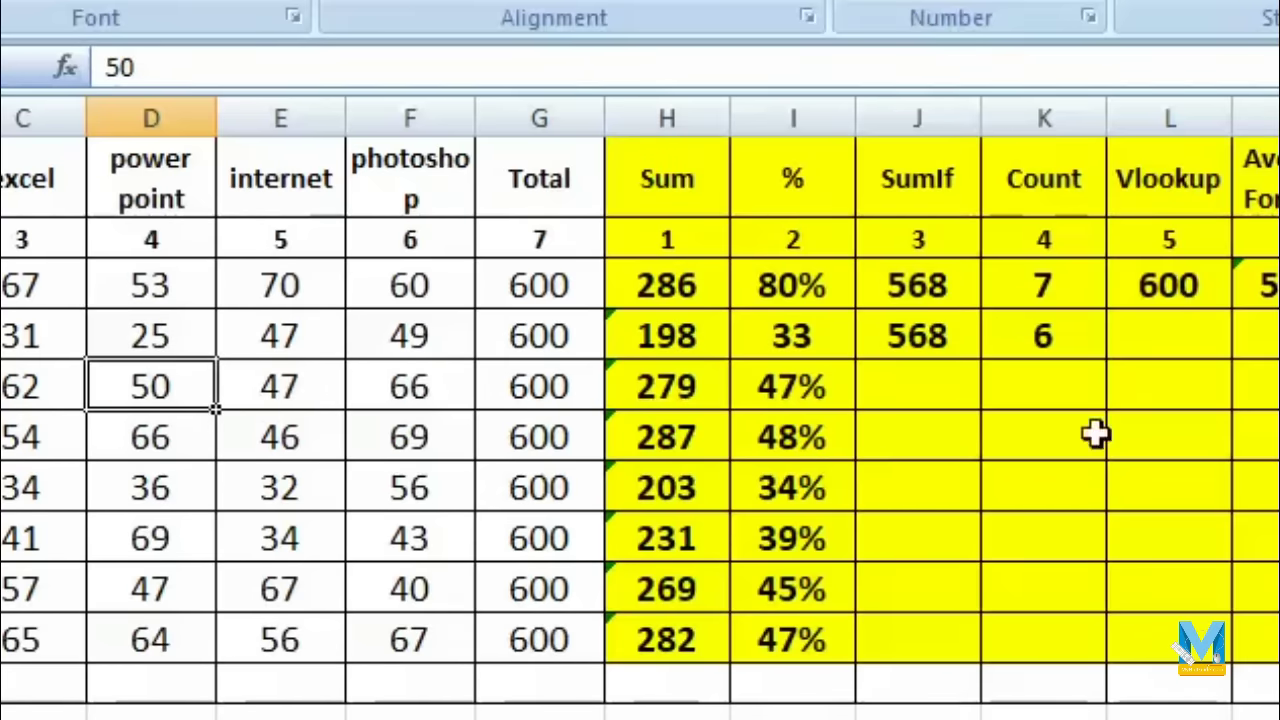
click(1172, 337)
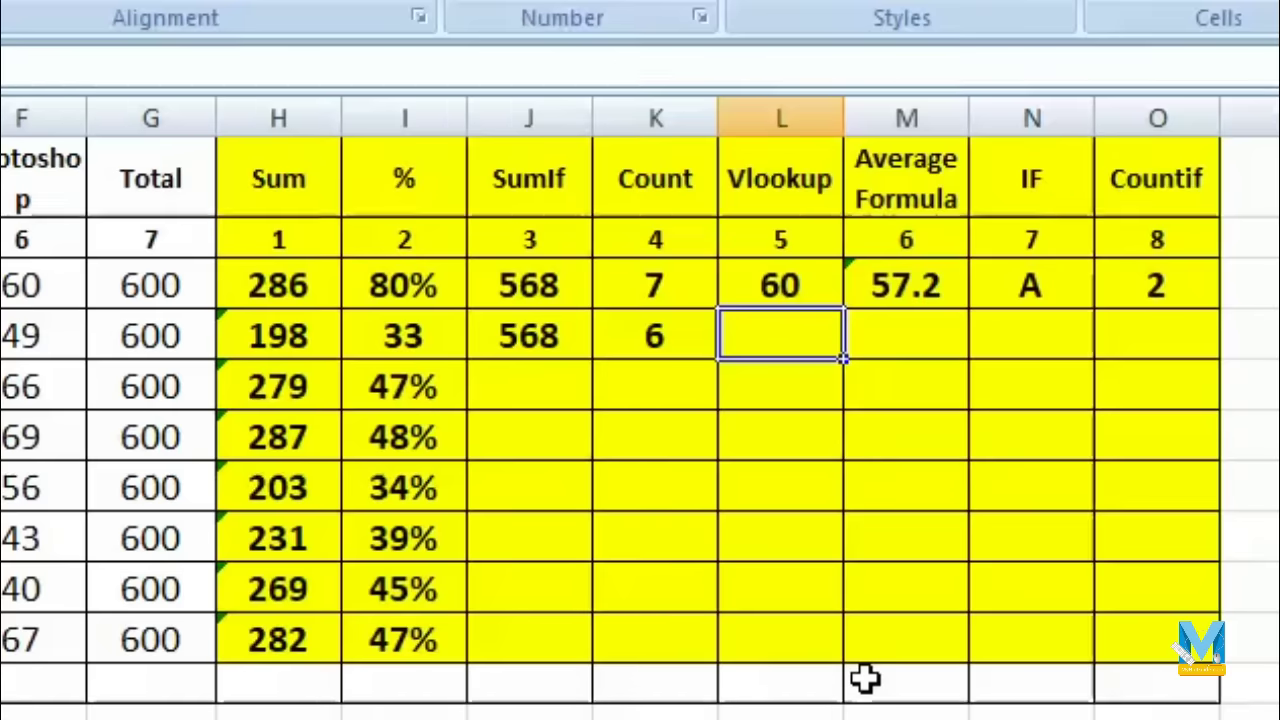
- Enter a VLOOKUP in L4 for a student's name over A1:G10, column 5, match 0, showing 32
text(=)
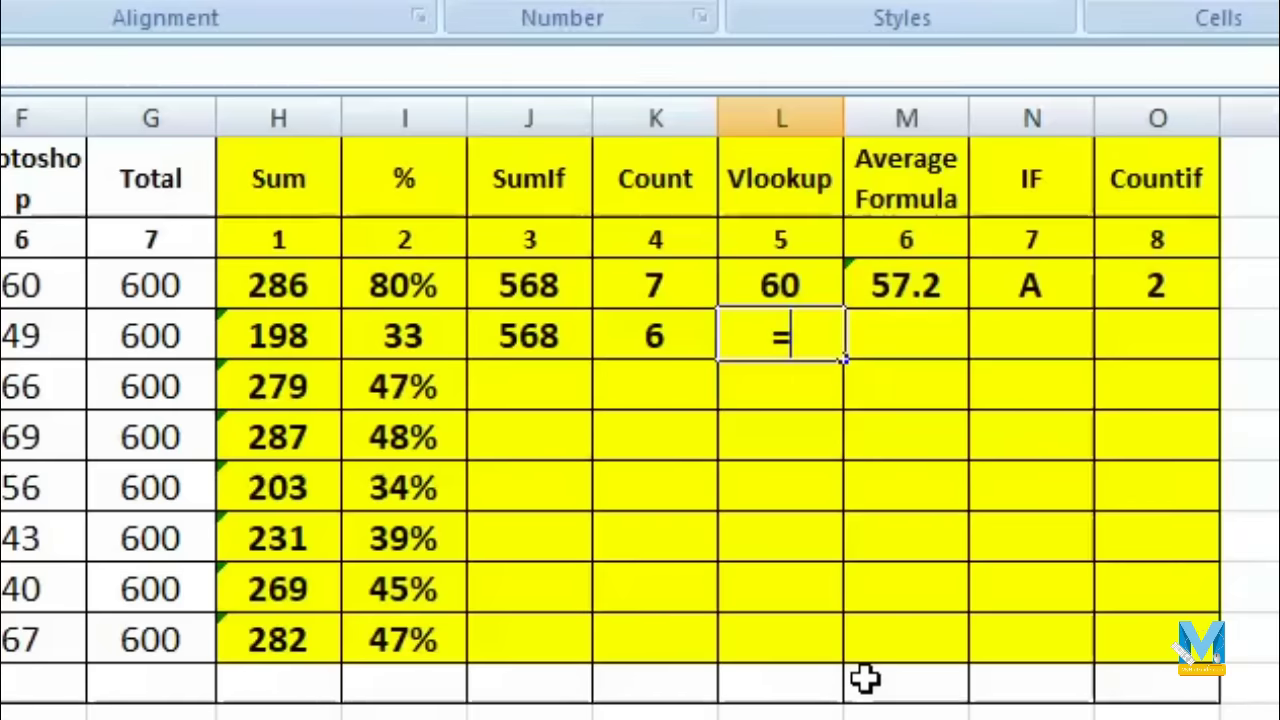
text(v)
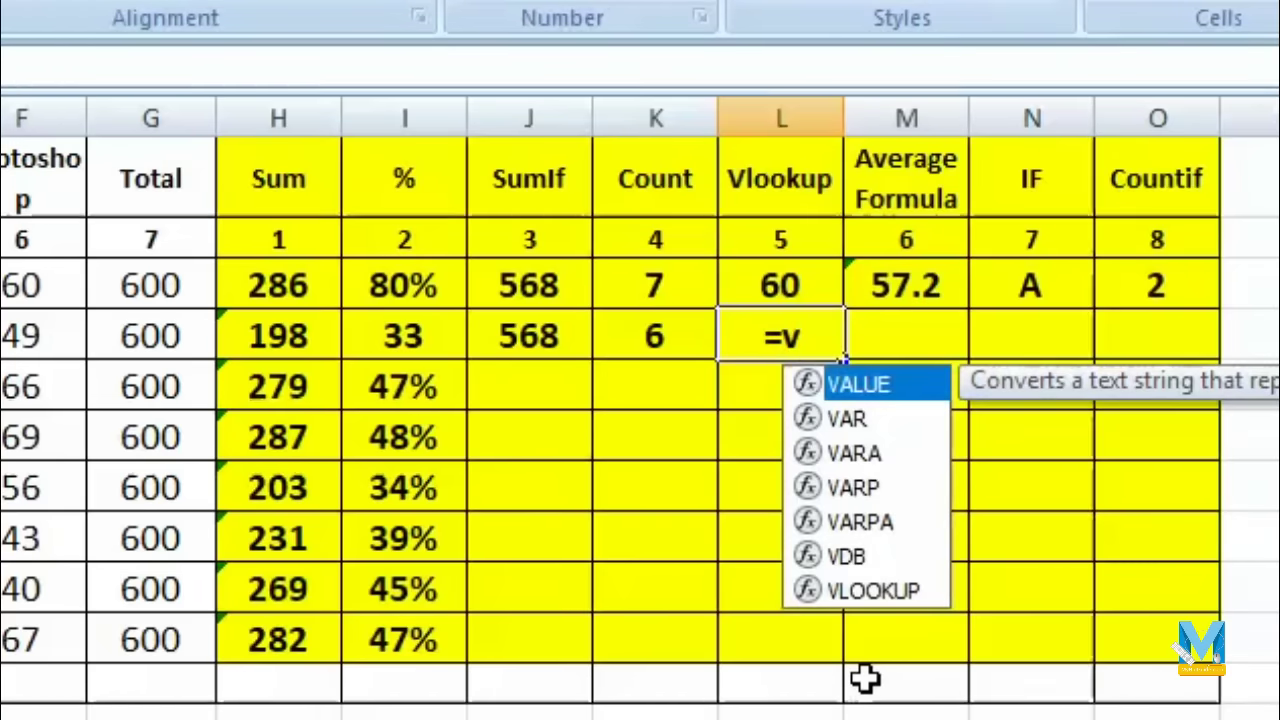
text(lo)
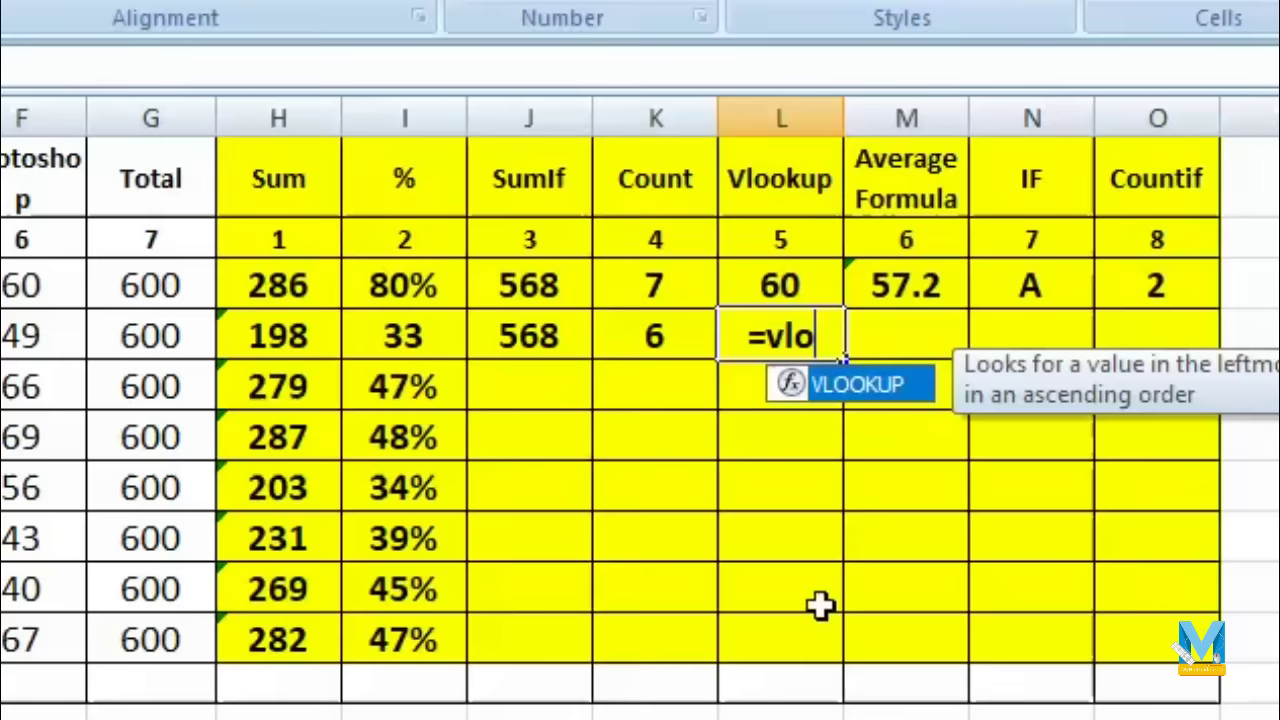
double_click(868, 387)
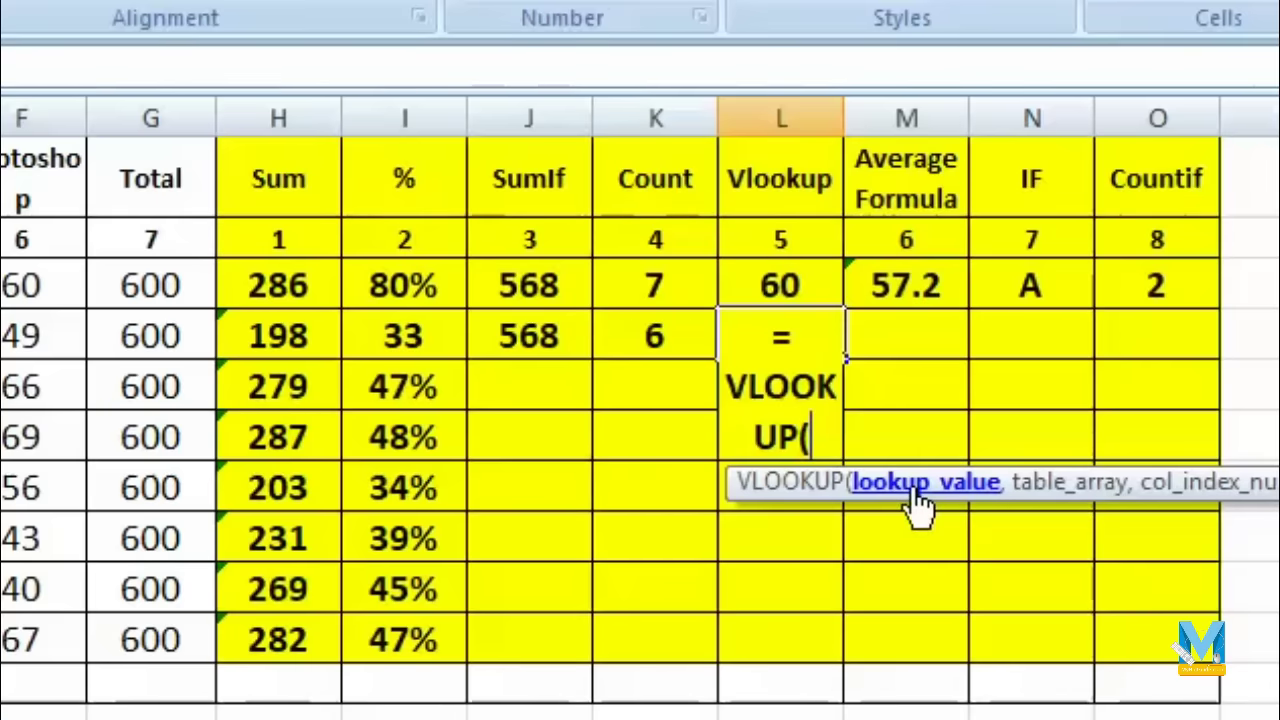
text(")
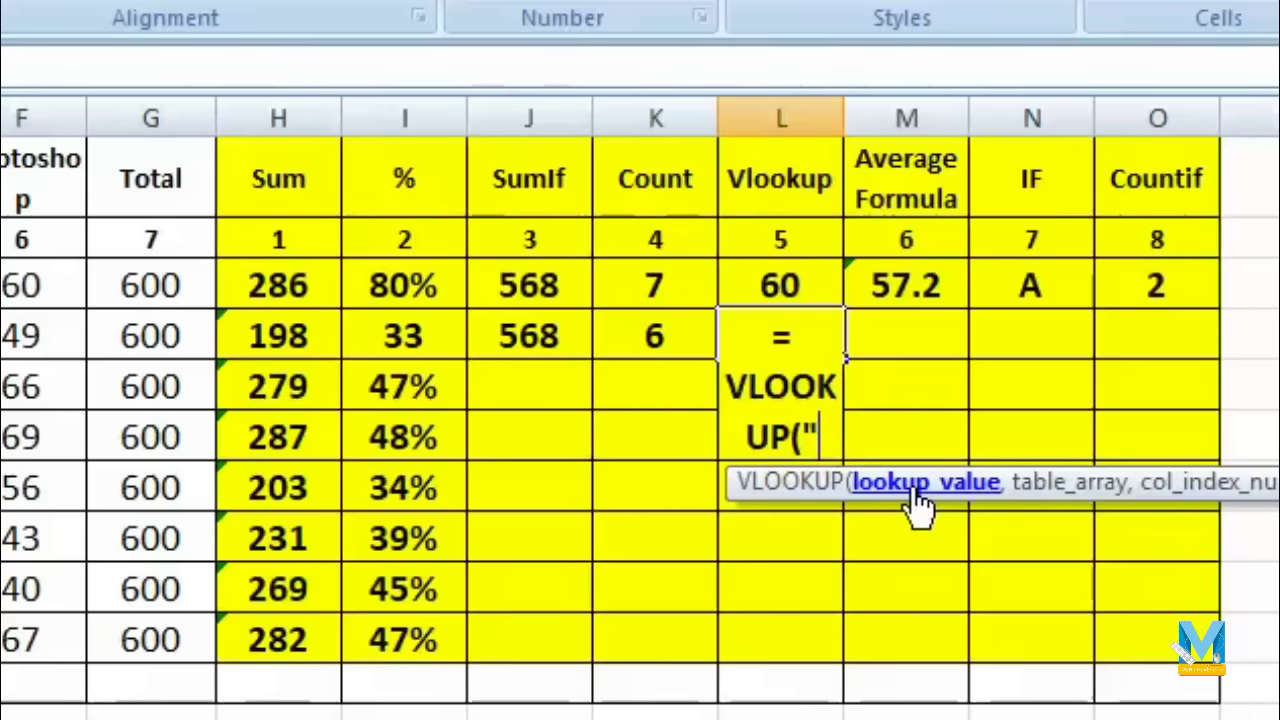
text(Ram)
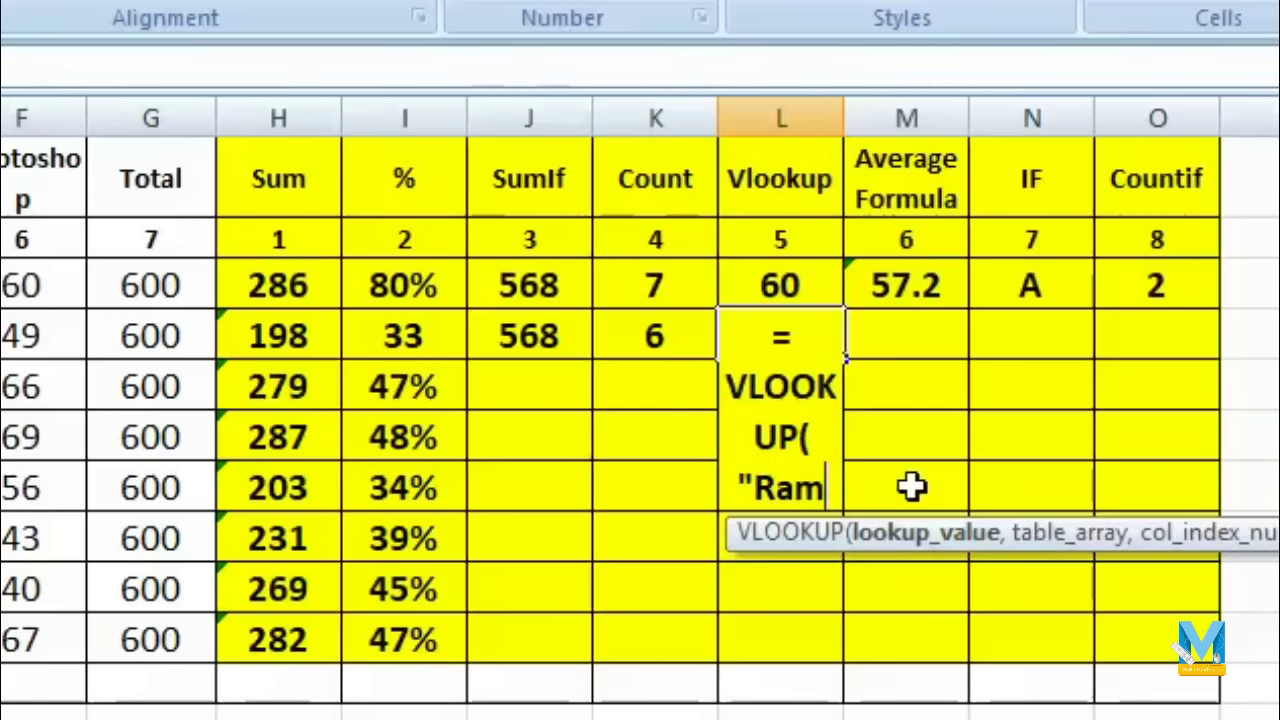
text(")
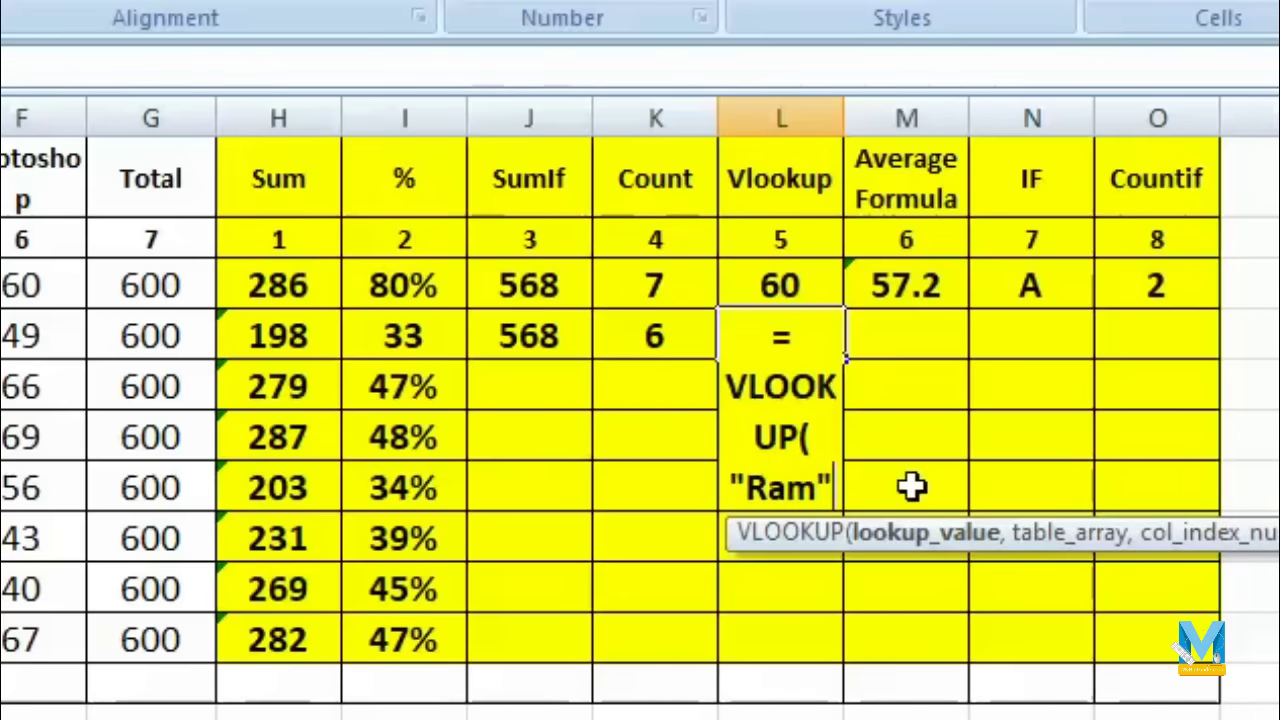
text(,)
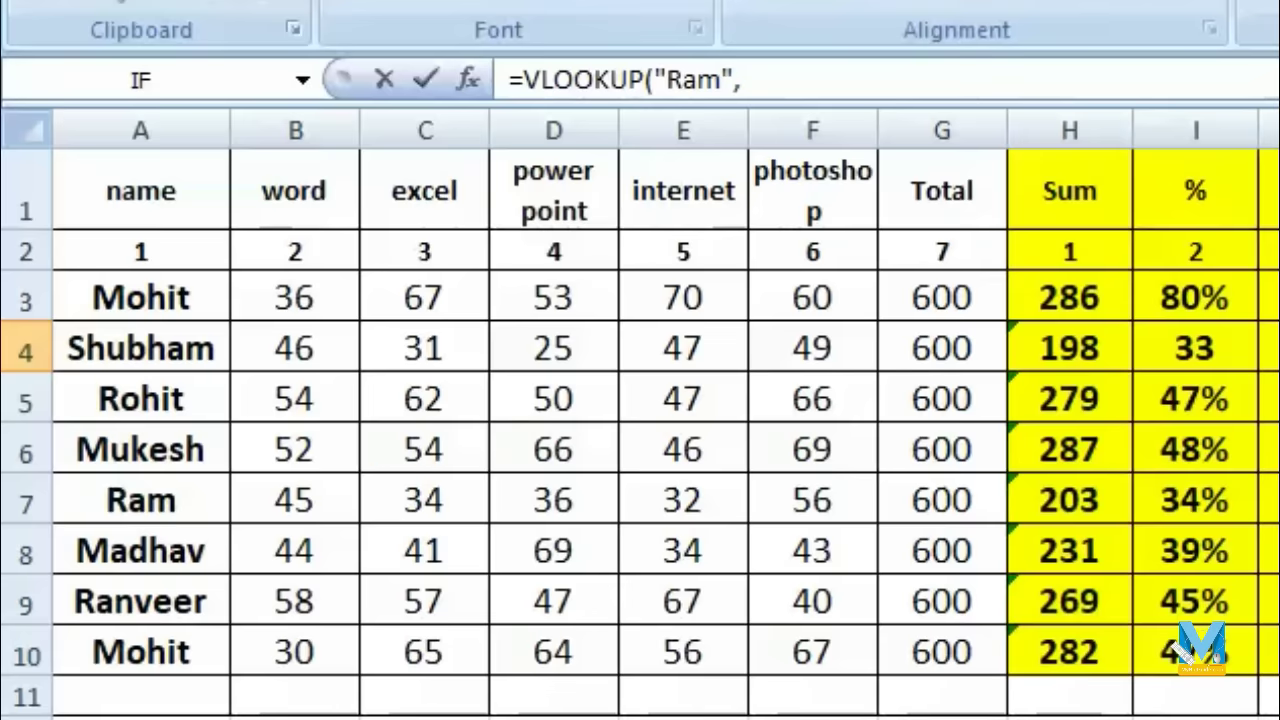
click(105, 187)
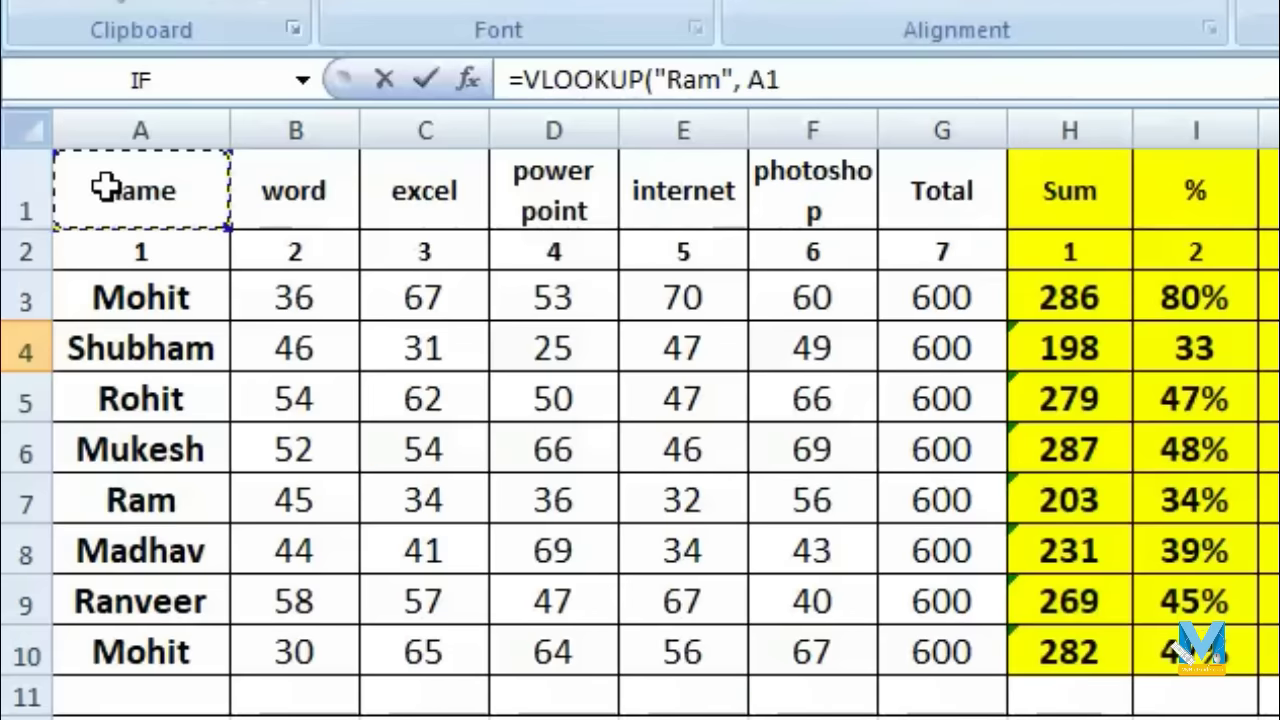
drag(105, 187, 930, 650)
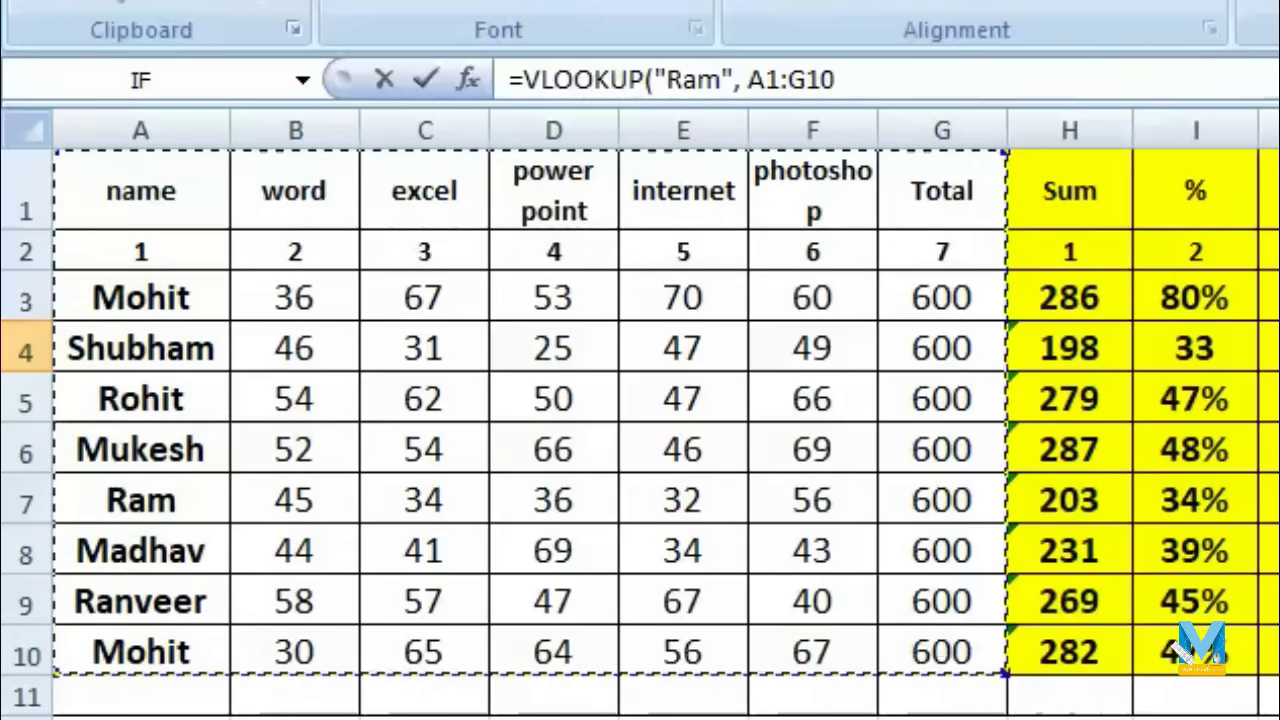
text(,)
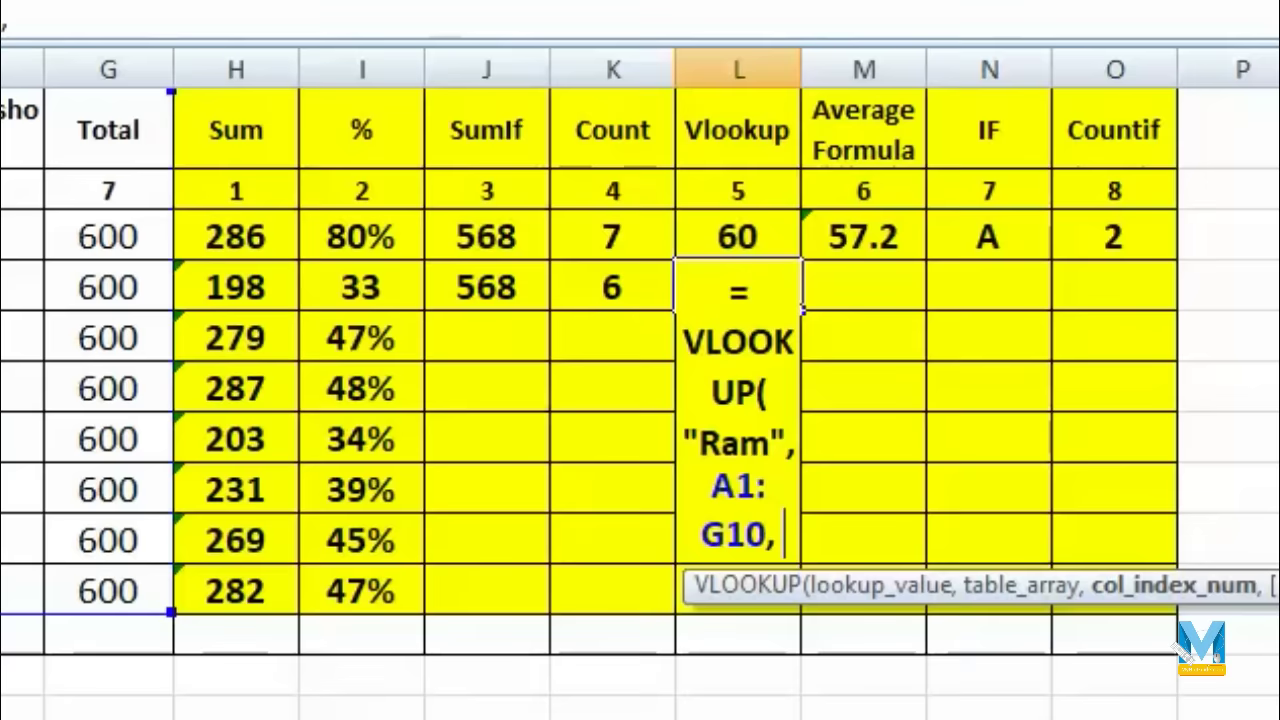
text(5,)
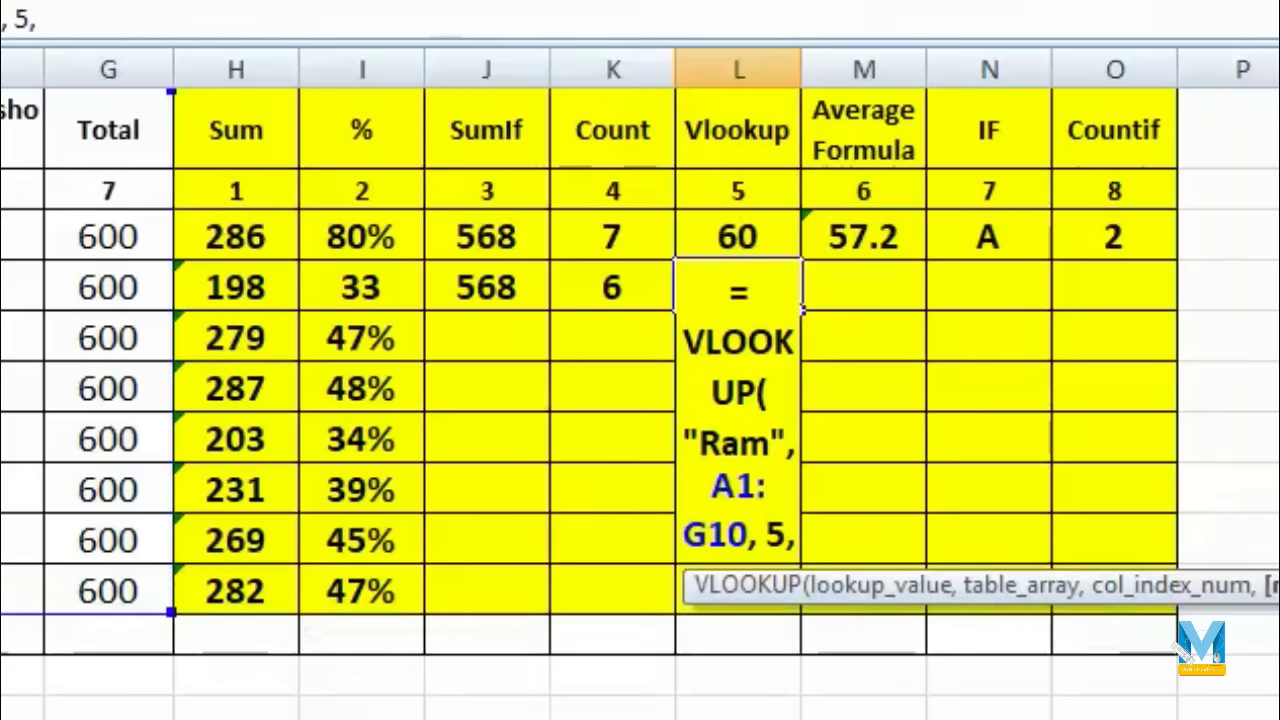
text(1)
key(BackSpace)
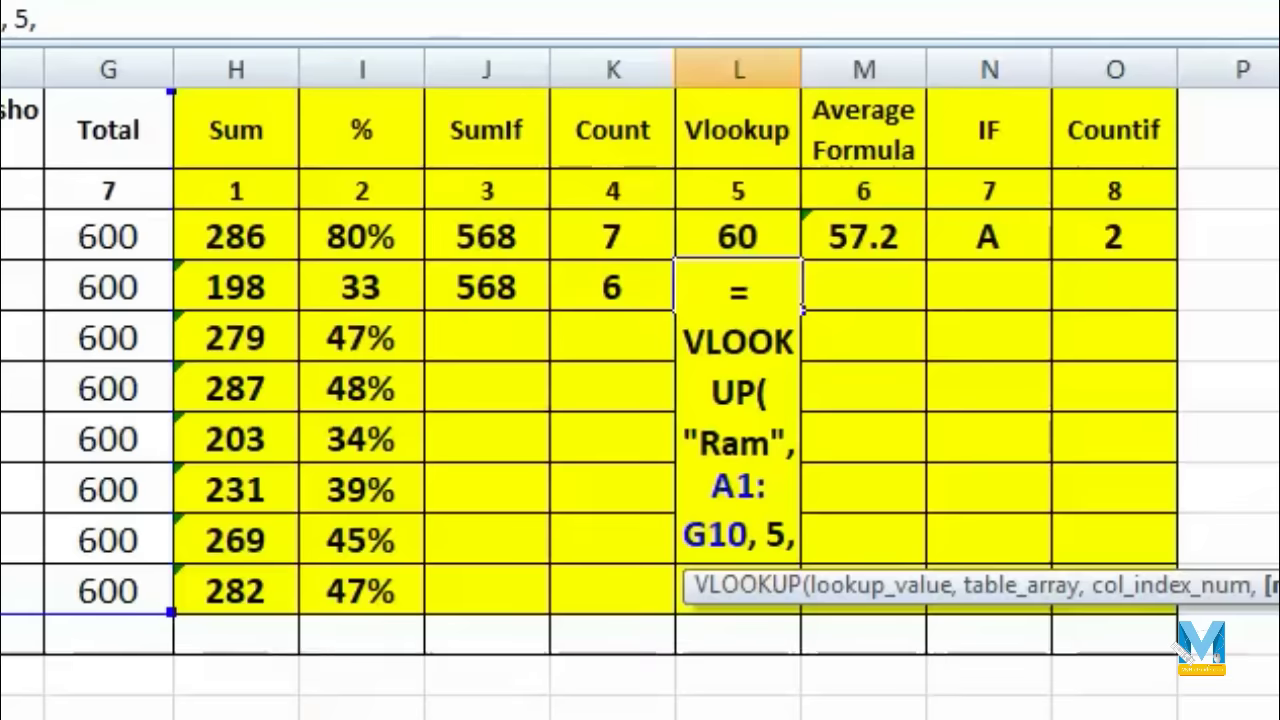
text(0))
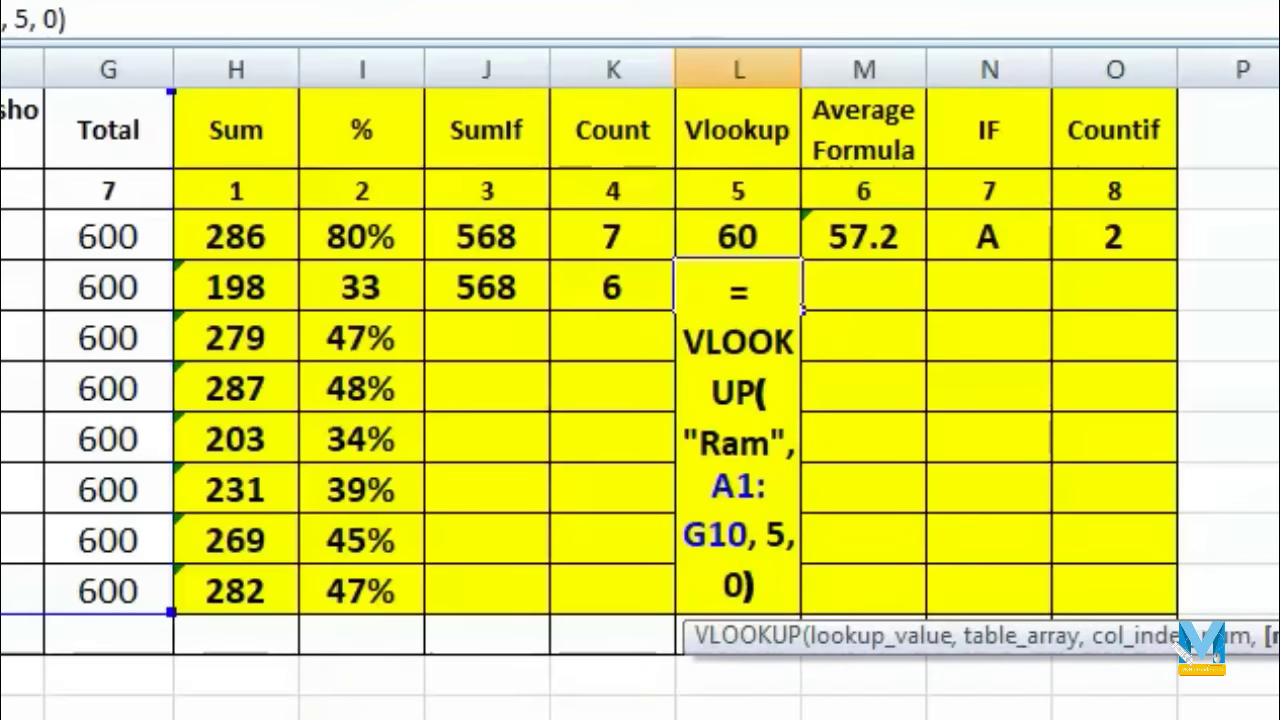
key(Return)
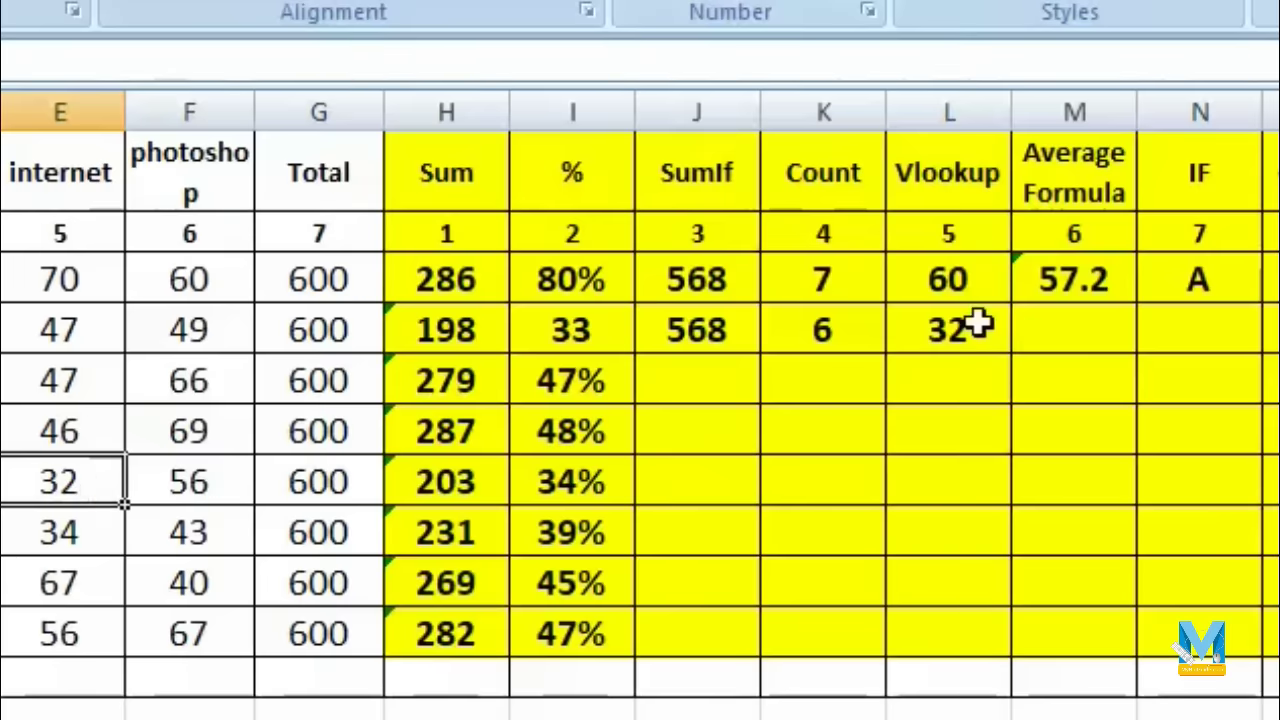
- Reopen the L4 VLOOKUP formula with F2 to check it and recommit it
click(903, 325)
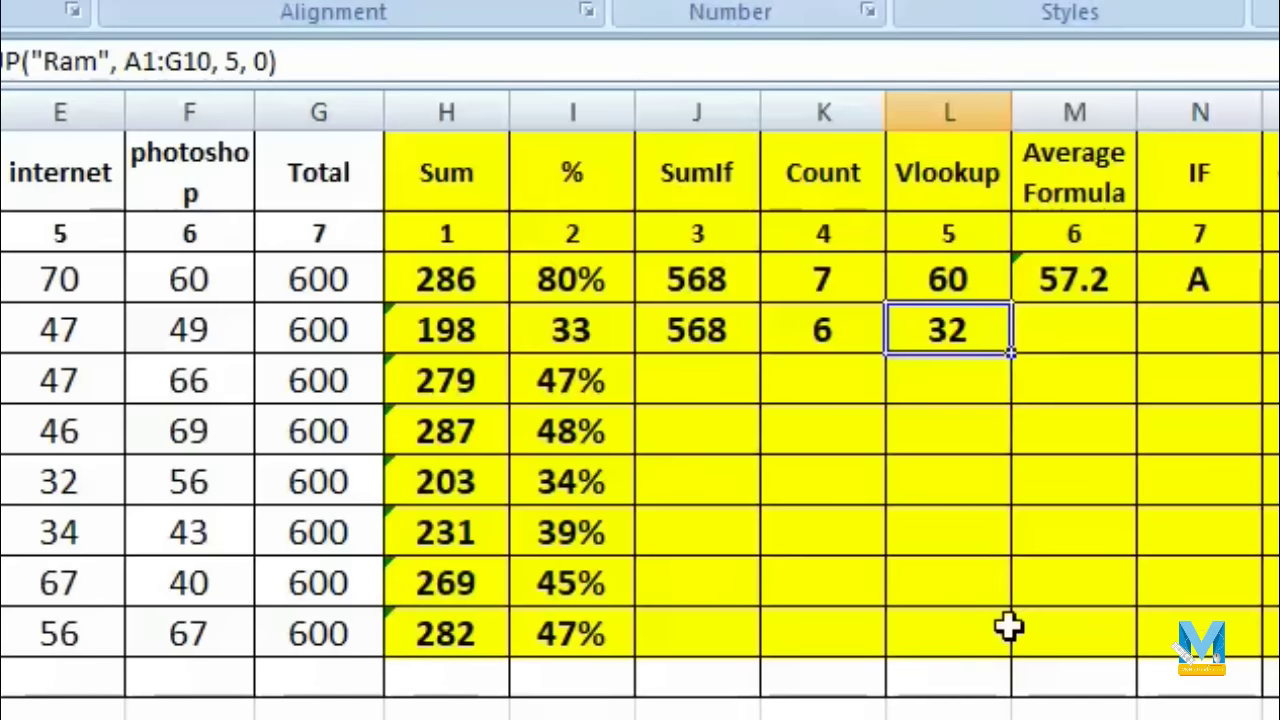
key(F2)
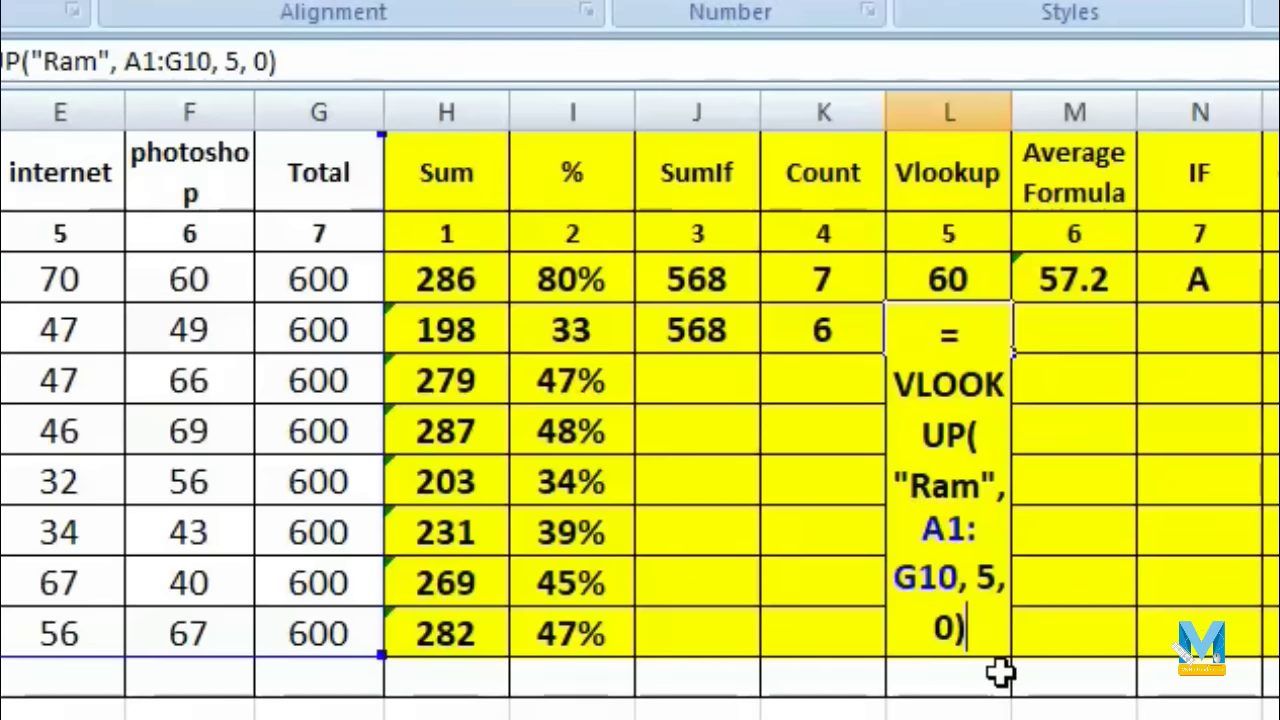
key(ctrl+Return)
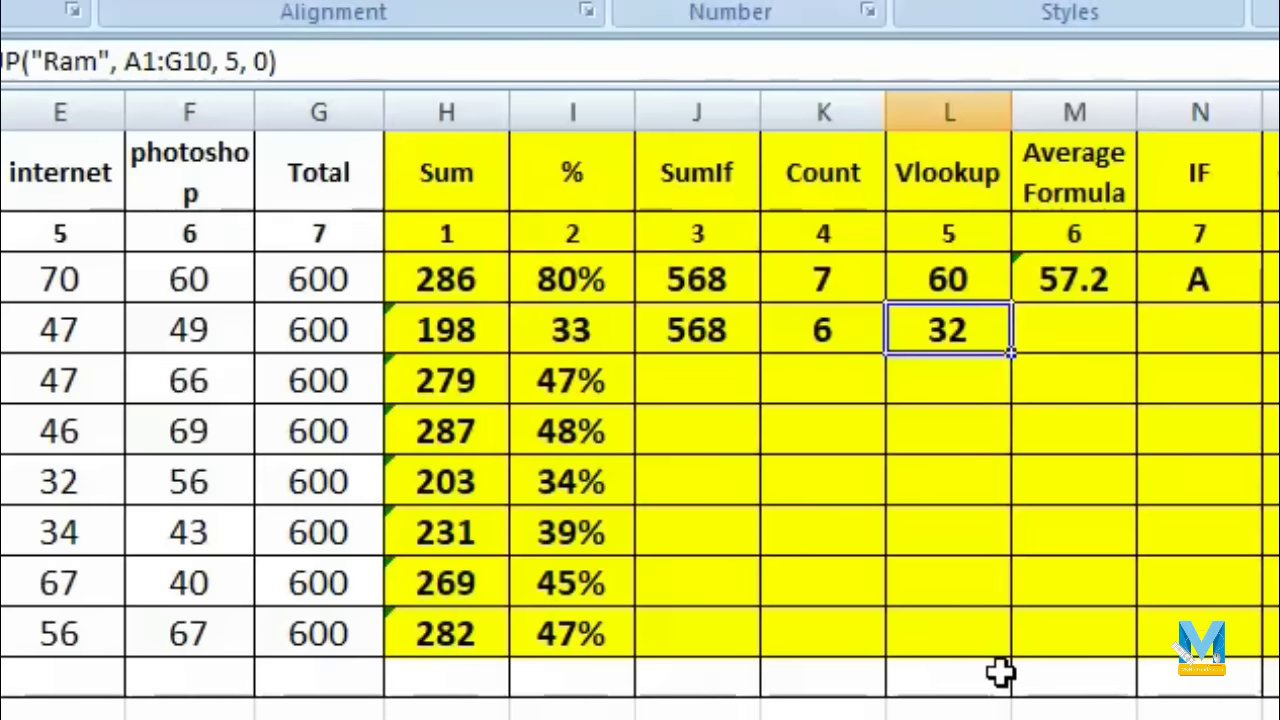
key(Right)
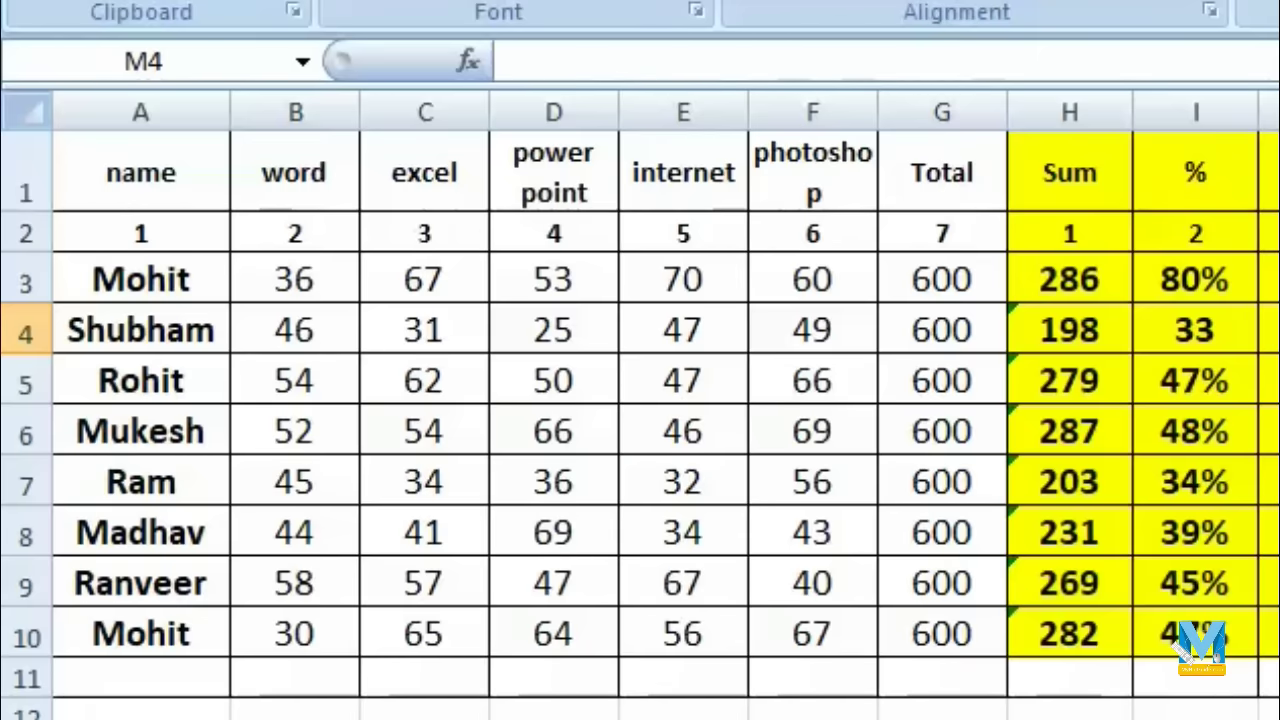
- Enter =AVERAGE(B4:F4) in M4 so the second student's average shows 39.6
text(=)
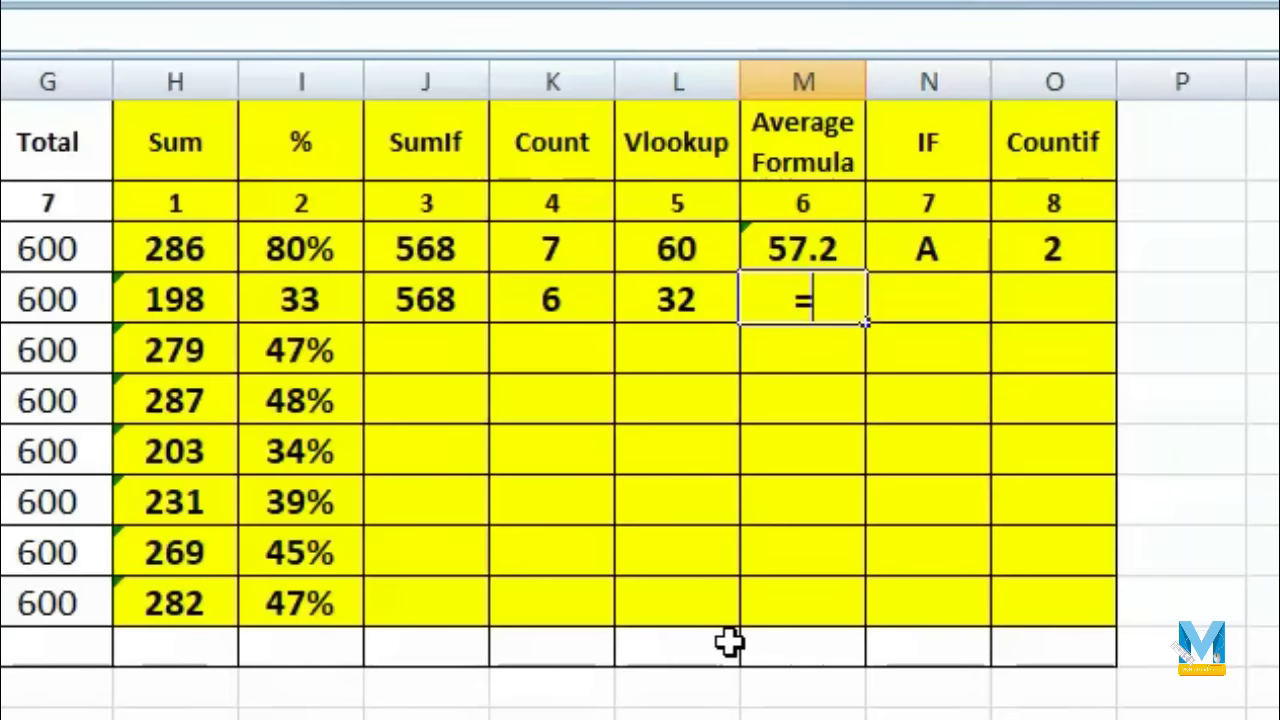
text(ave)
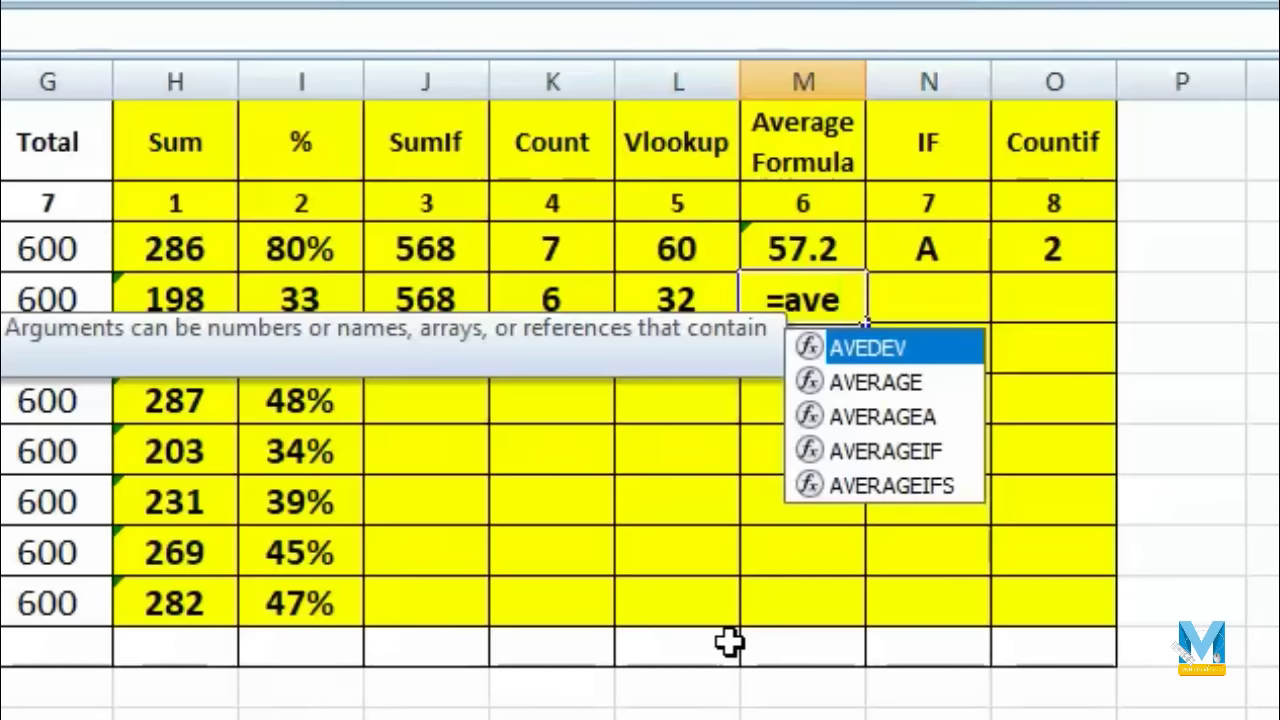
double_click(900, 383)
mouse_move(812, 281)
mouse_down()
mouse_move(313, 281)
mouse_move(830, 285)
mouse_up()
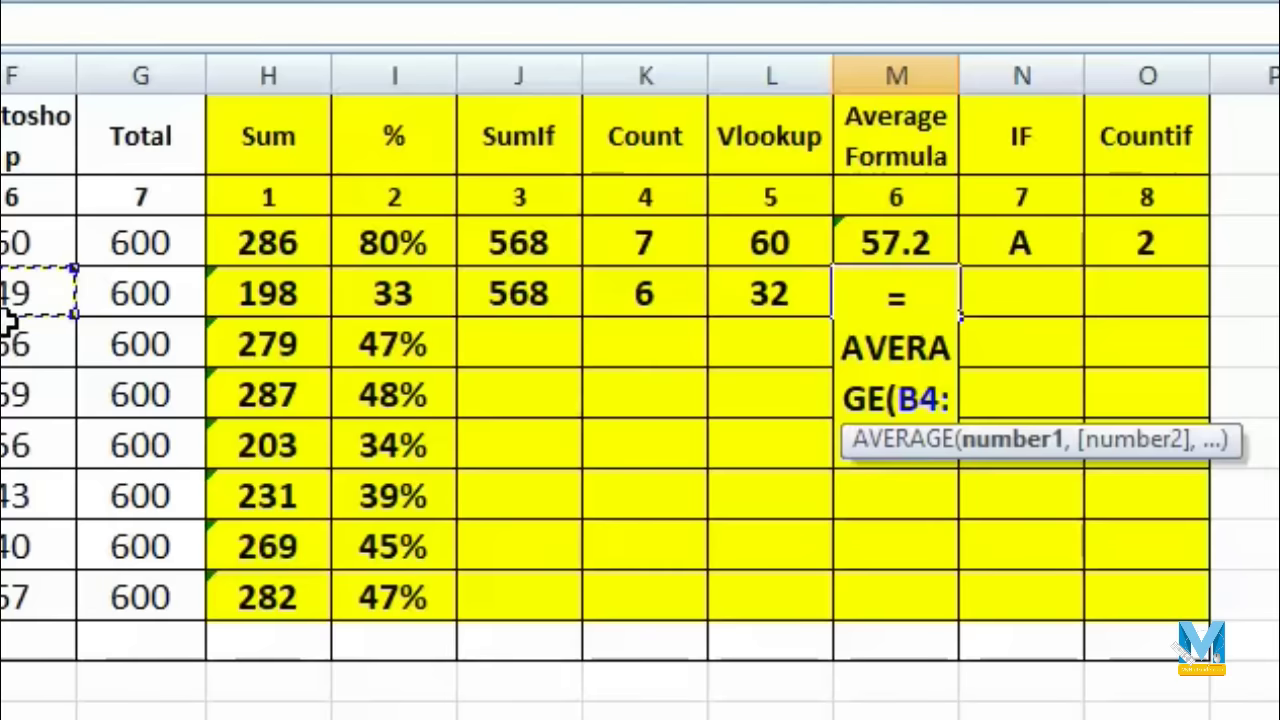
text())
key(Return)
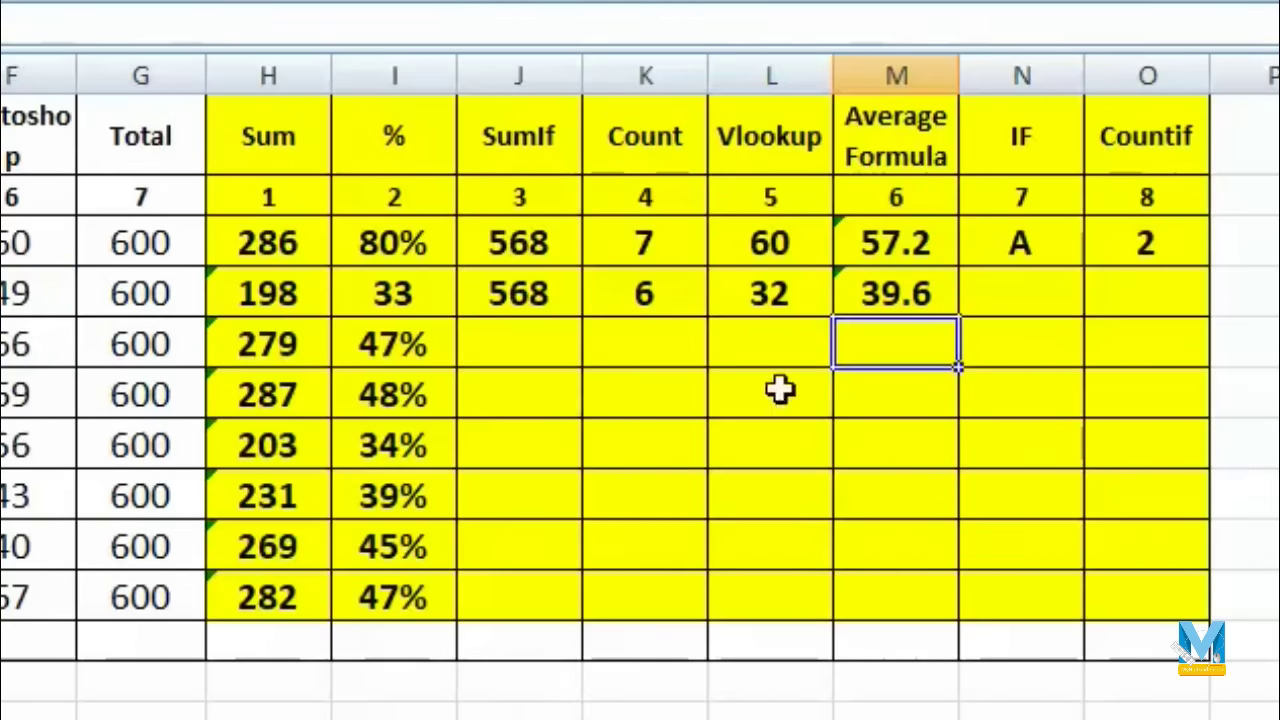
- Fill the M4 average formula down to the last student, adding 55.8, 57.4, 40.6, 46.2, 53.8 and 56.4
click(910, 305)
drag(960, 318, 975, 620)
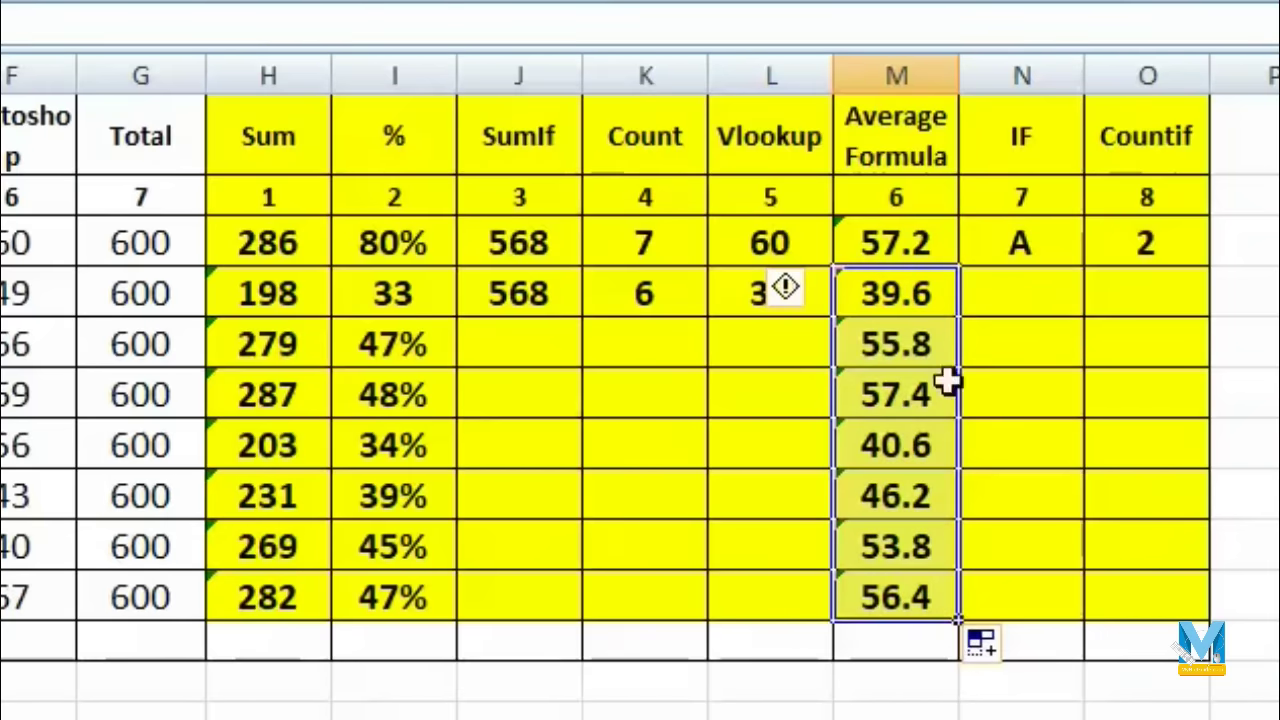
key(Right)
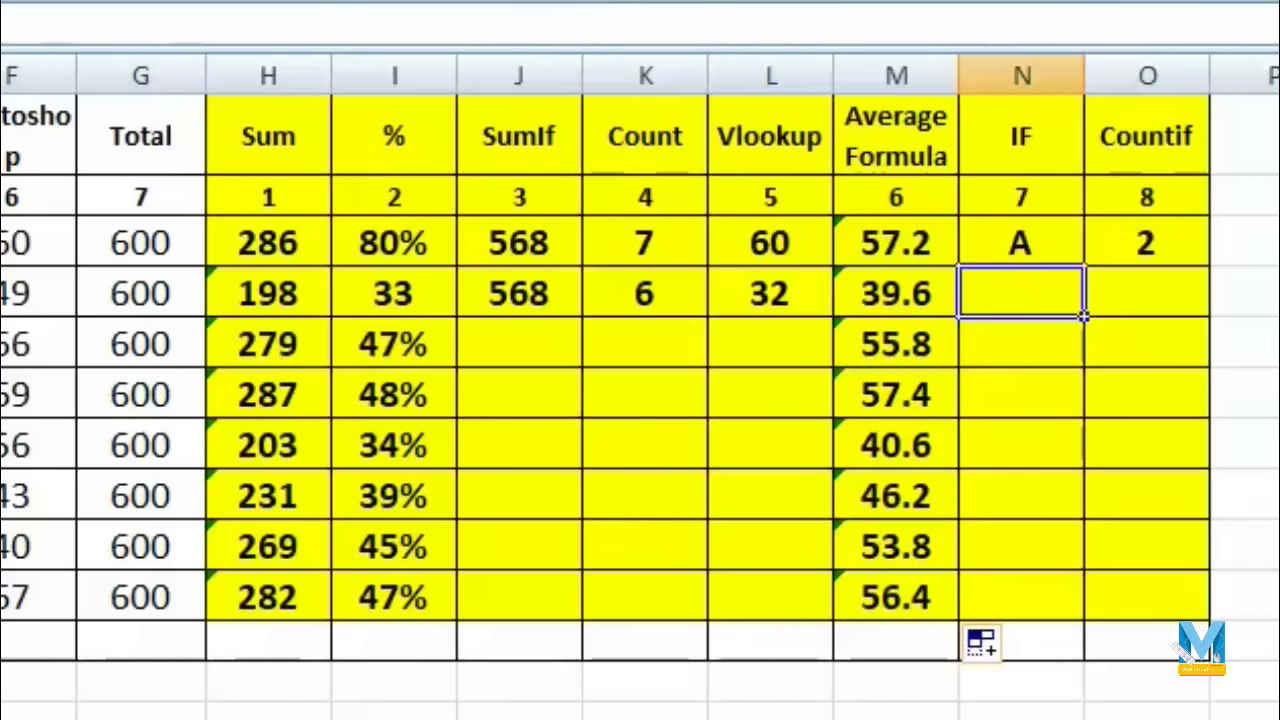
- Start N4's grade formula as =if(I4>=75%, "A", if( for a nested IF
text(=)
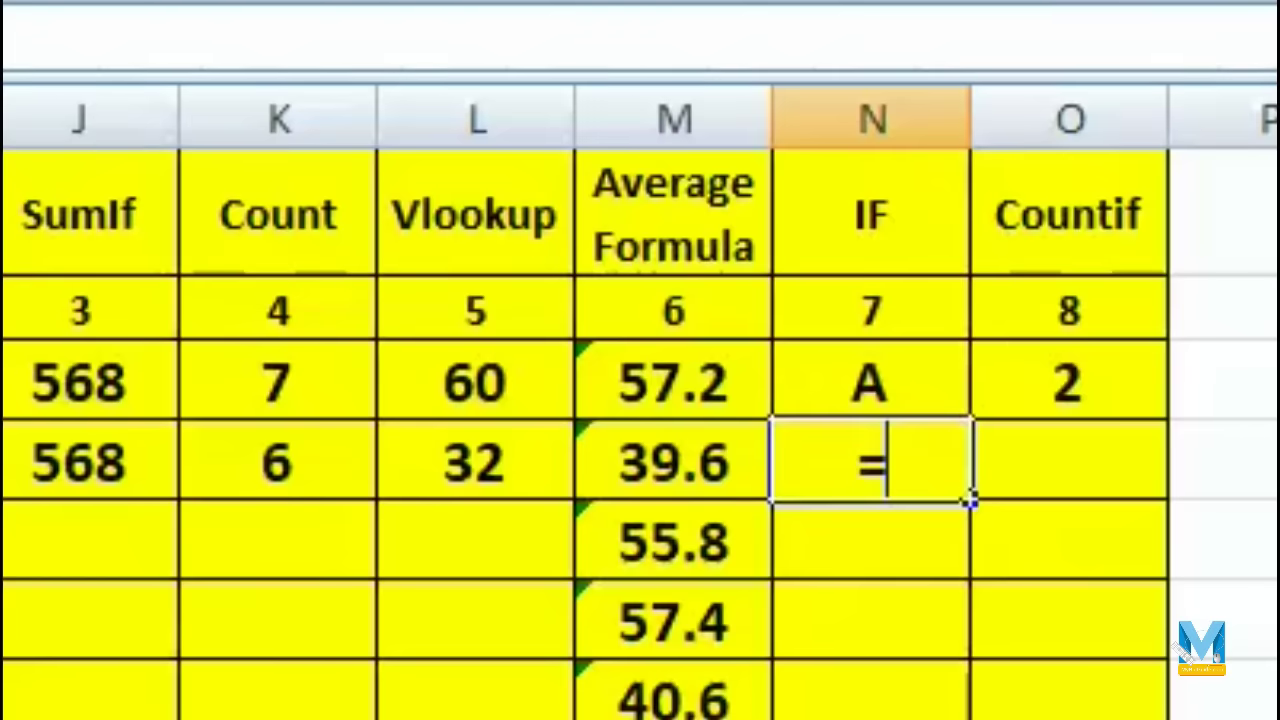
text(if()
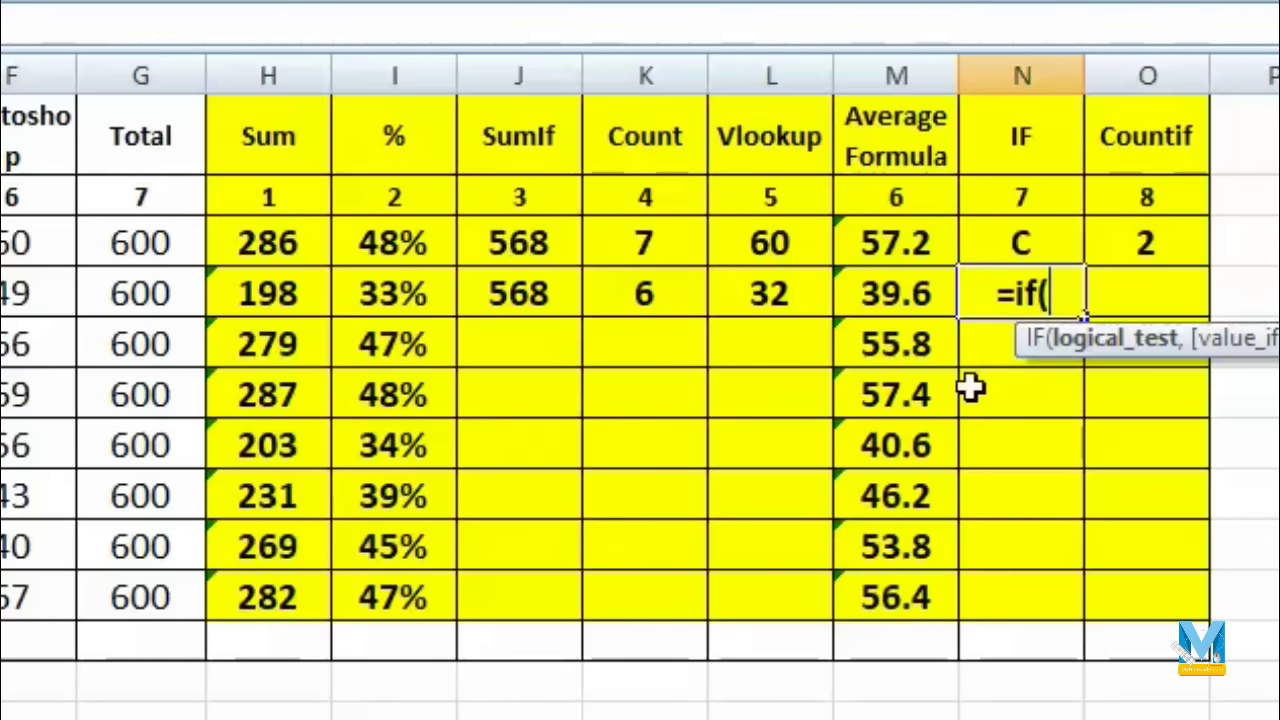
click(373, 299)
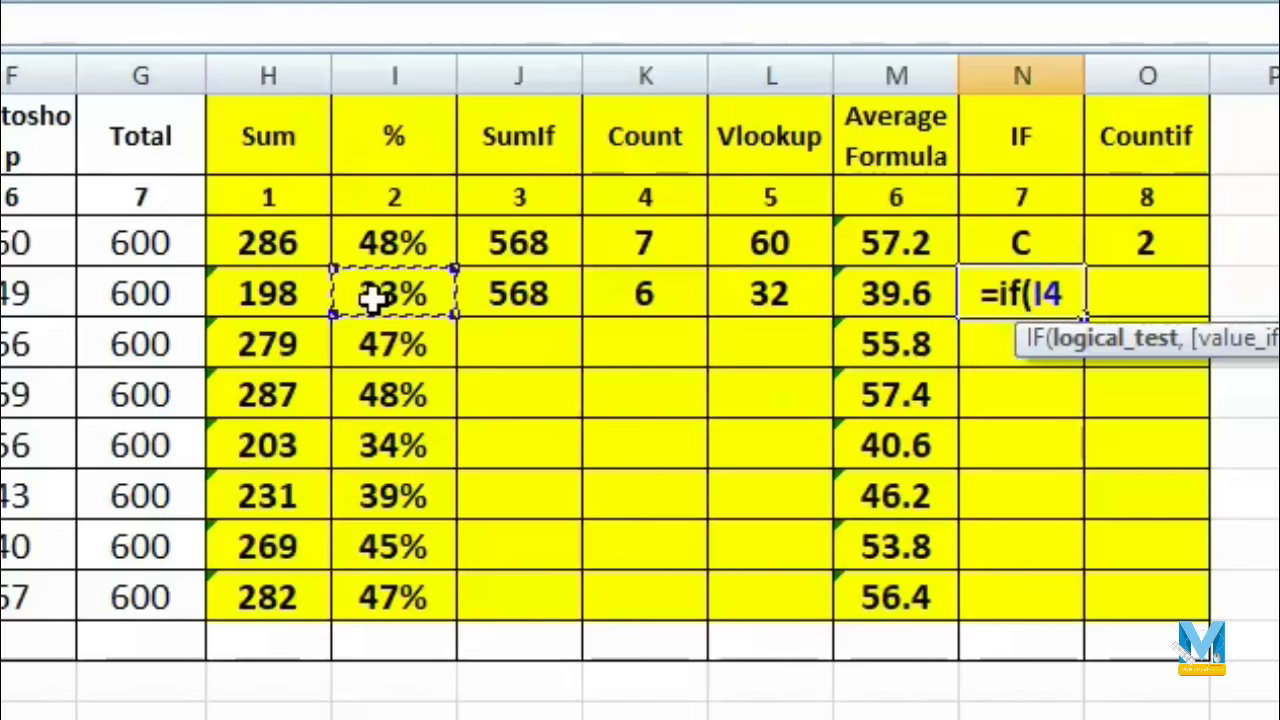
text(>)
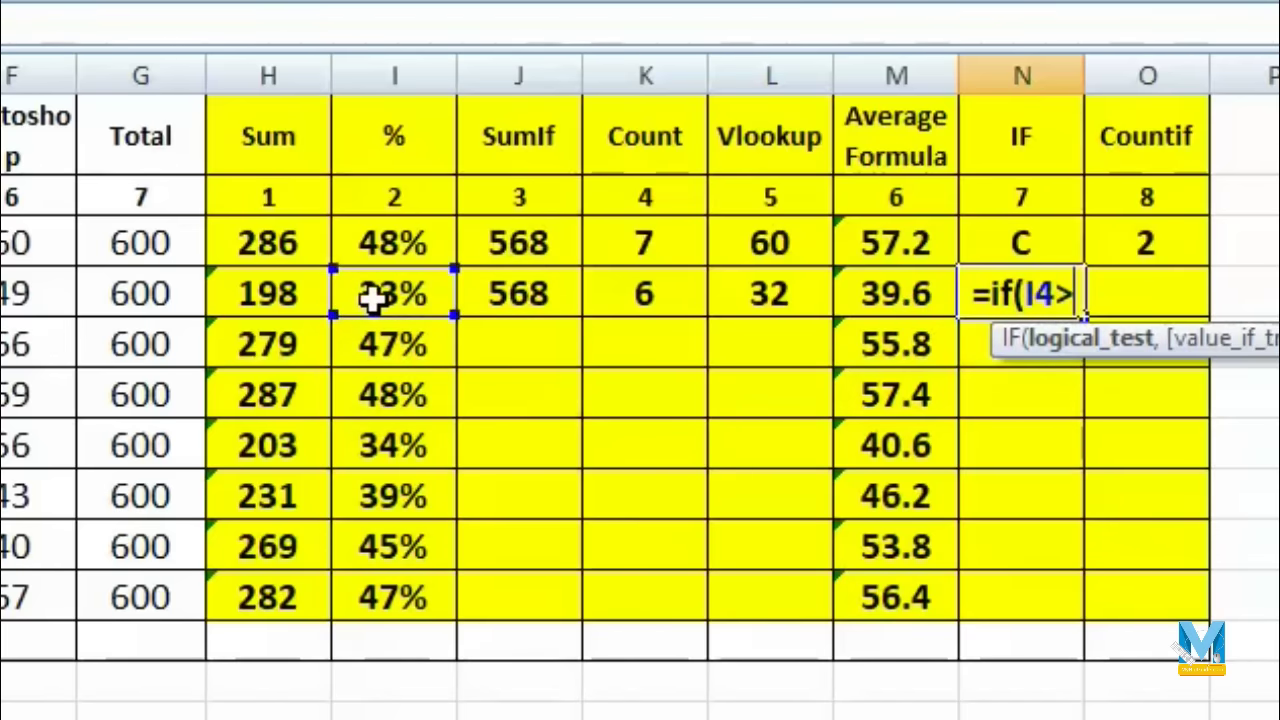
text(=)
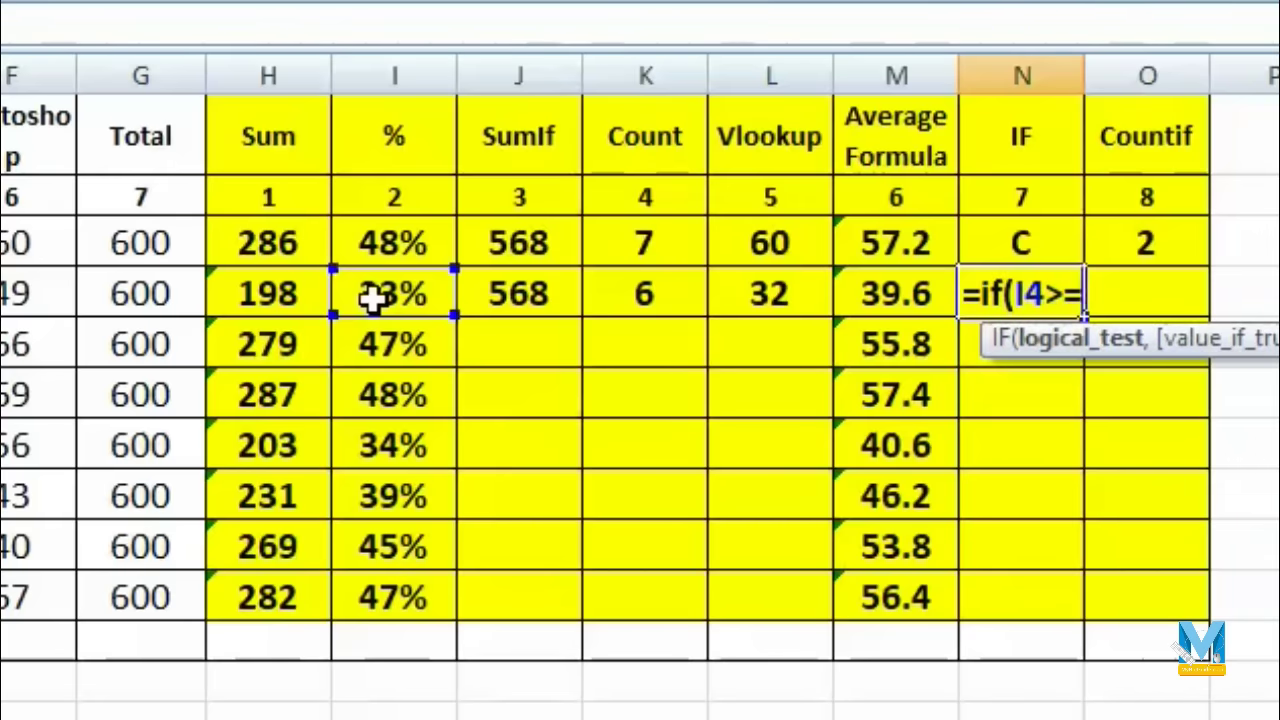
text(75)
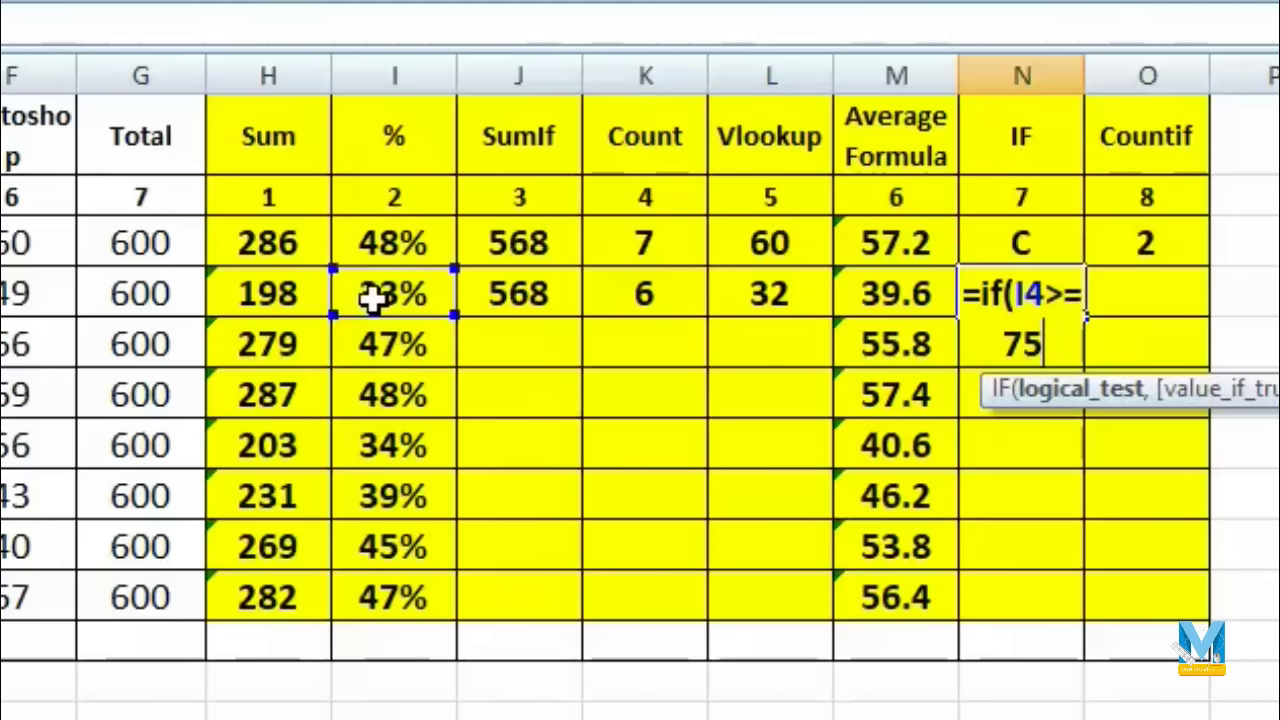
text(%)
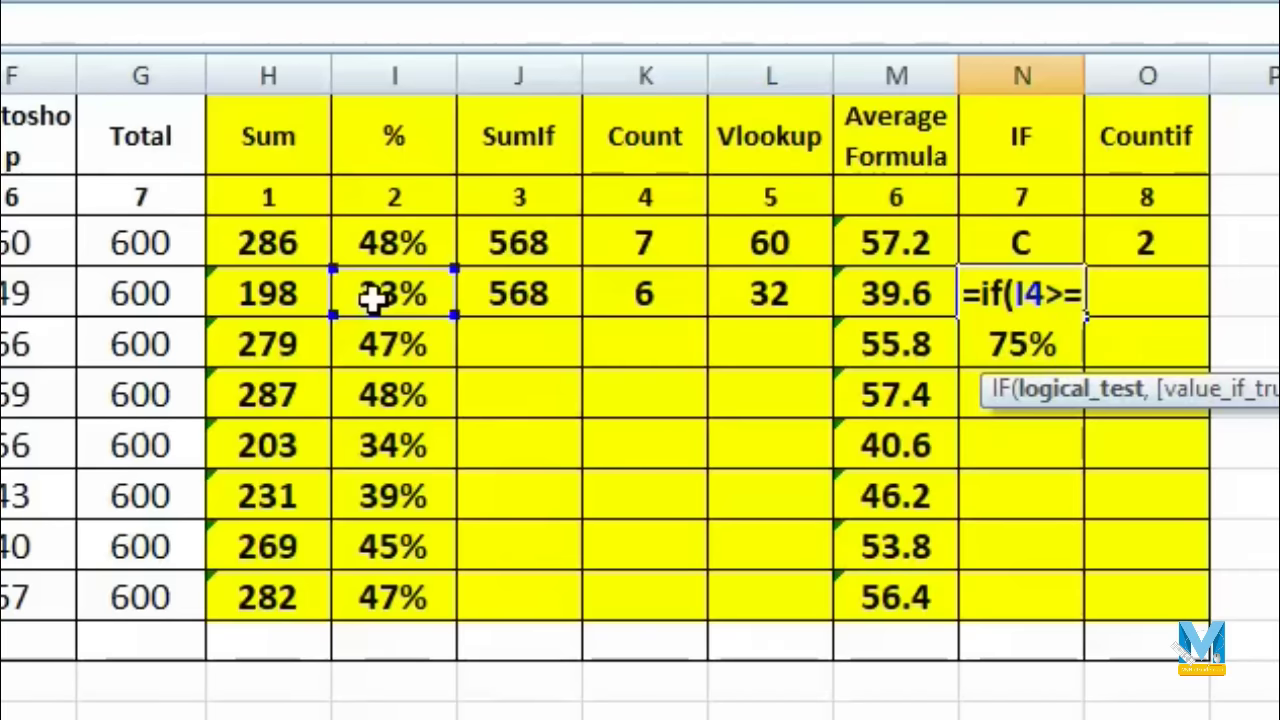
text(, ")
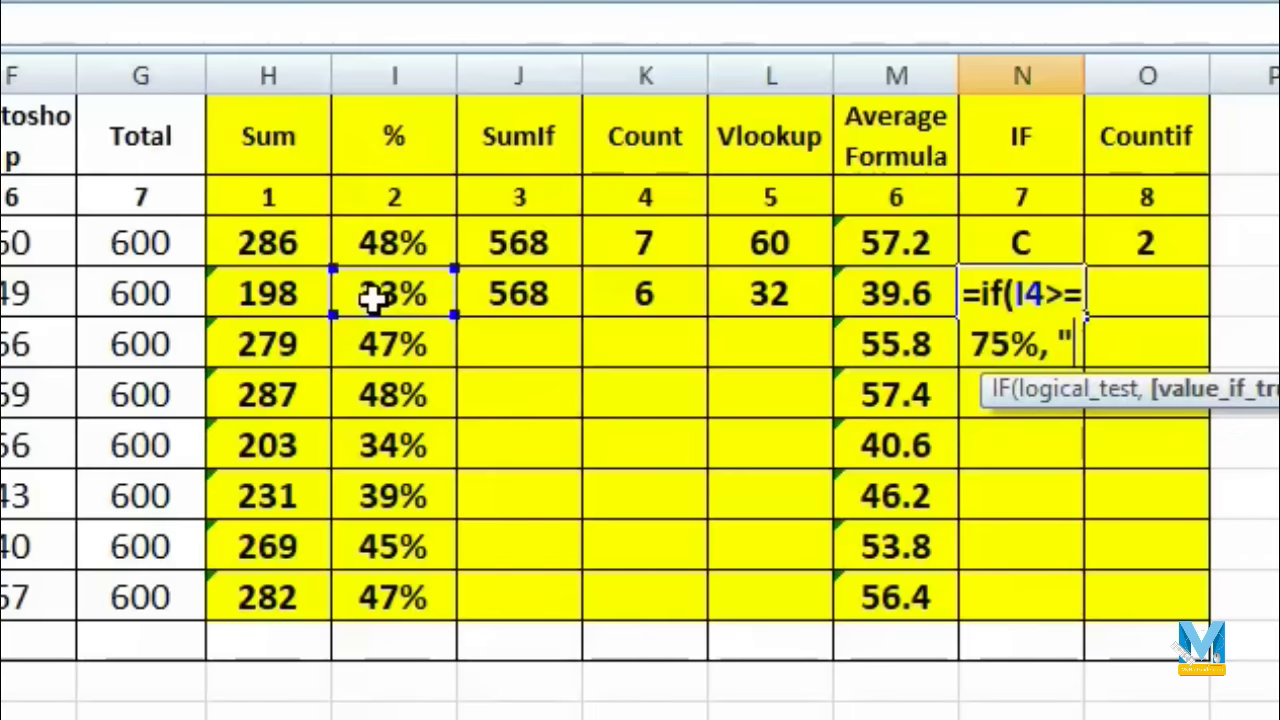
text(A")
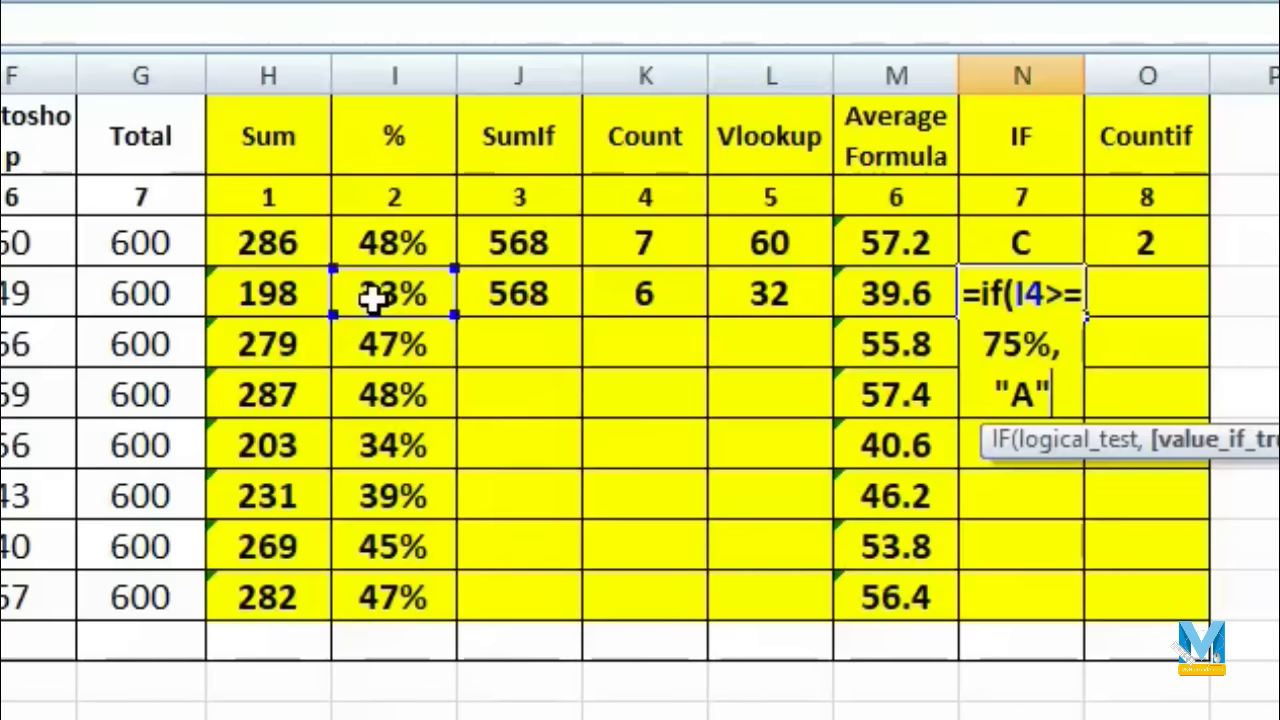
text(, )
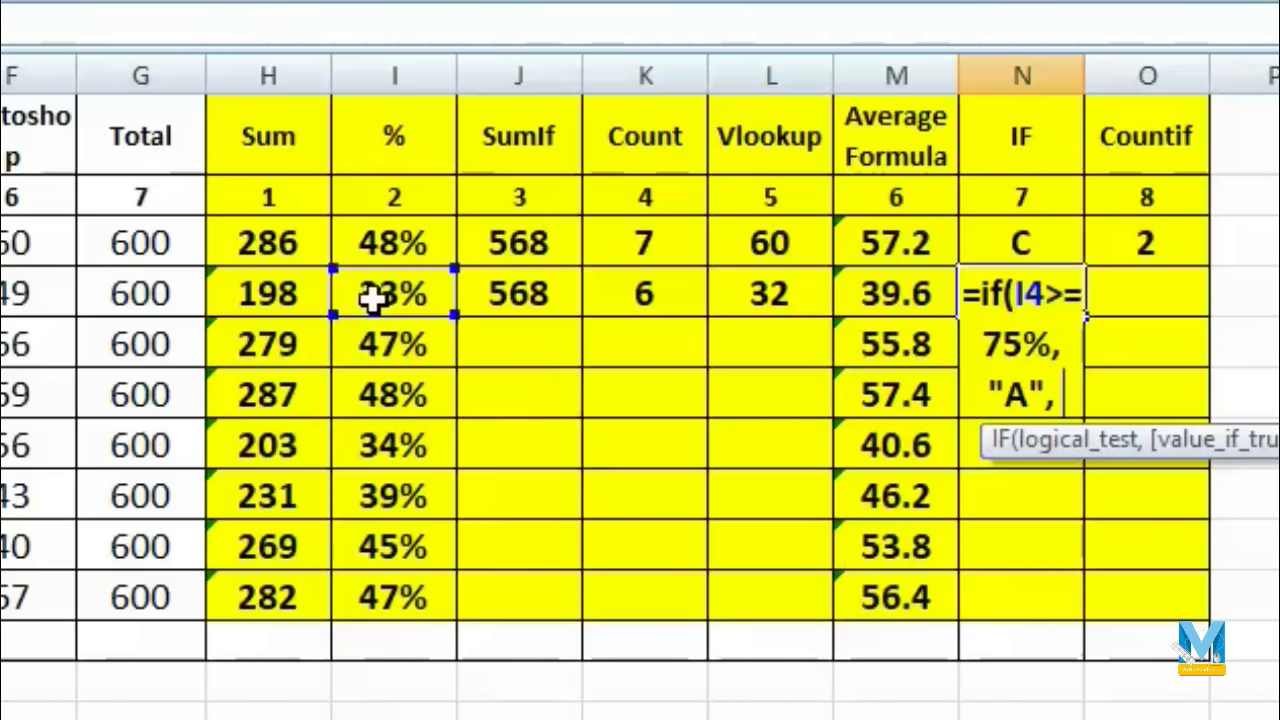
text(if()
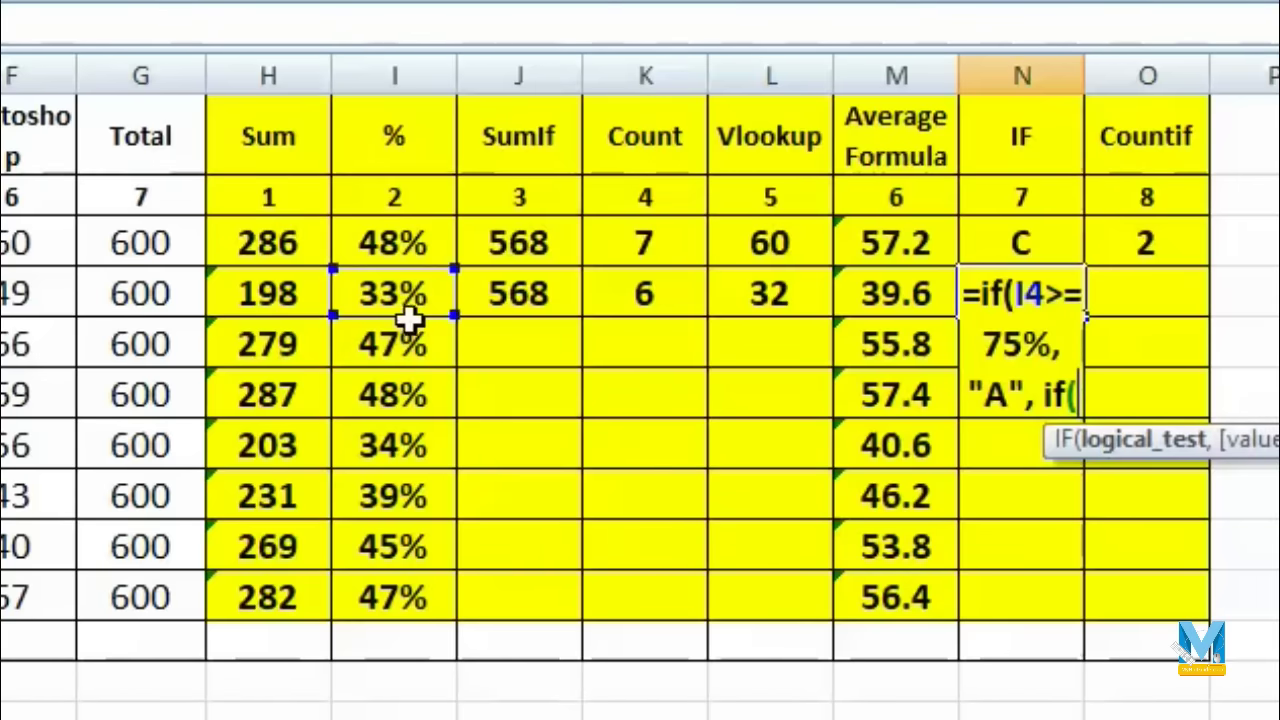
- Complete the nested IF in N4: B from 60%, C from 45%, otherwise D, so it shows D
click(410, 292)
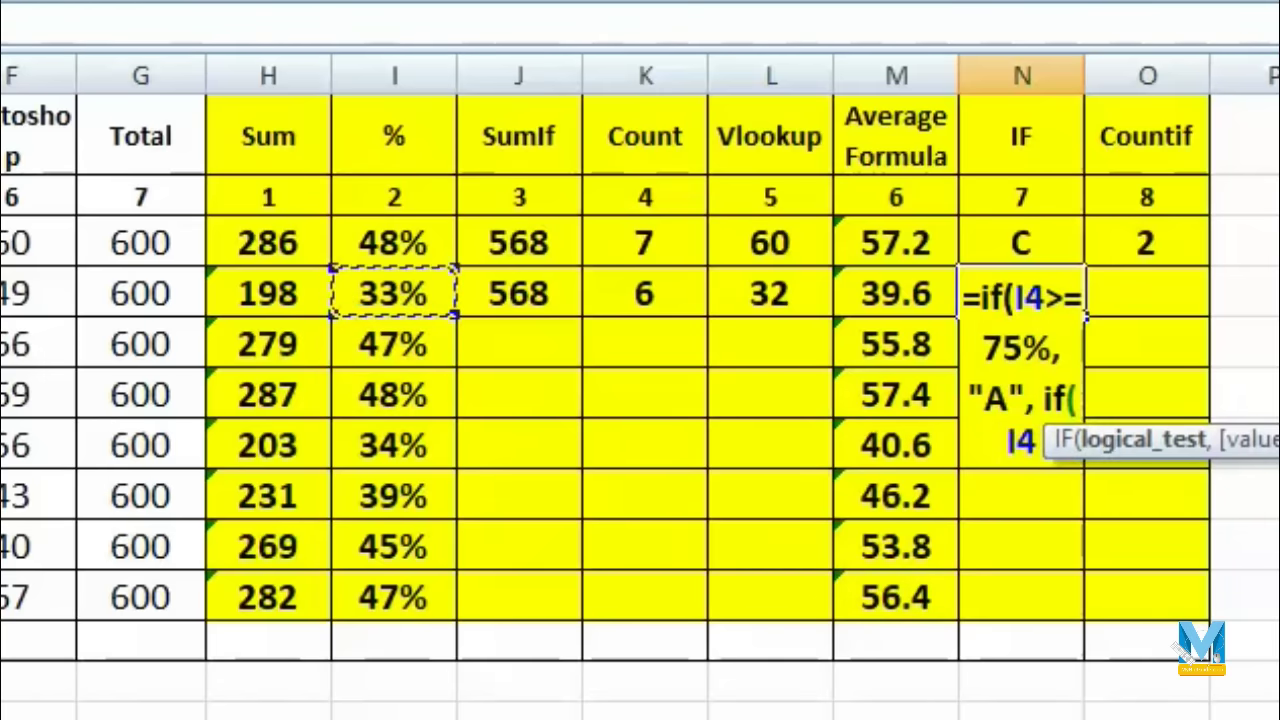
text(>)
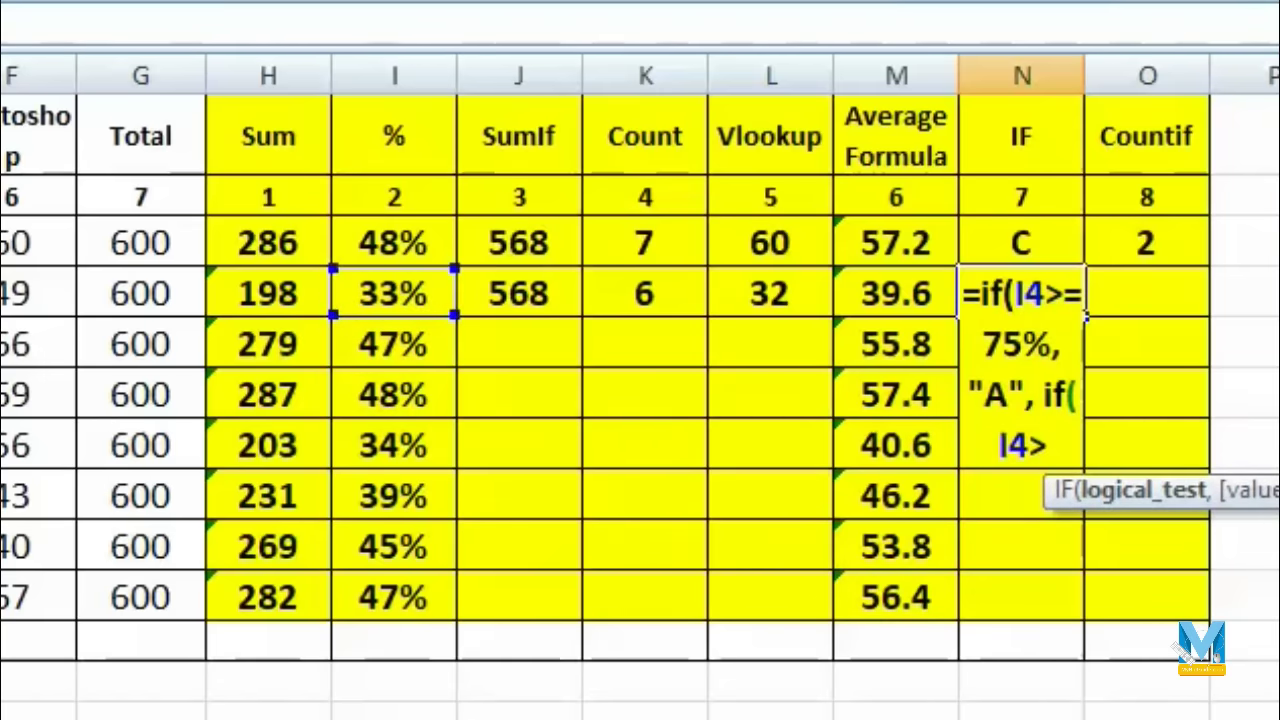
text(=)
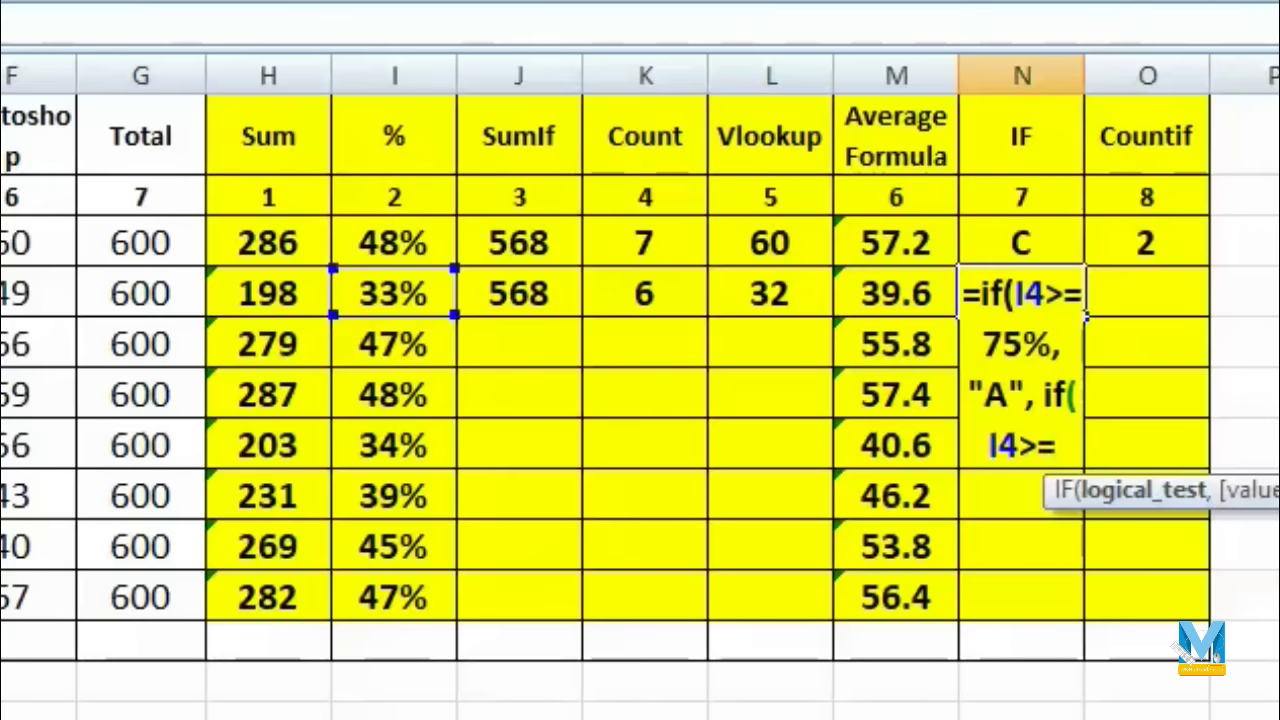
text(60)
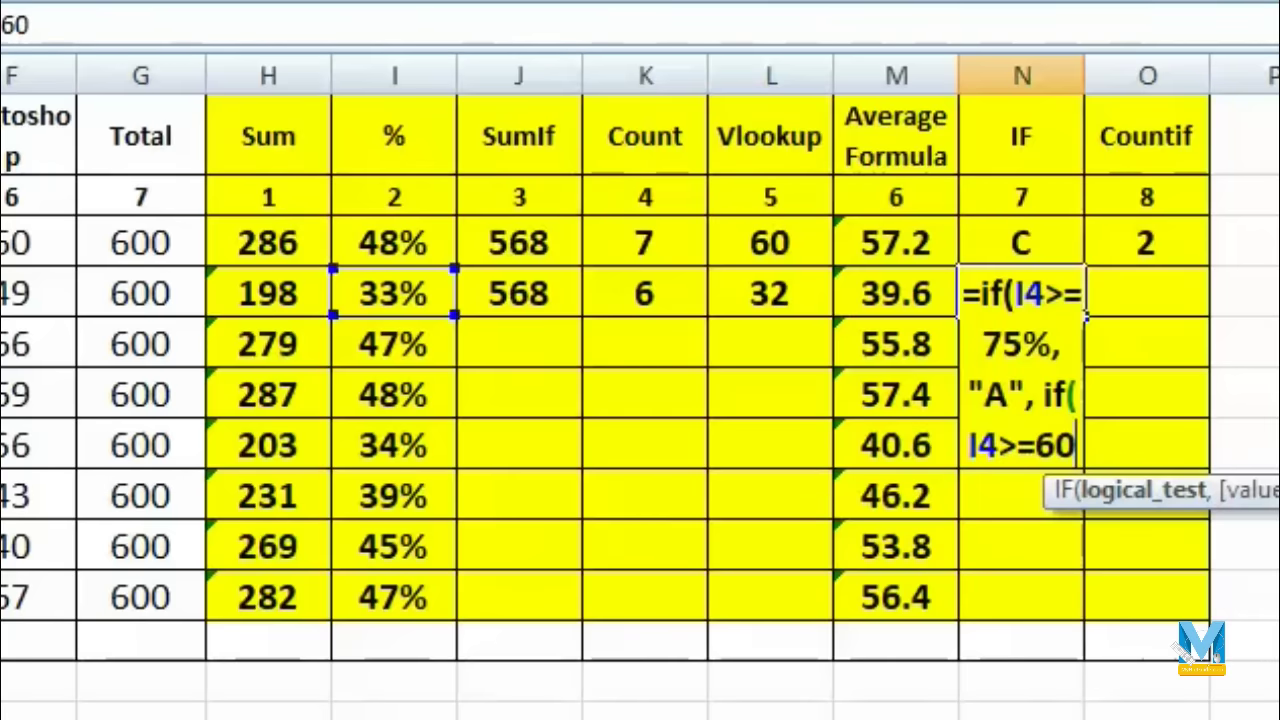
text(%)
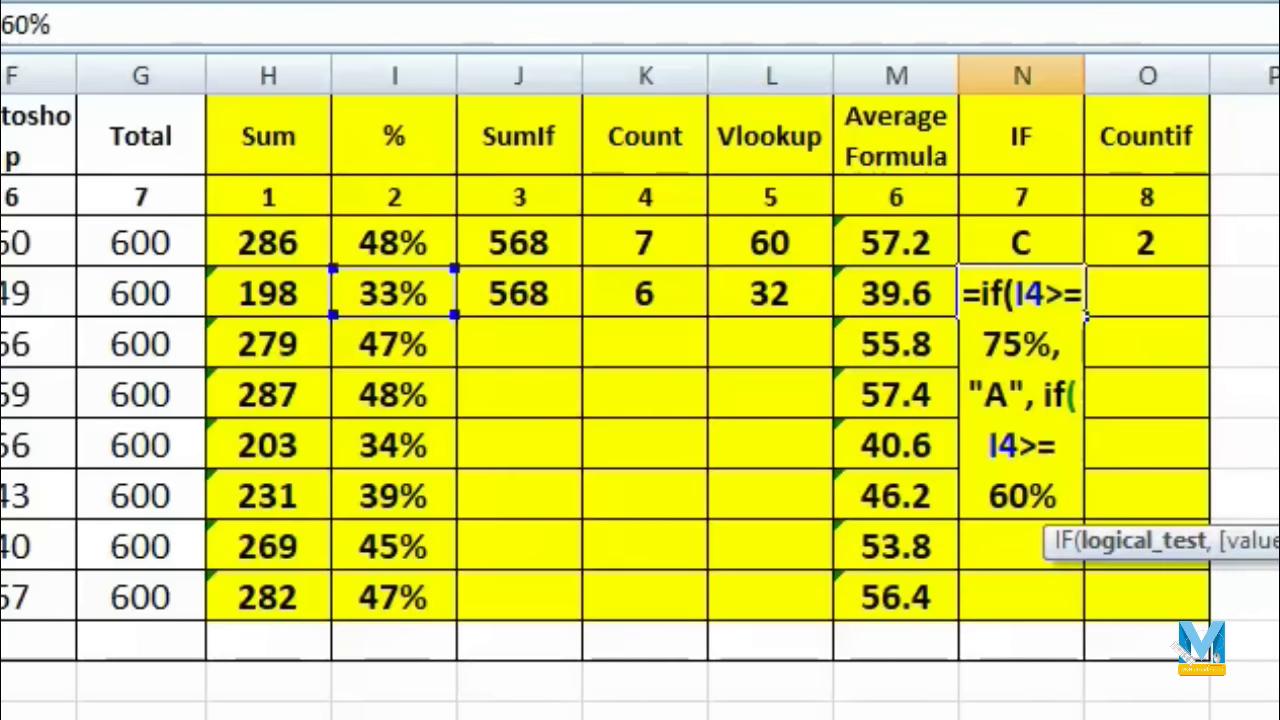
text(, ")
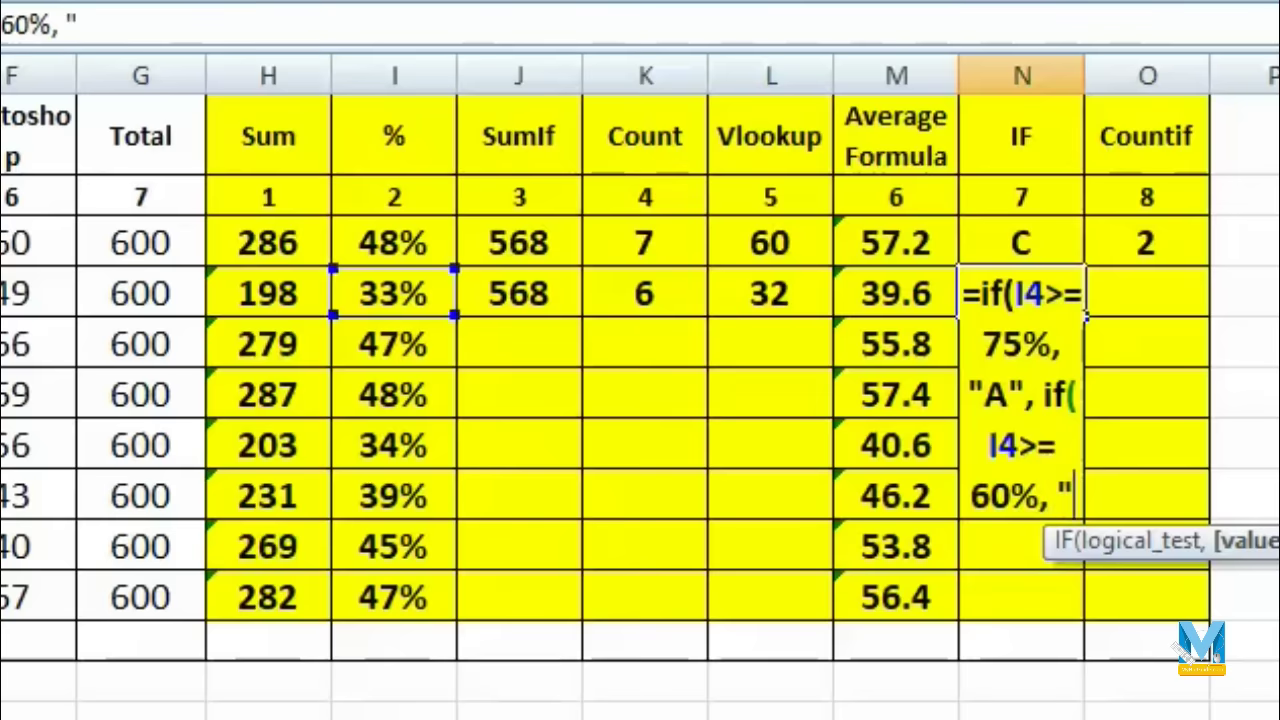
text(B")
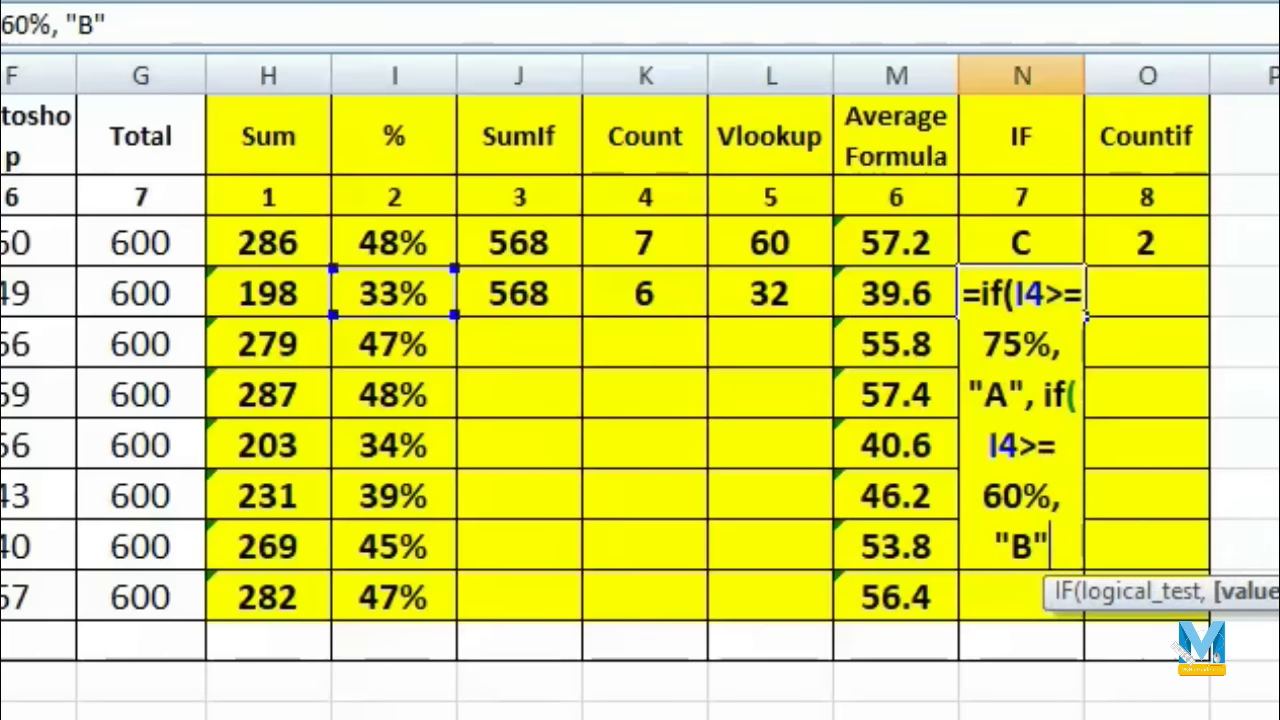
text(,)
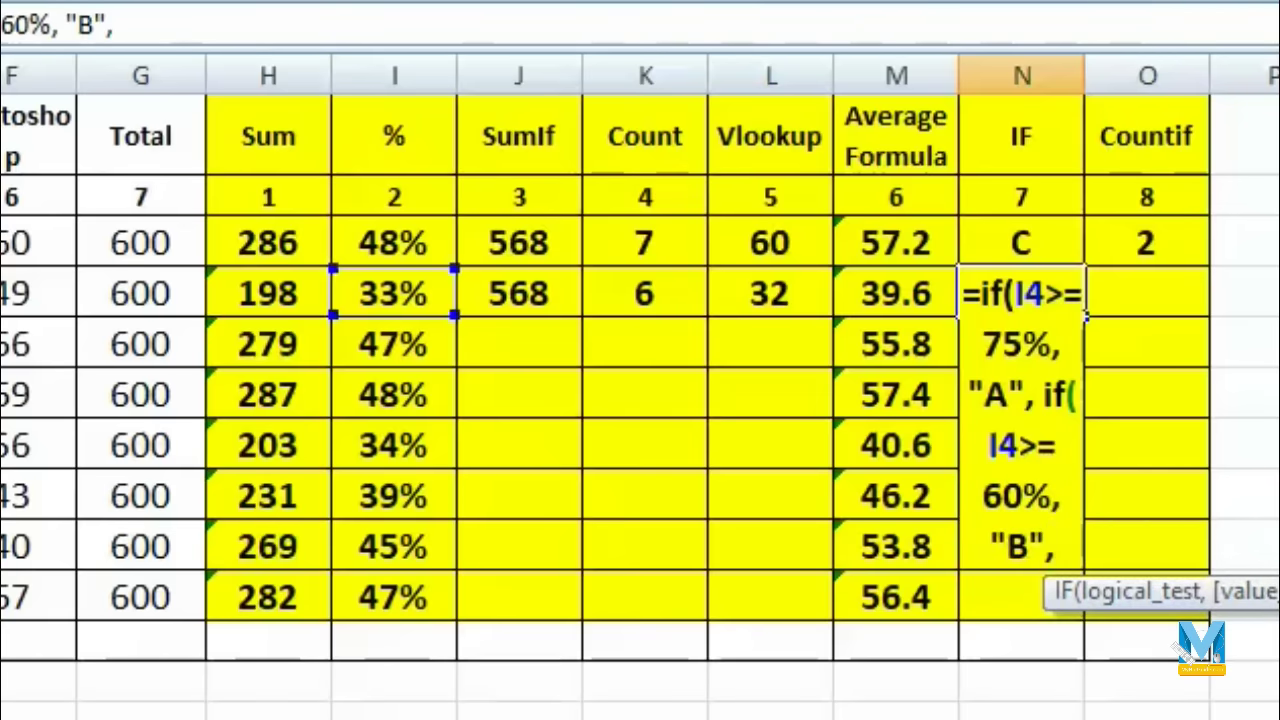
text( i)
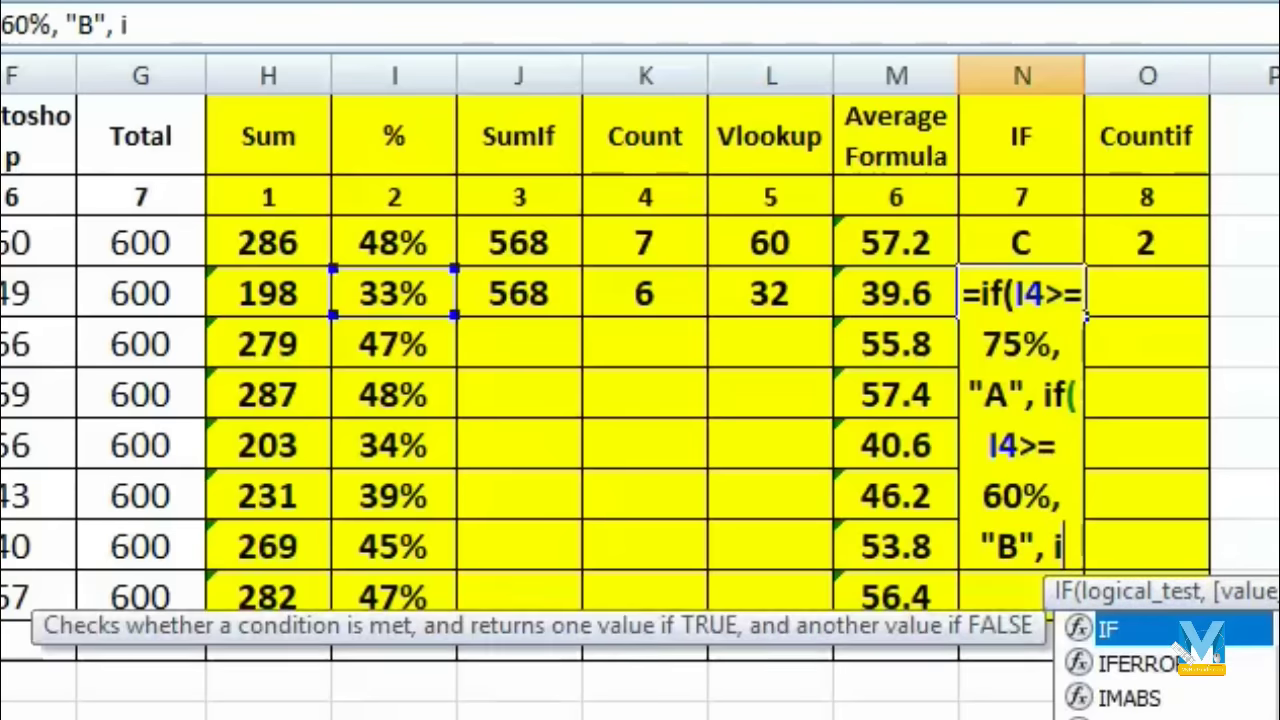
text(f()
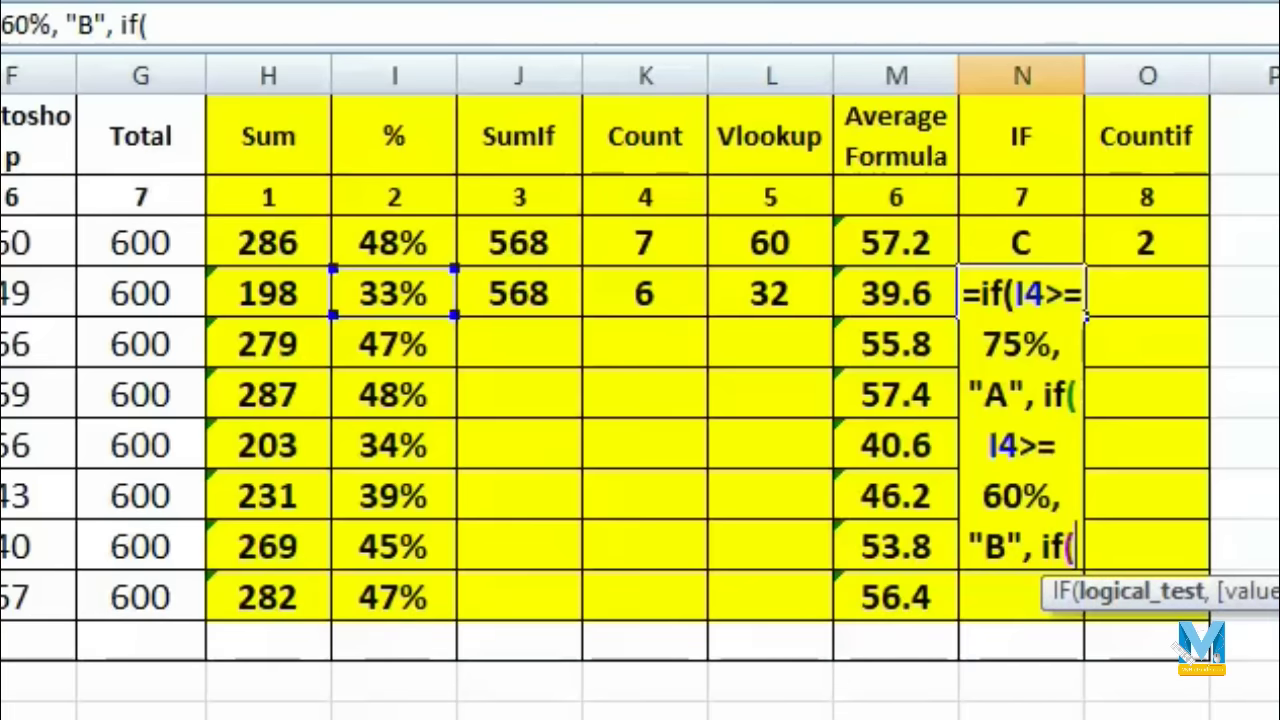
click(400, 292)
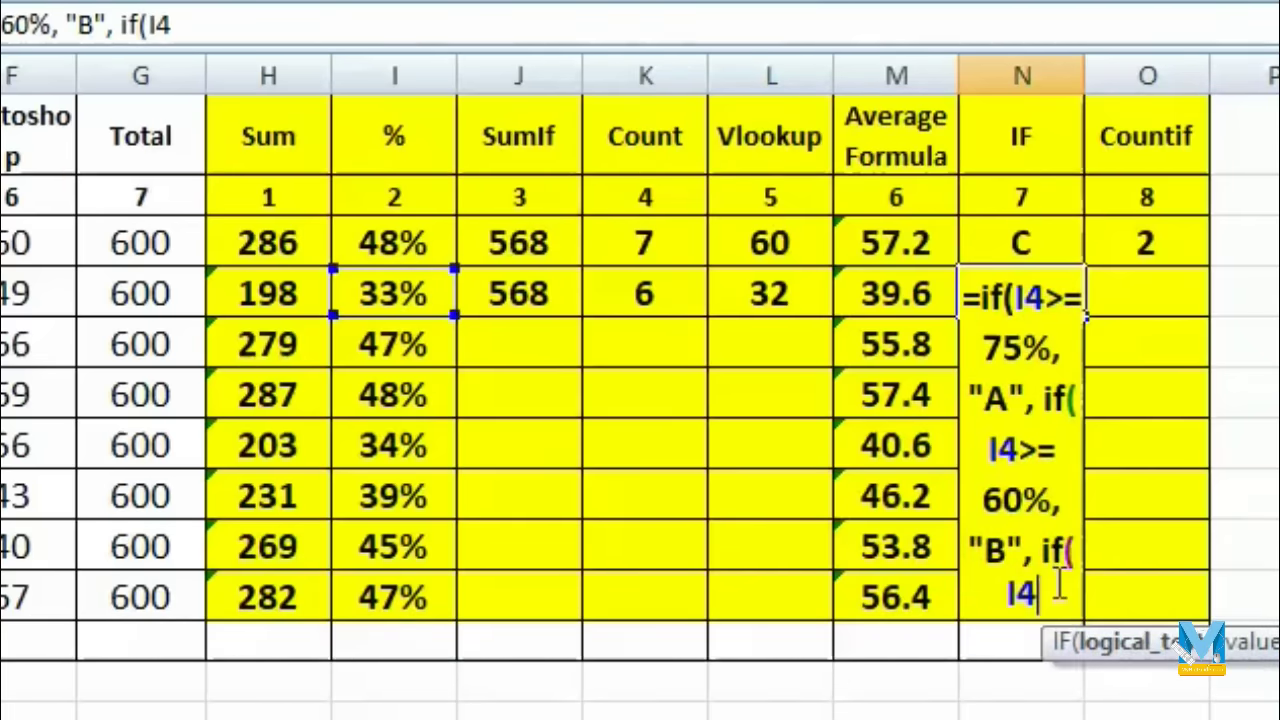
text(>)
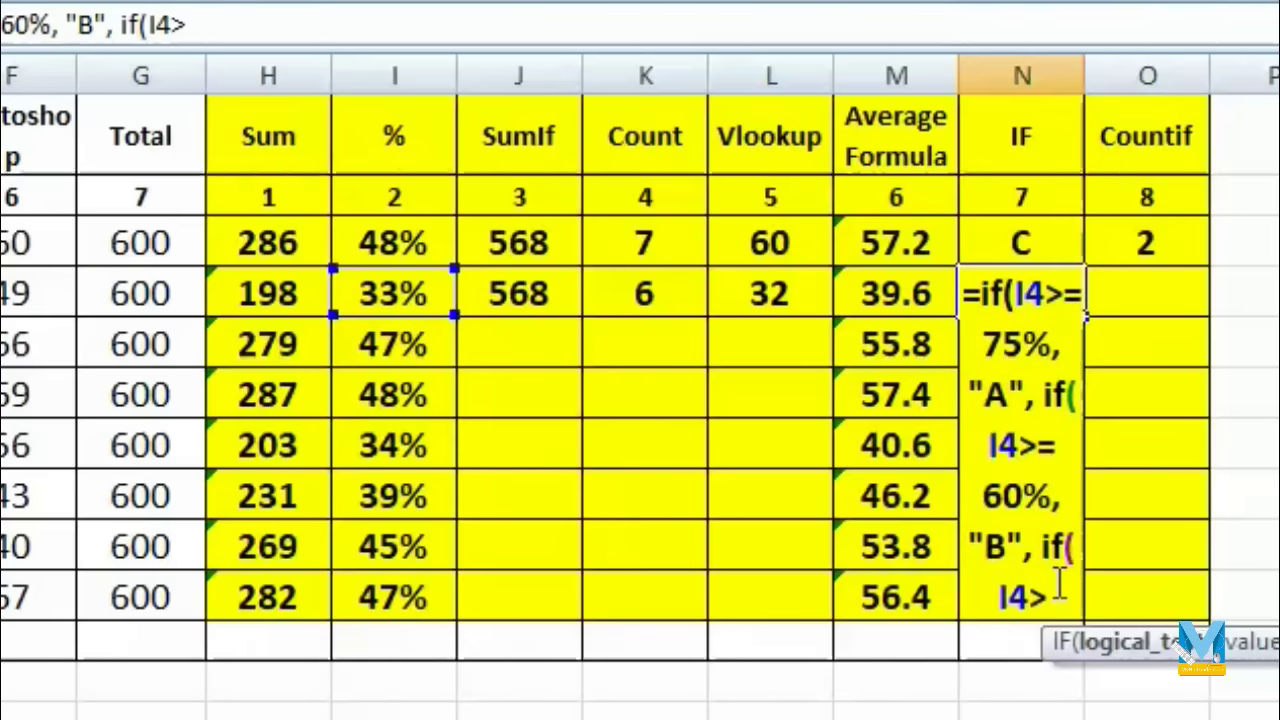
text(=)
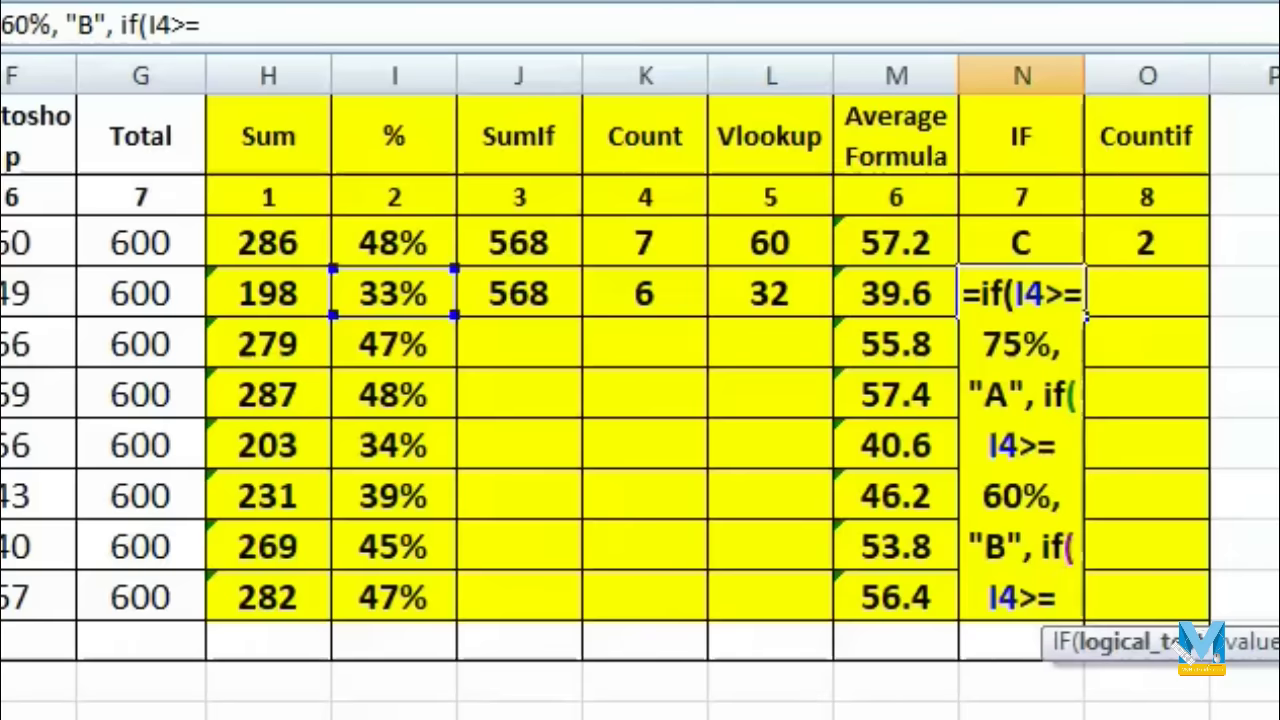
text(45)
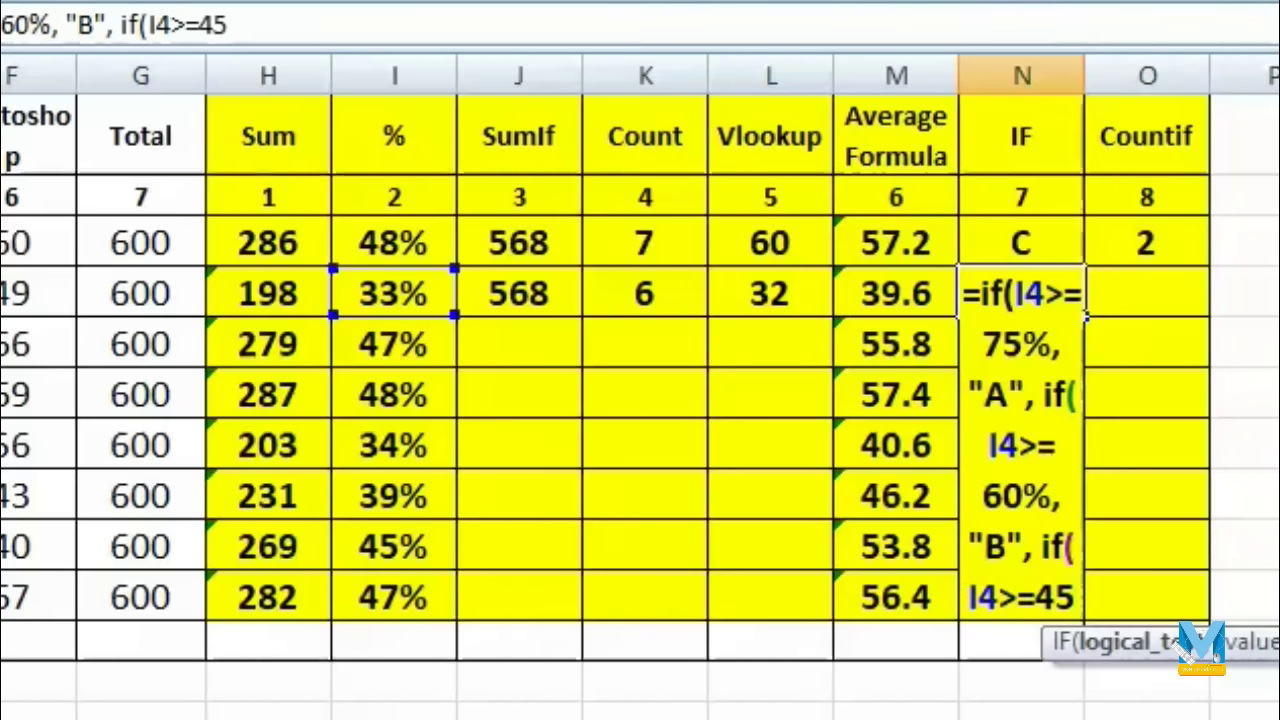
text(%)
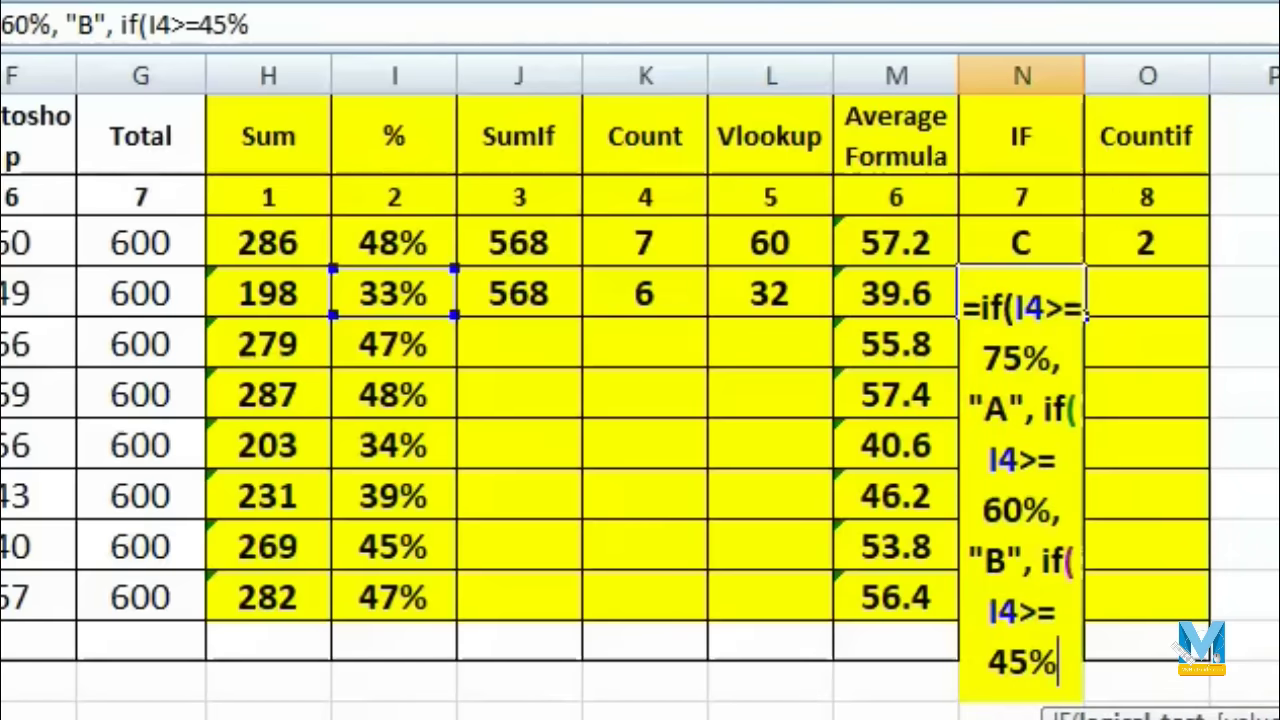
text(,)
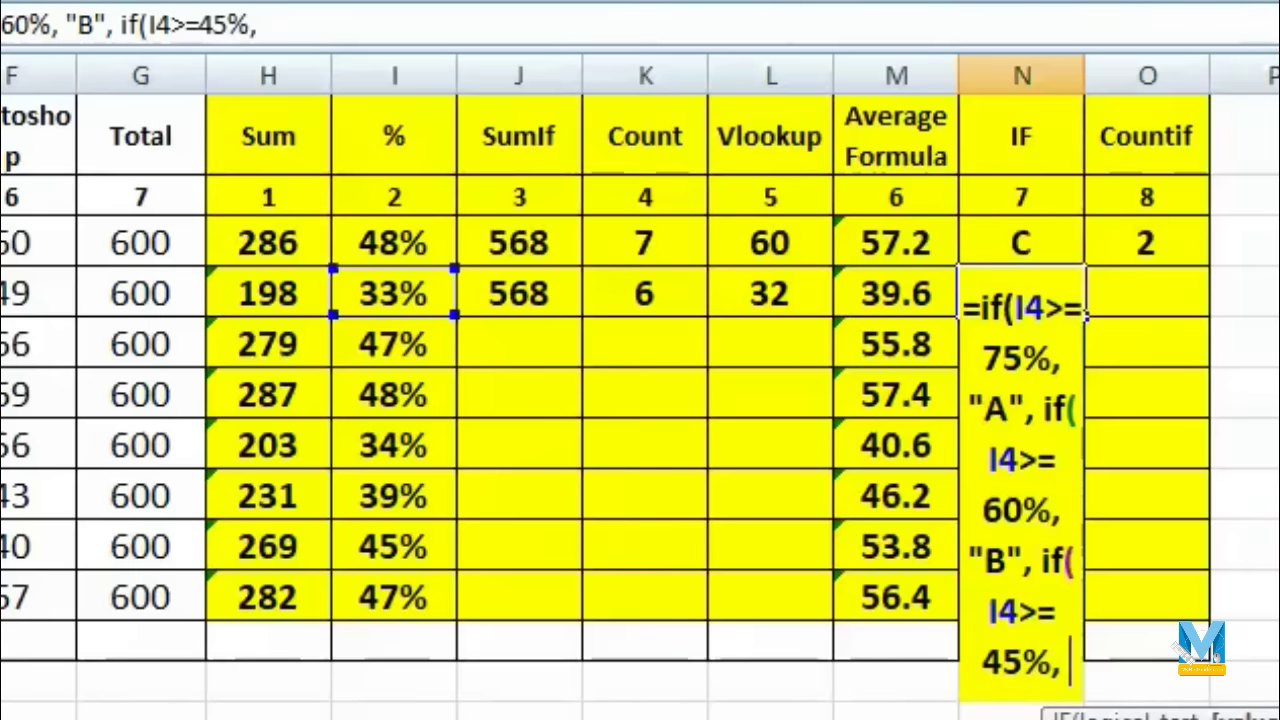
text( ")
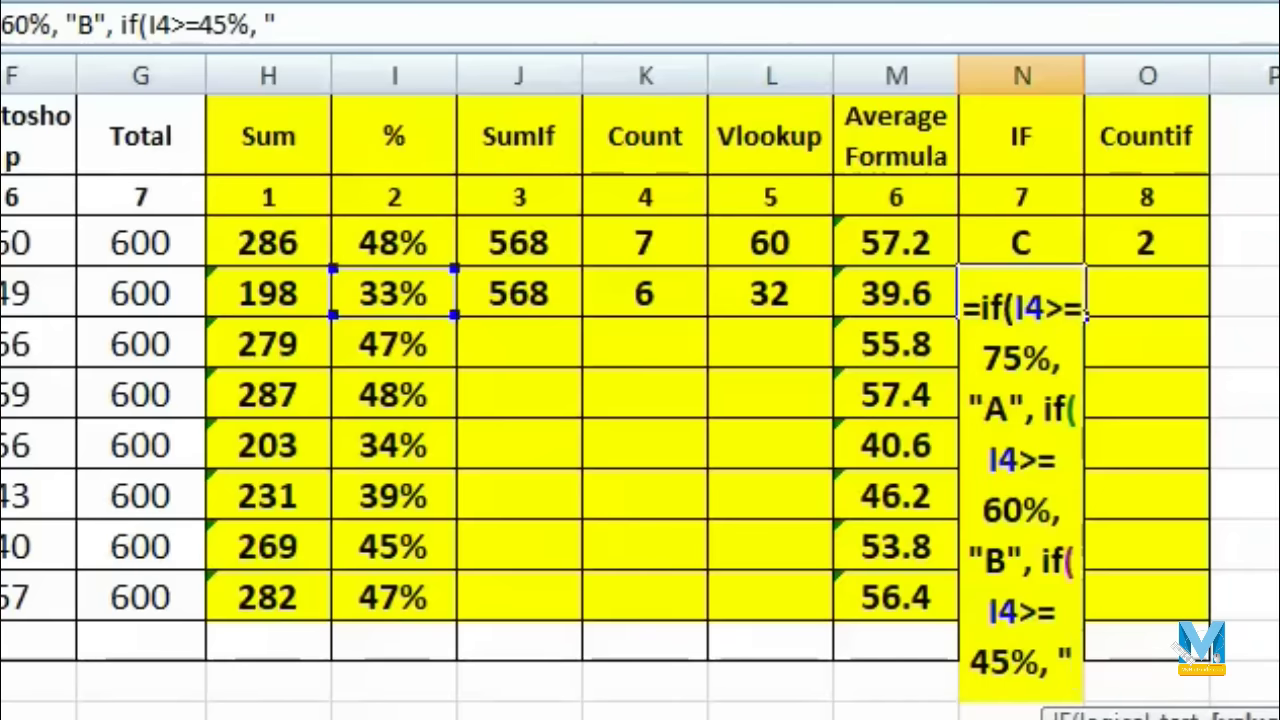
text(C")
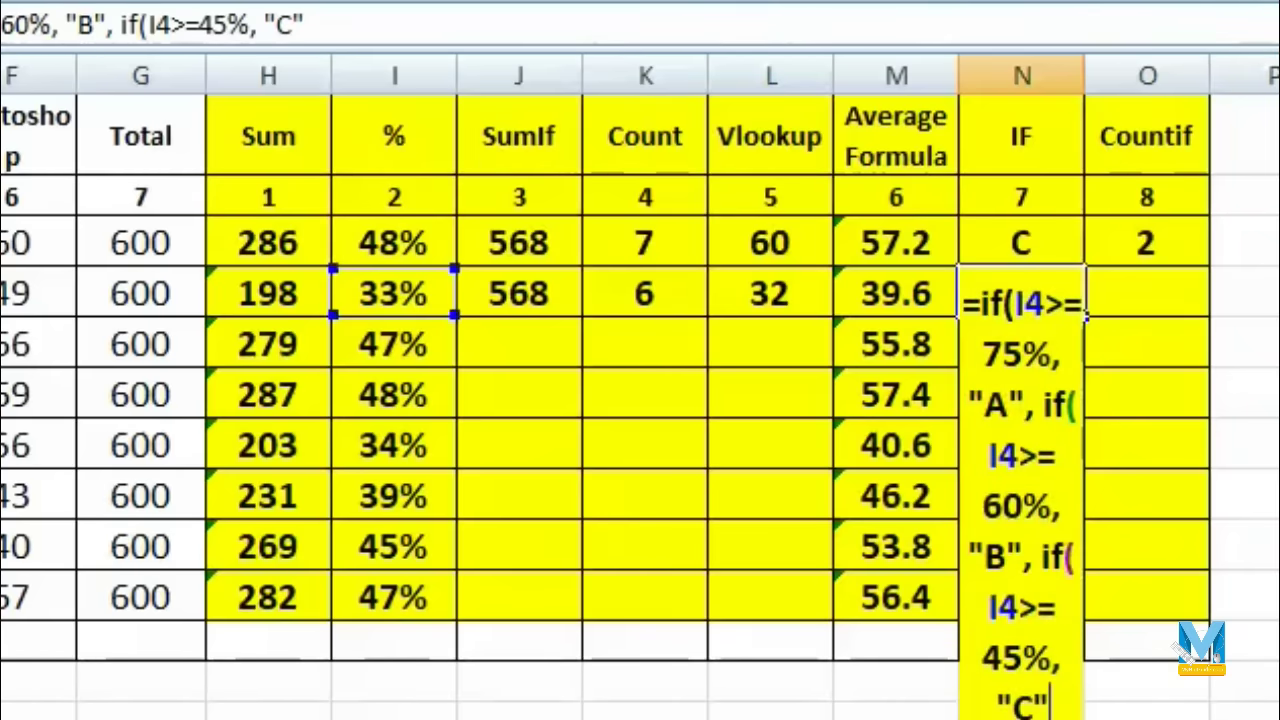
text(,)
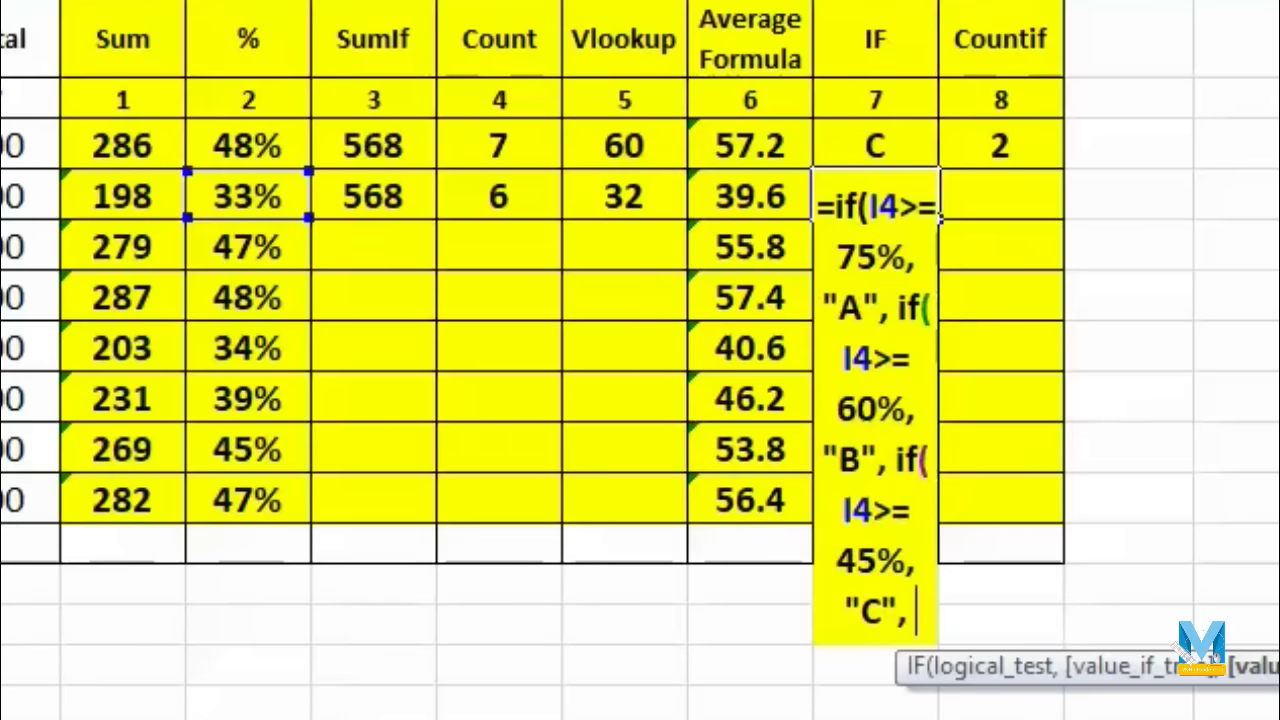
text("D")
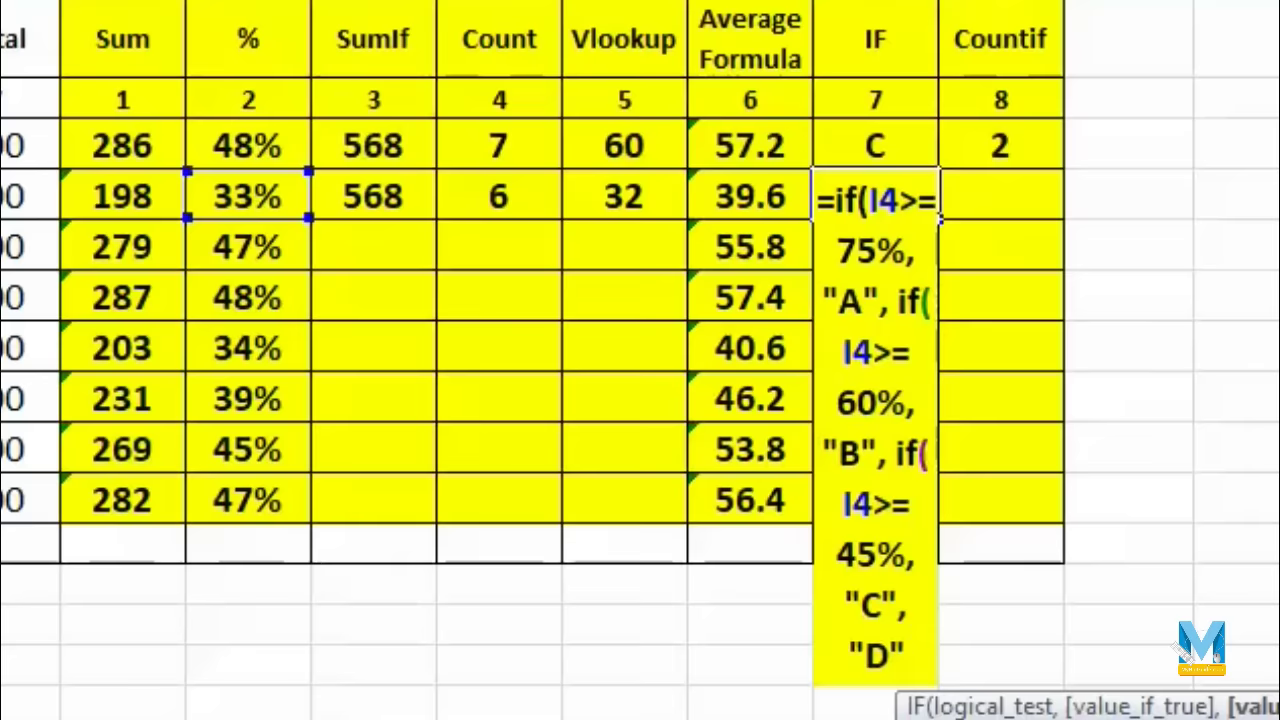
text())))
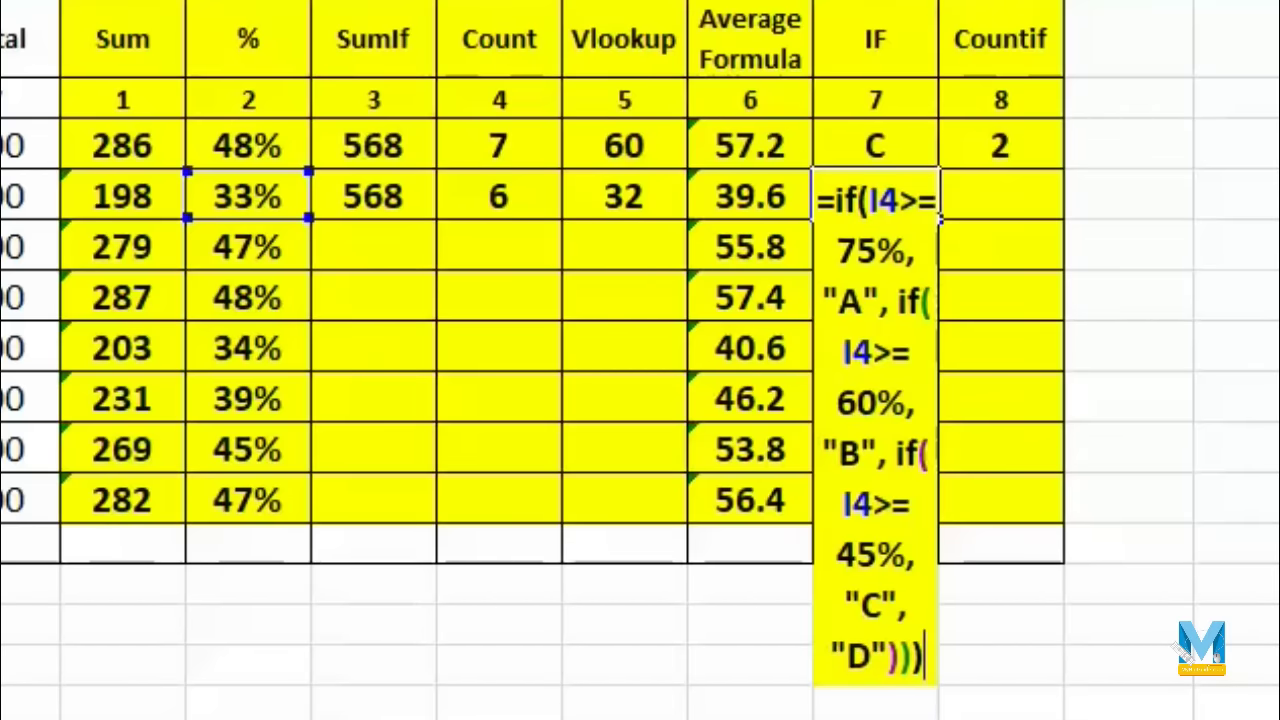
key(Return)
key(Up)
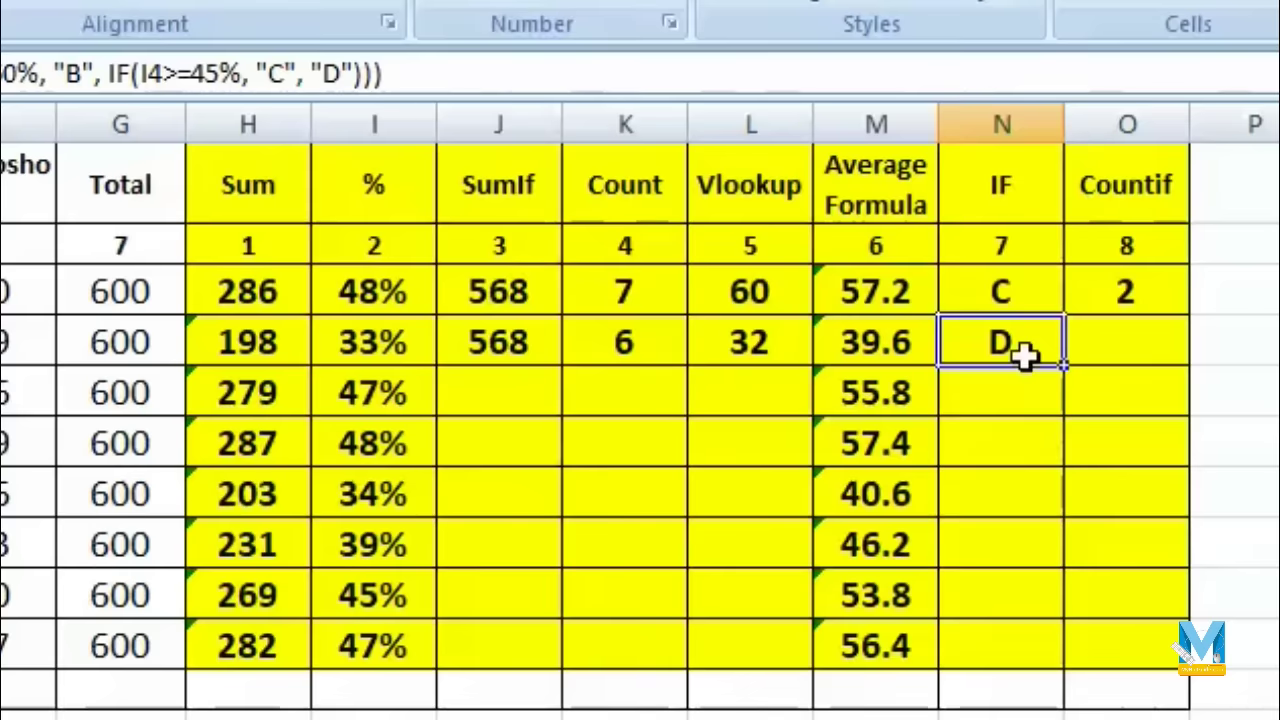
click(420, 349)
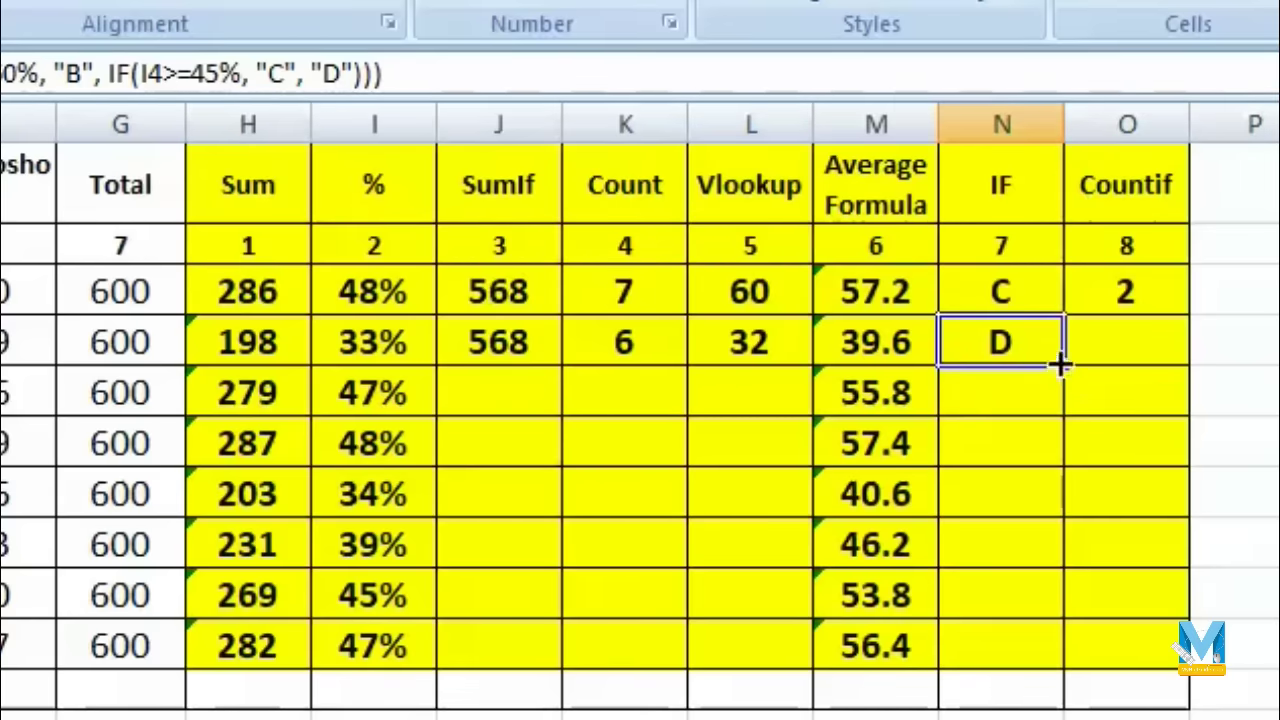
drag(1063, 366, 1063, 657)
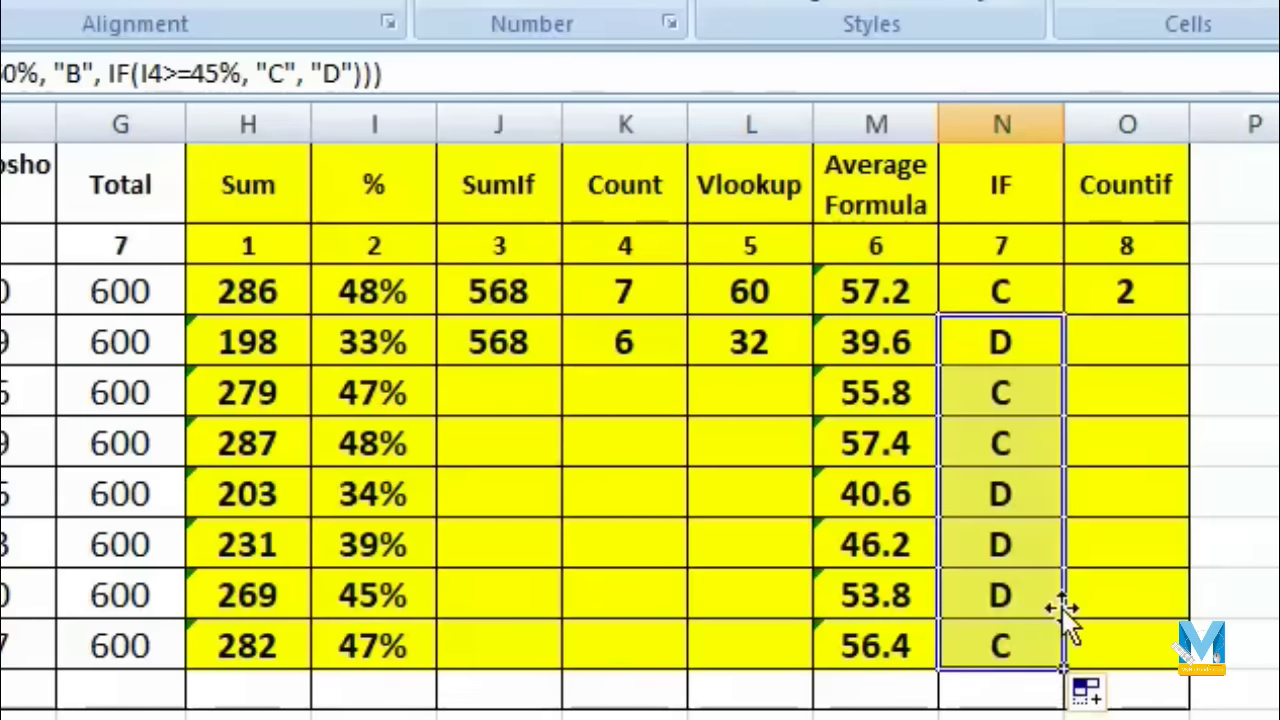
click(1020, 388)
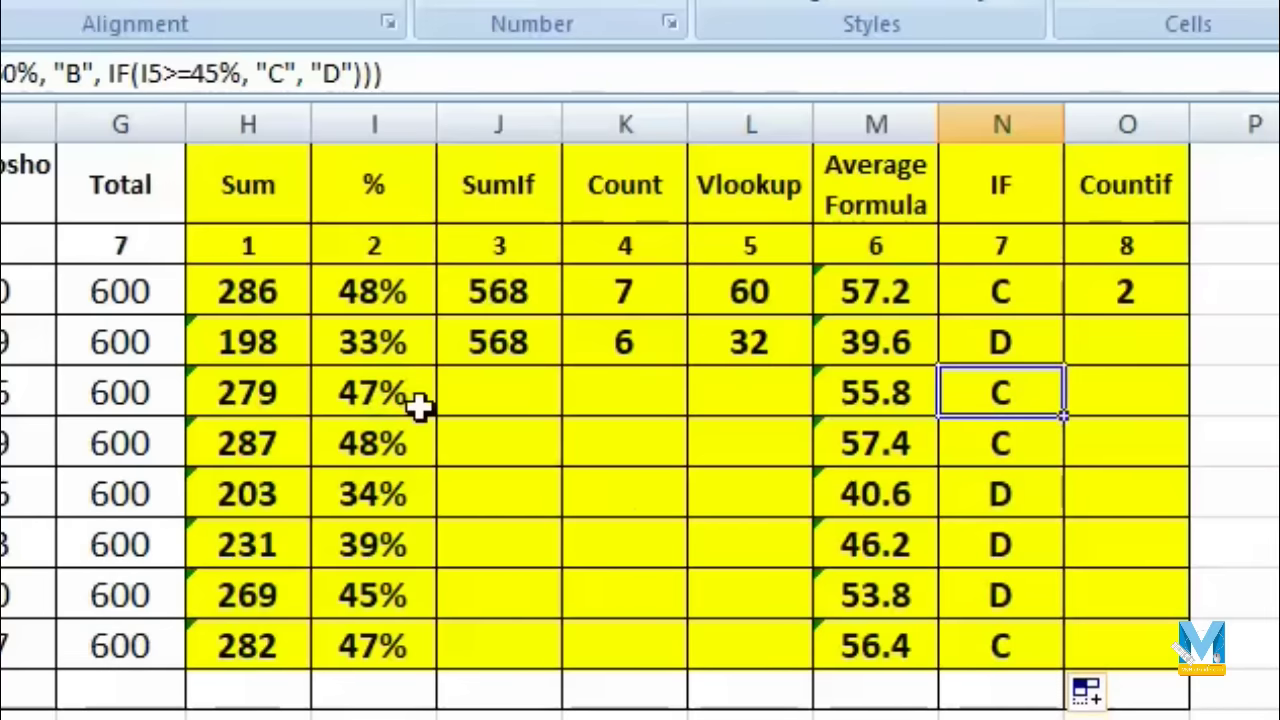
click(1022, 457)
click(405, 487)
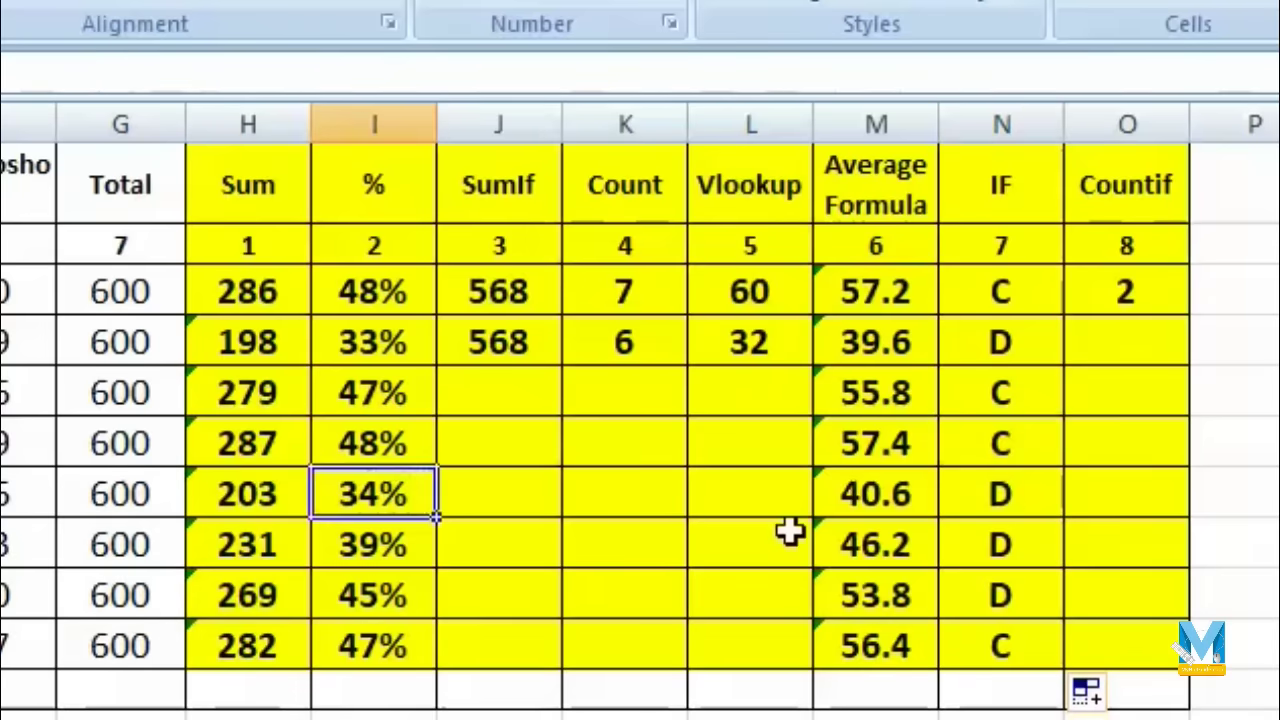
click(1003, 494)
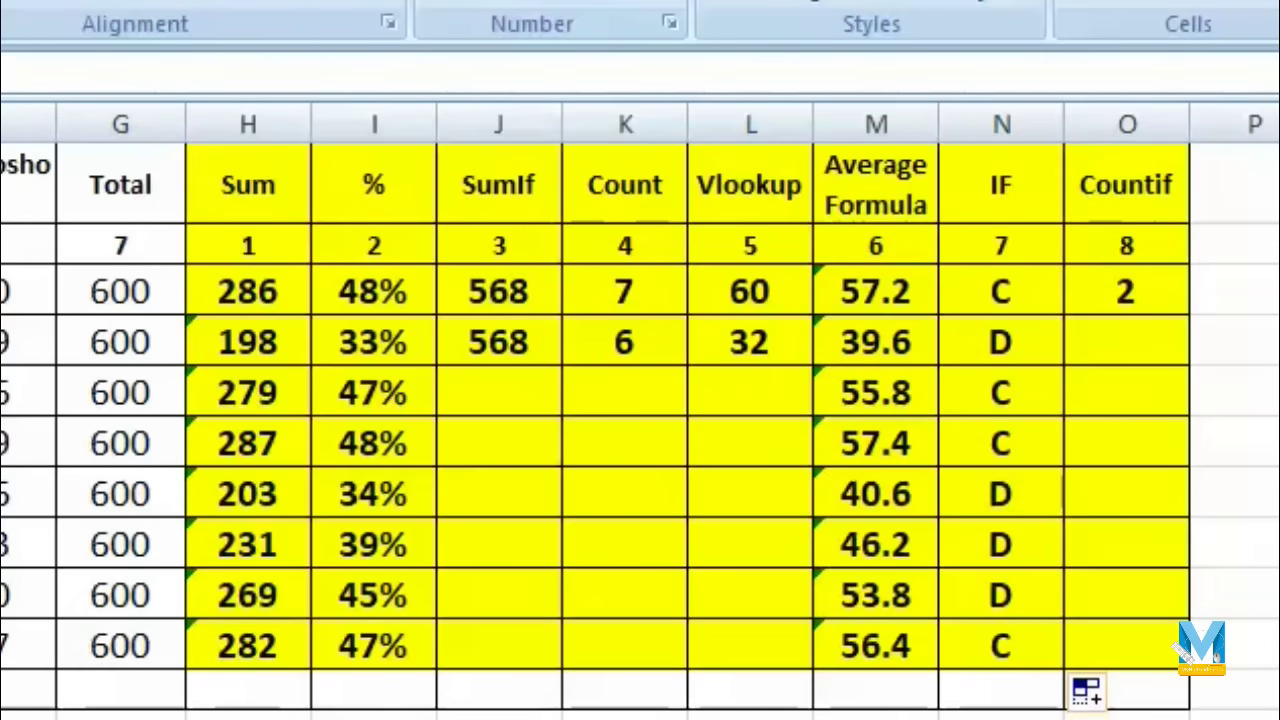
- Commit the raised marks and confirm totals 424 and 500 now grade B (71%) and A
click(373, 595)
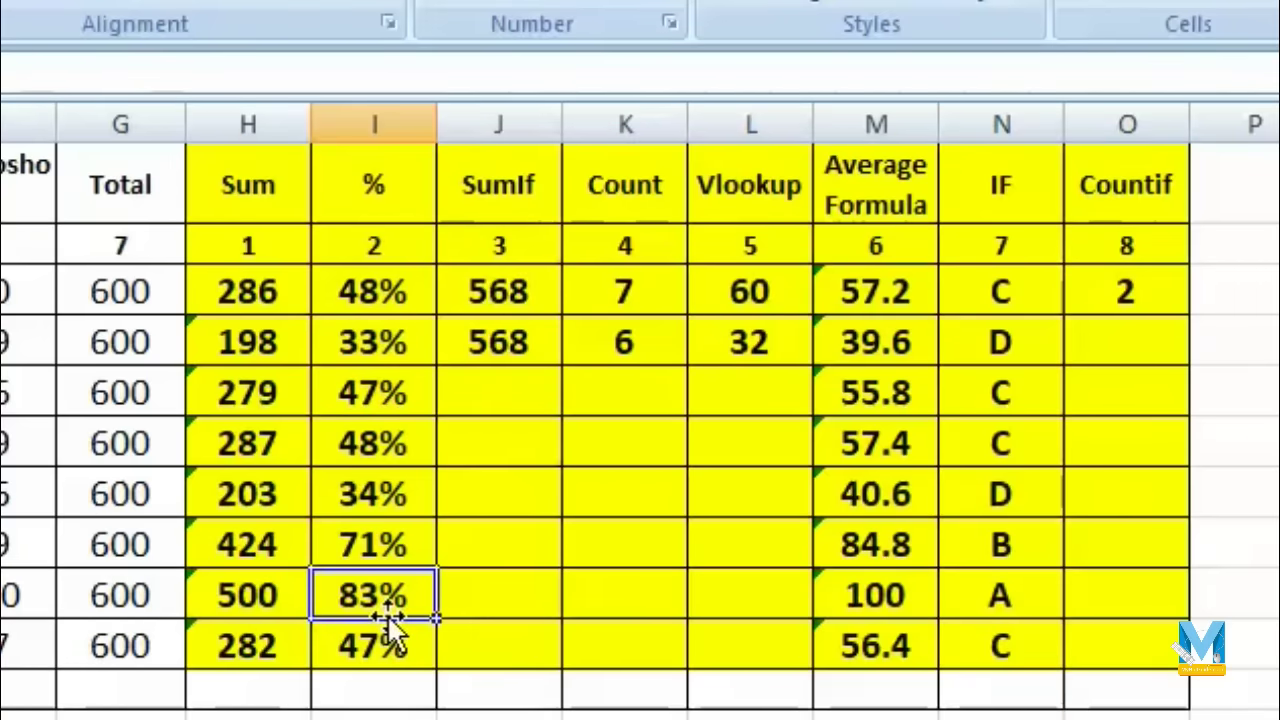
click(1044, 602)
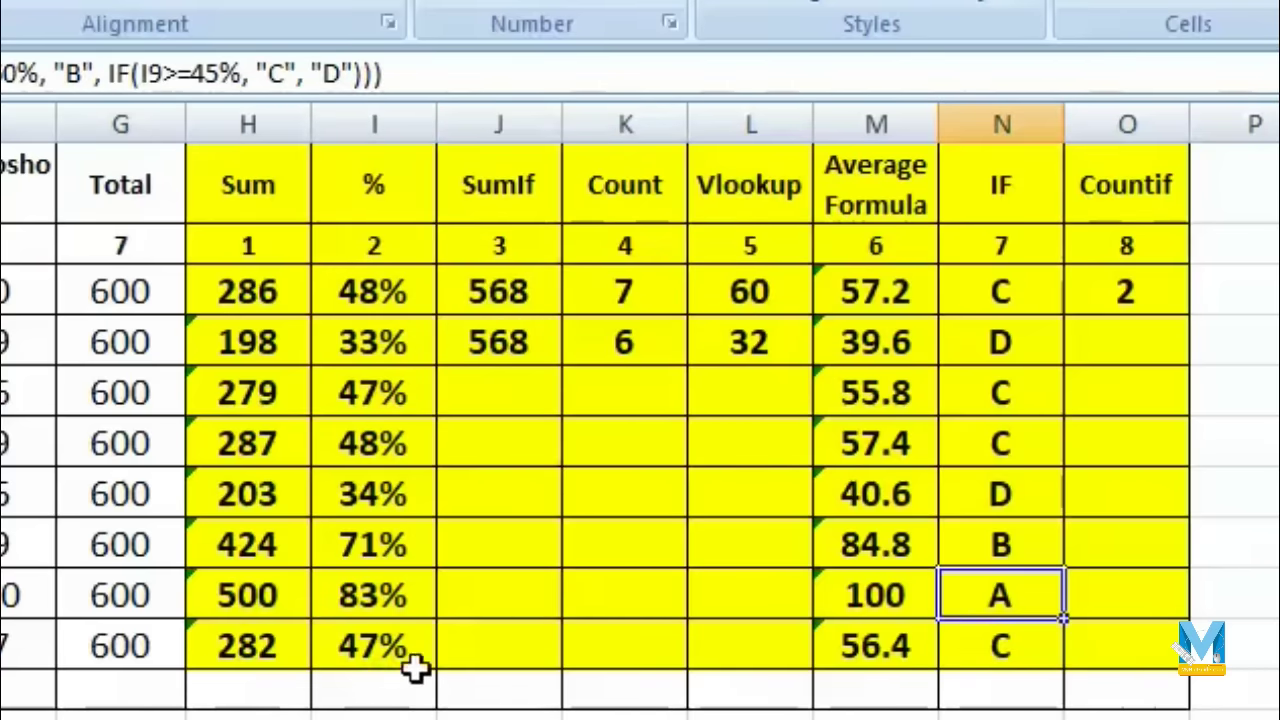
click(377, 545)
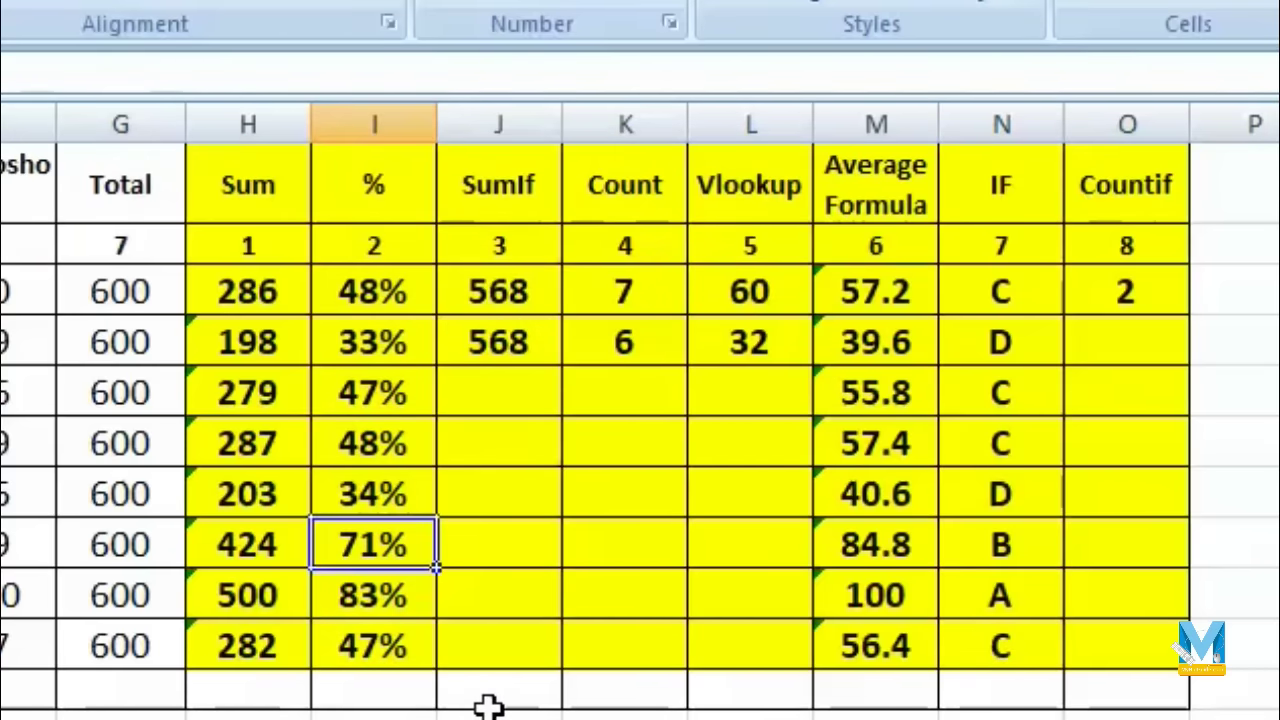
click(968, 543)
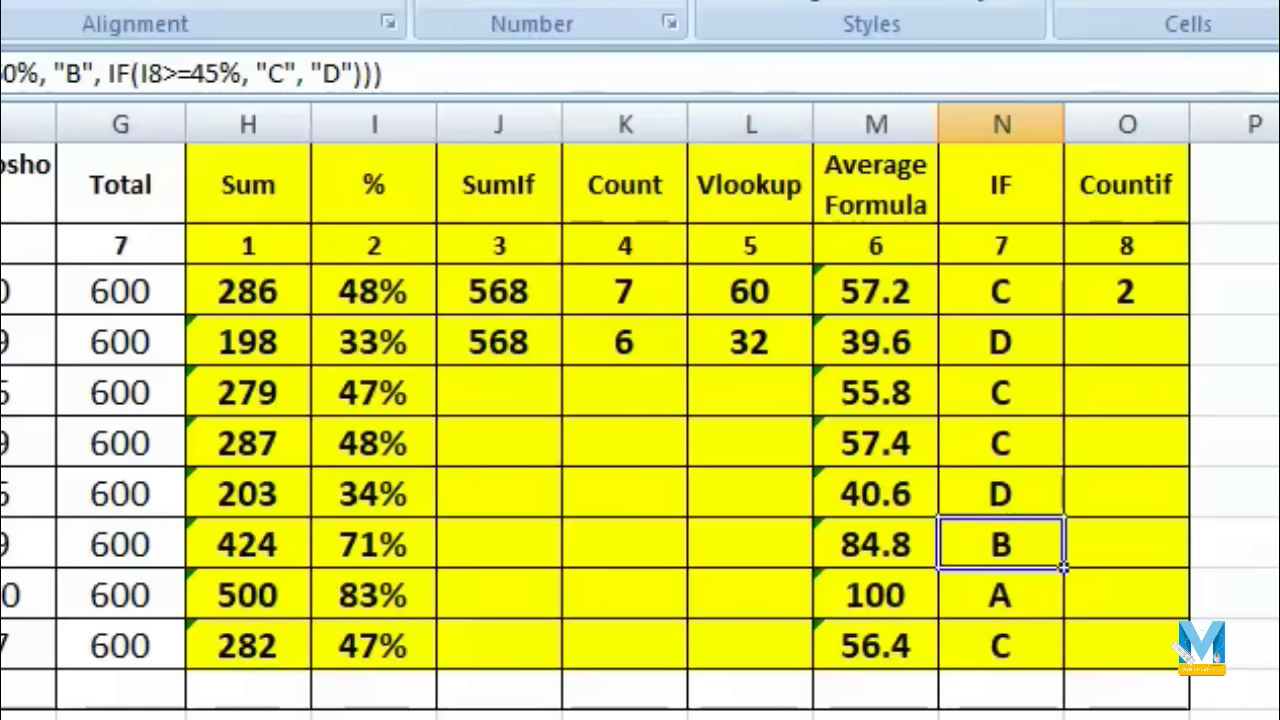
click(1126, 342)
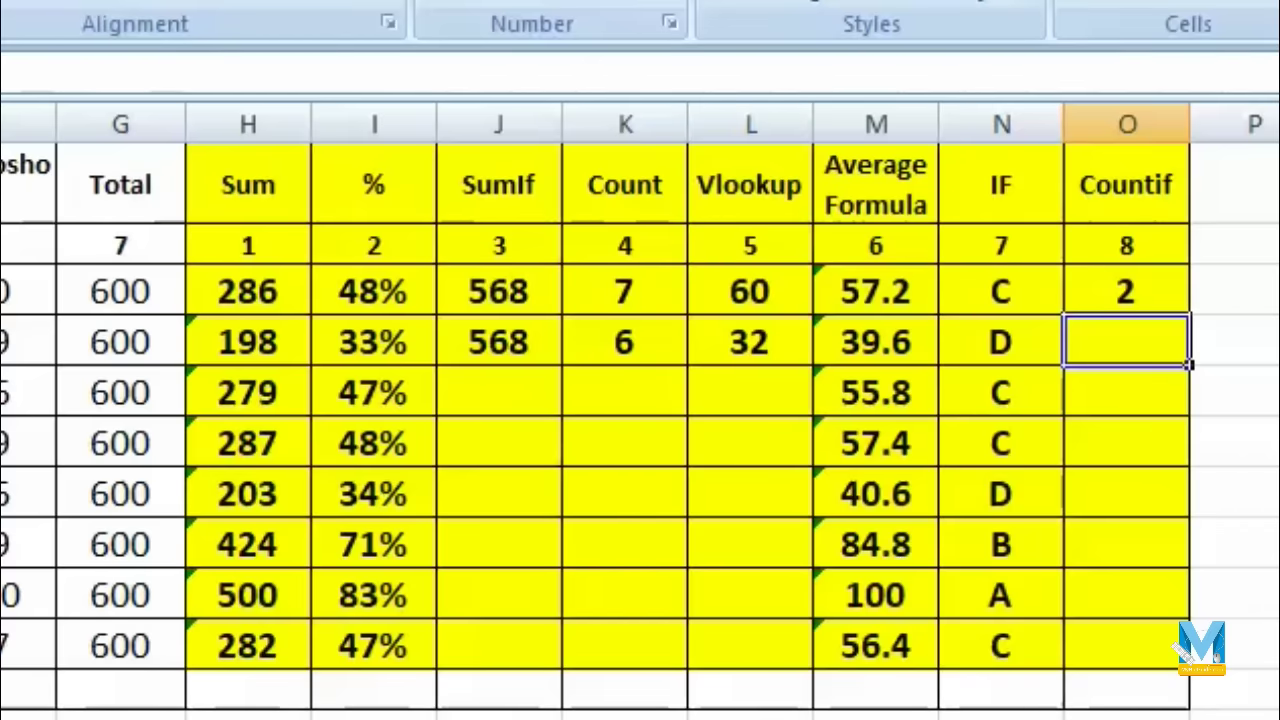
- Enter =COUNTIF(B3:G10, "70") in O4 to count marks of 70
text(=)
text(c)
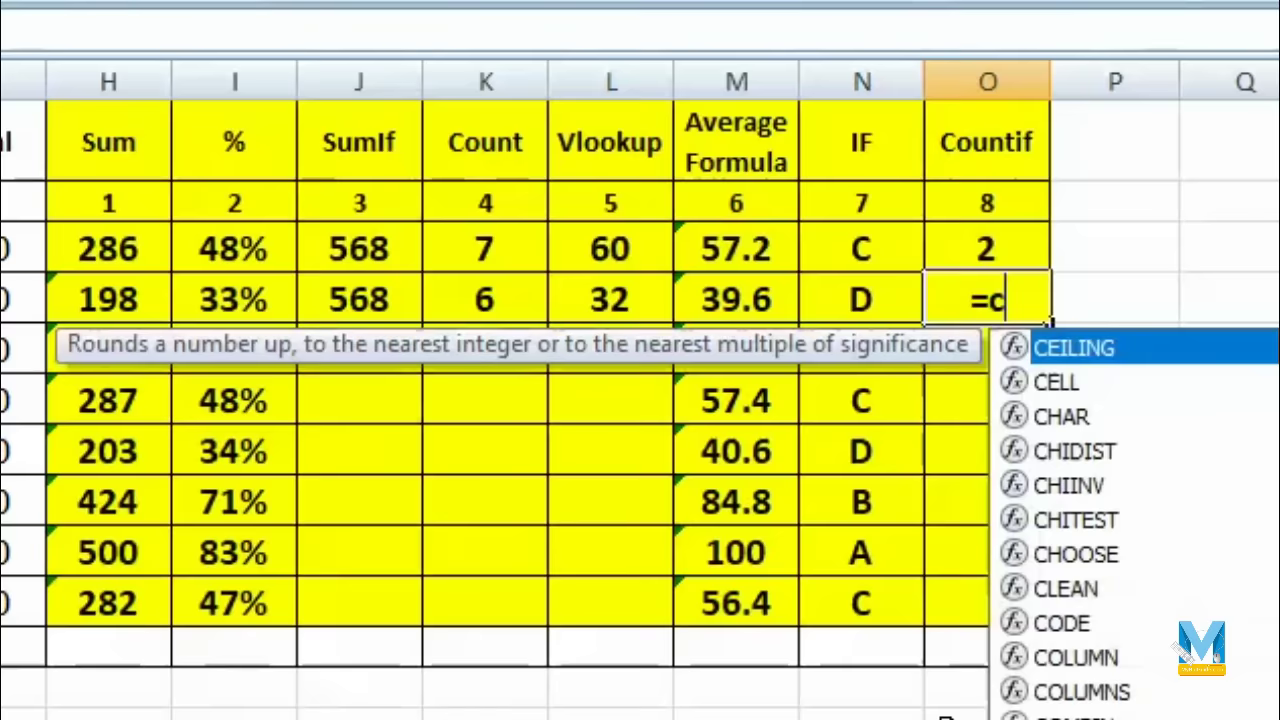
text(ount)
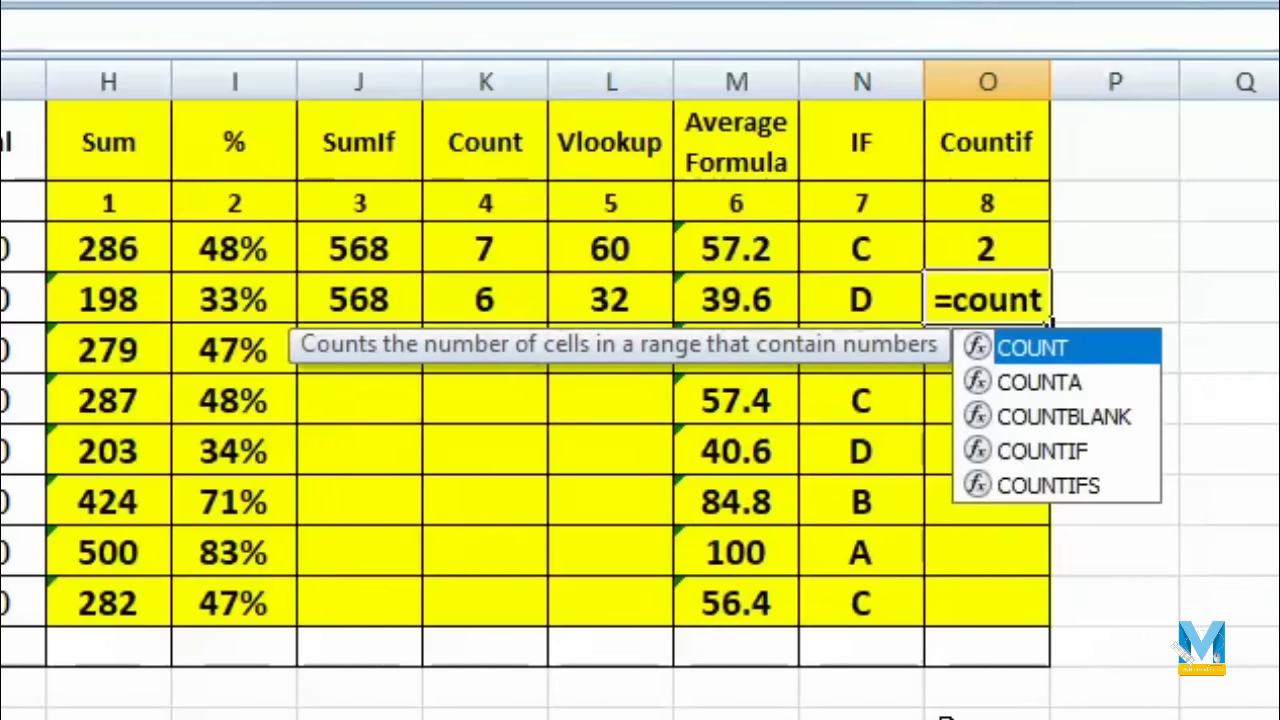
text(if()
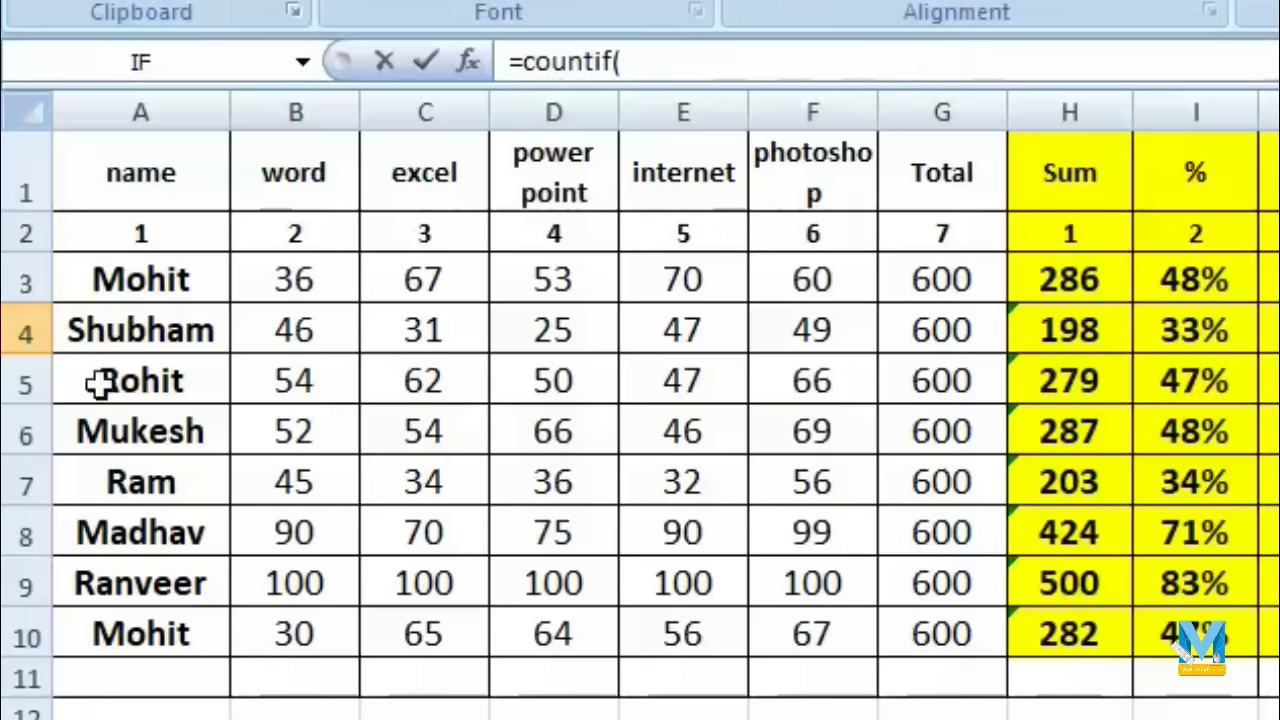
drag(289, 274, 928, 628)
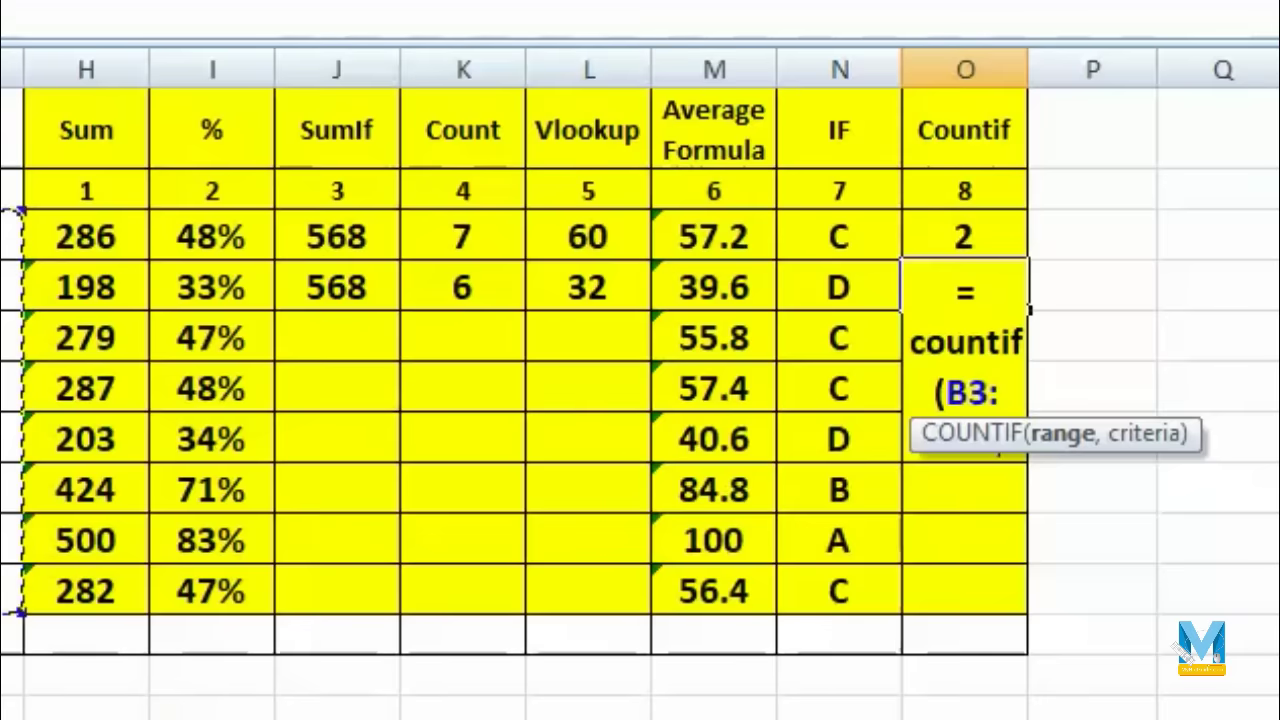
text(:G10,)
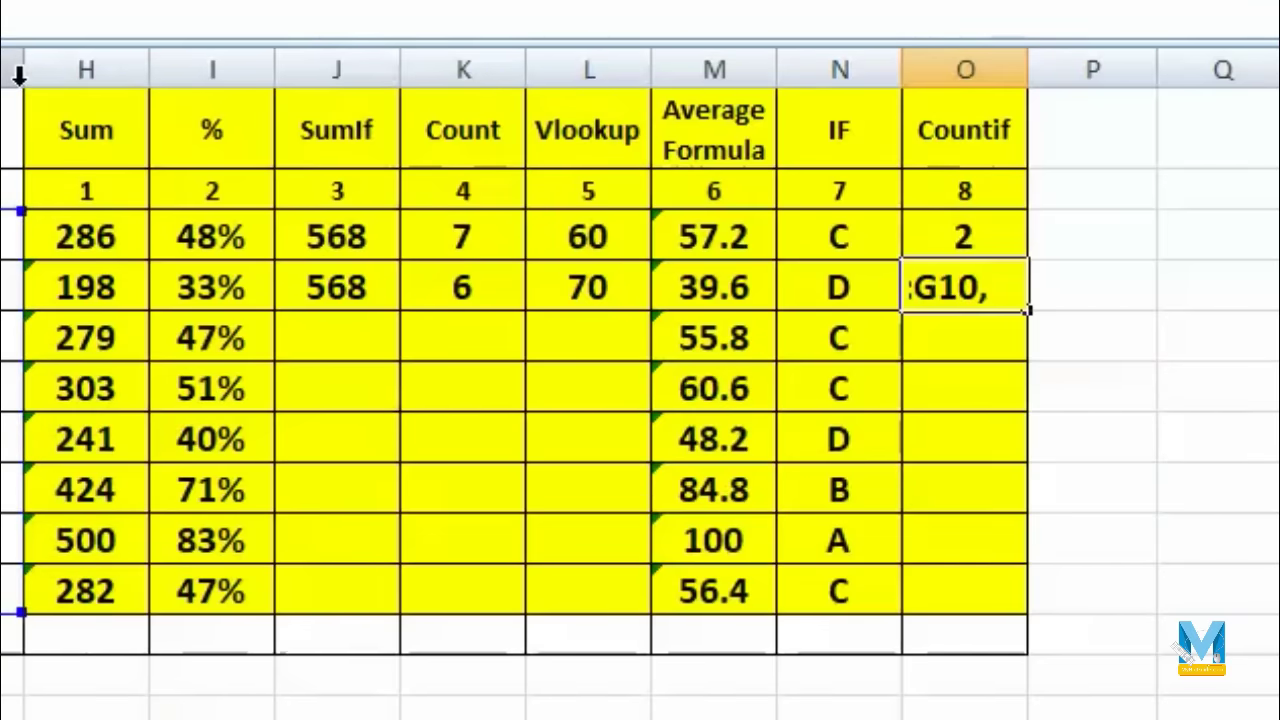
text( "70)
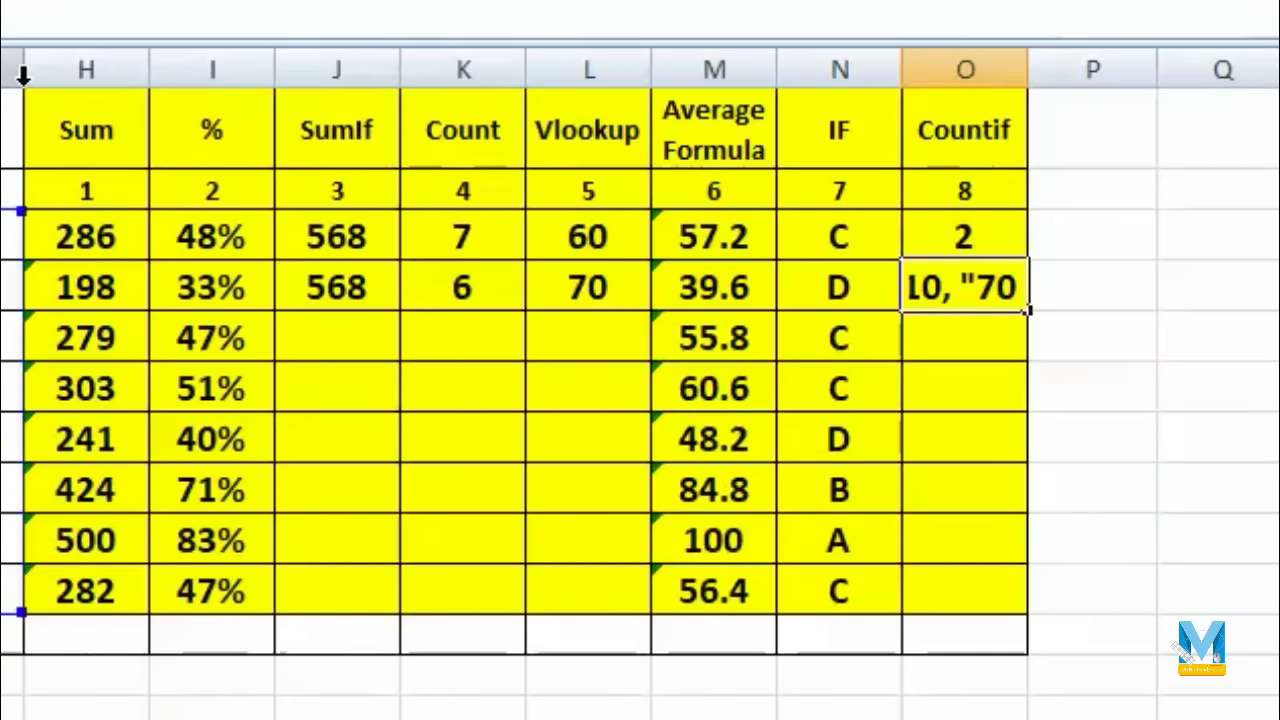
text(")
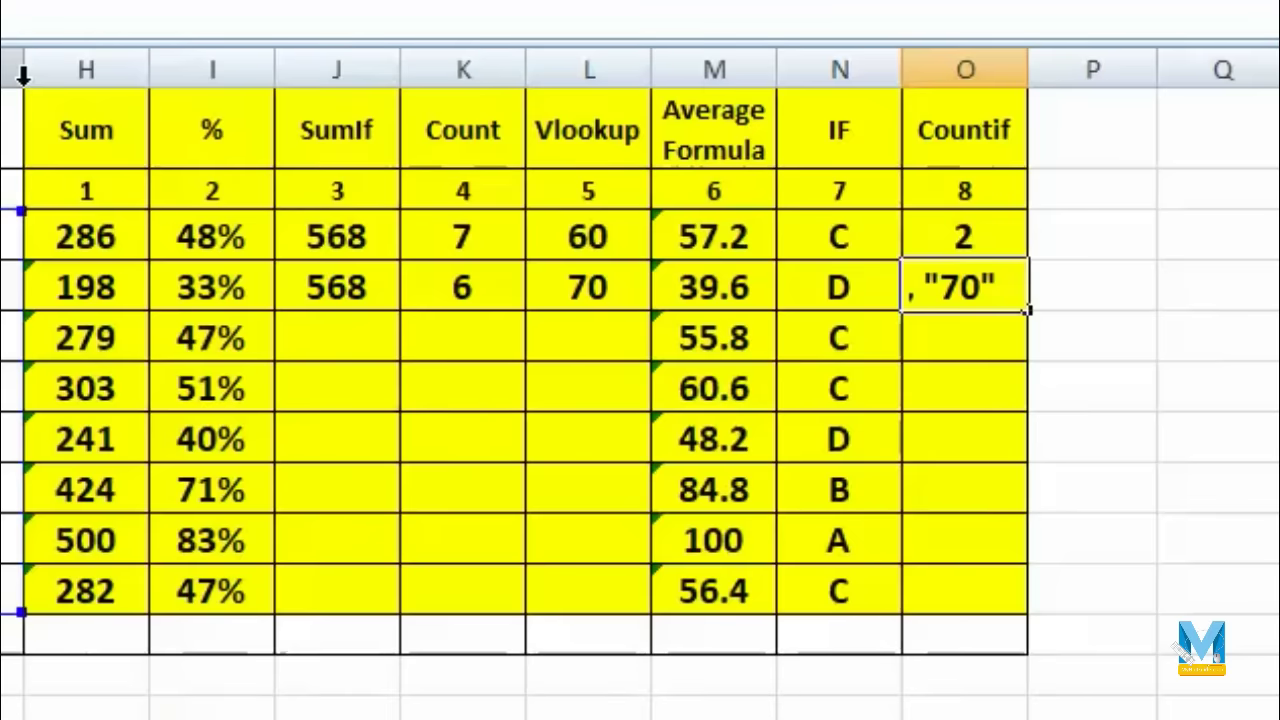
key(Return)
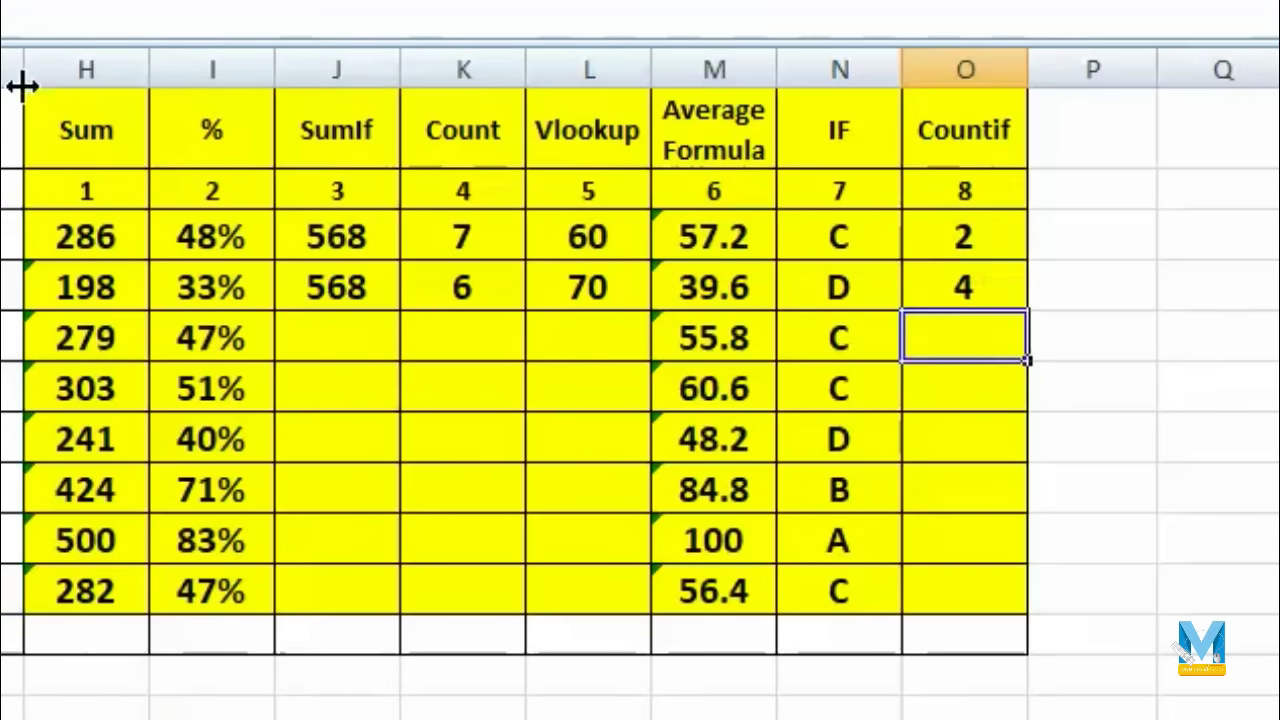
key(Up)
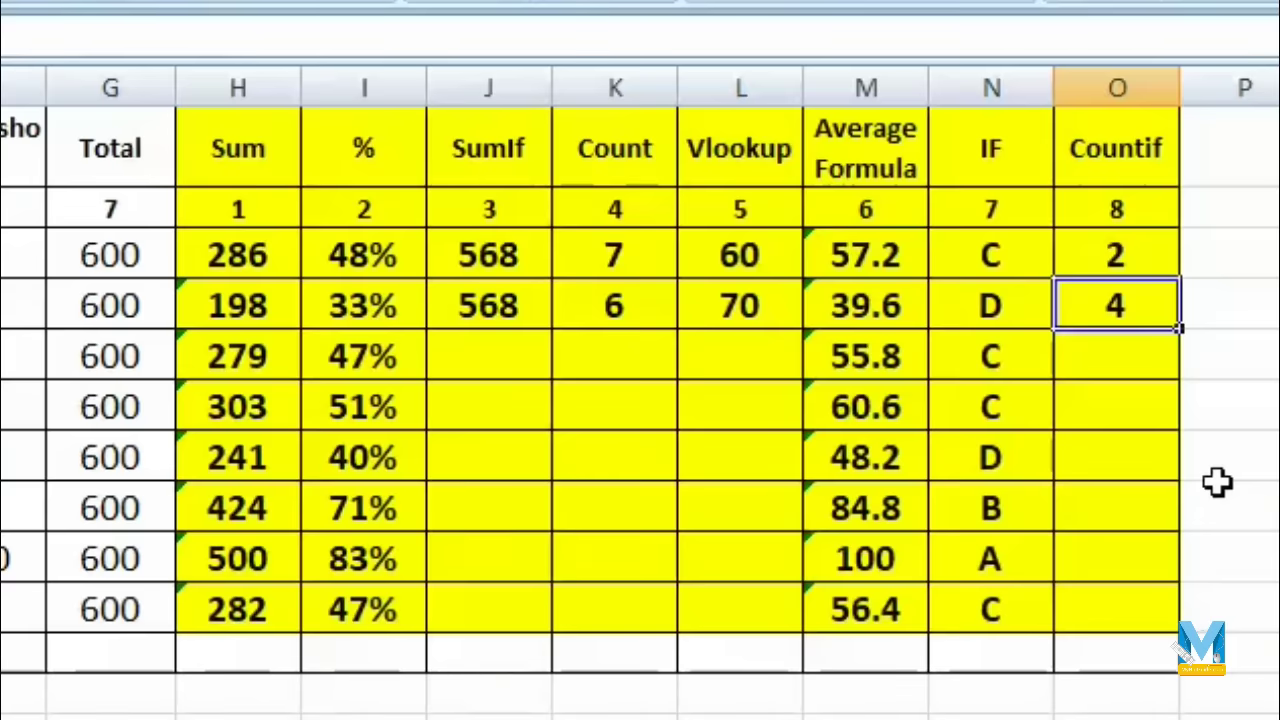
- Change the COUNTIF criterion from 70 to 100 so O4 shows 5
key(F2)
drag(1132, 512, 1096, 512)
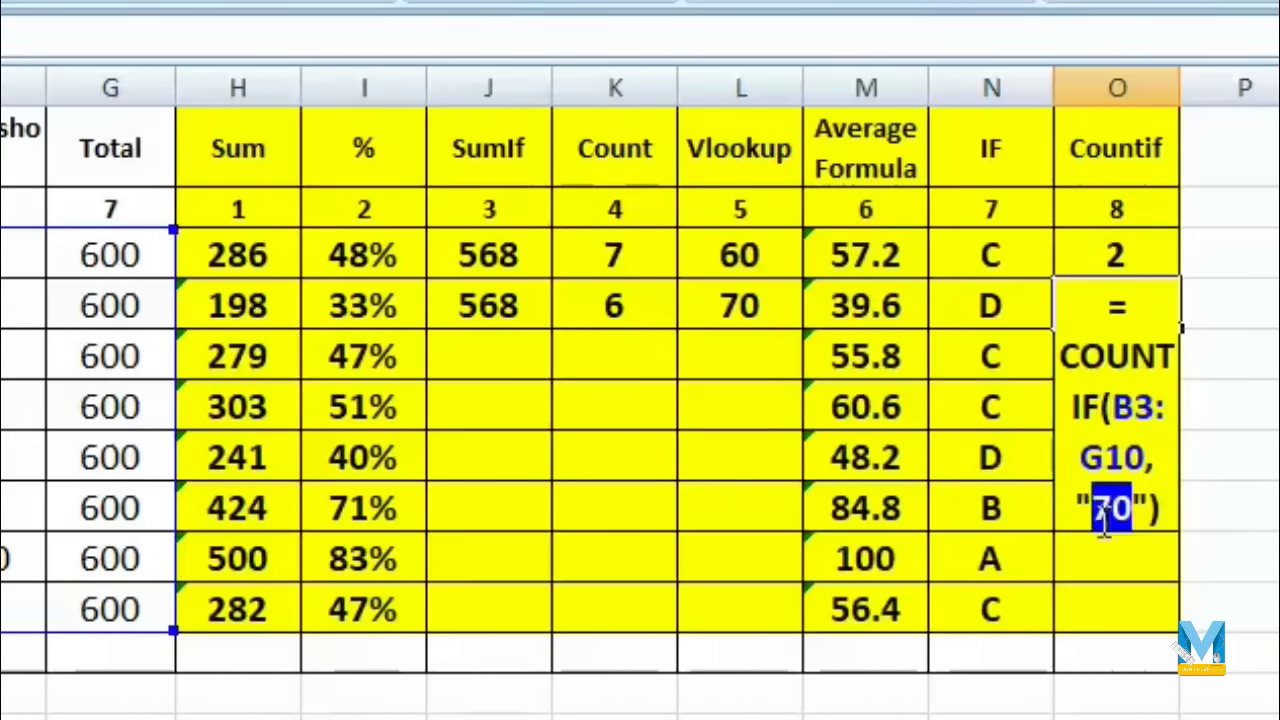
text(100)
key(Return)
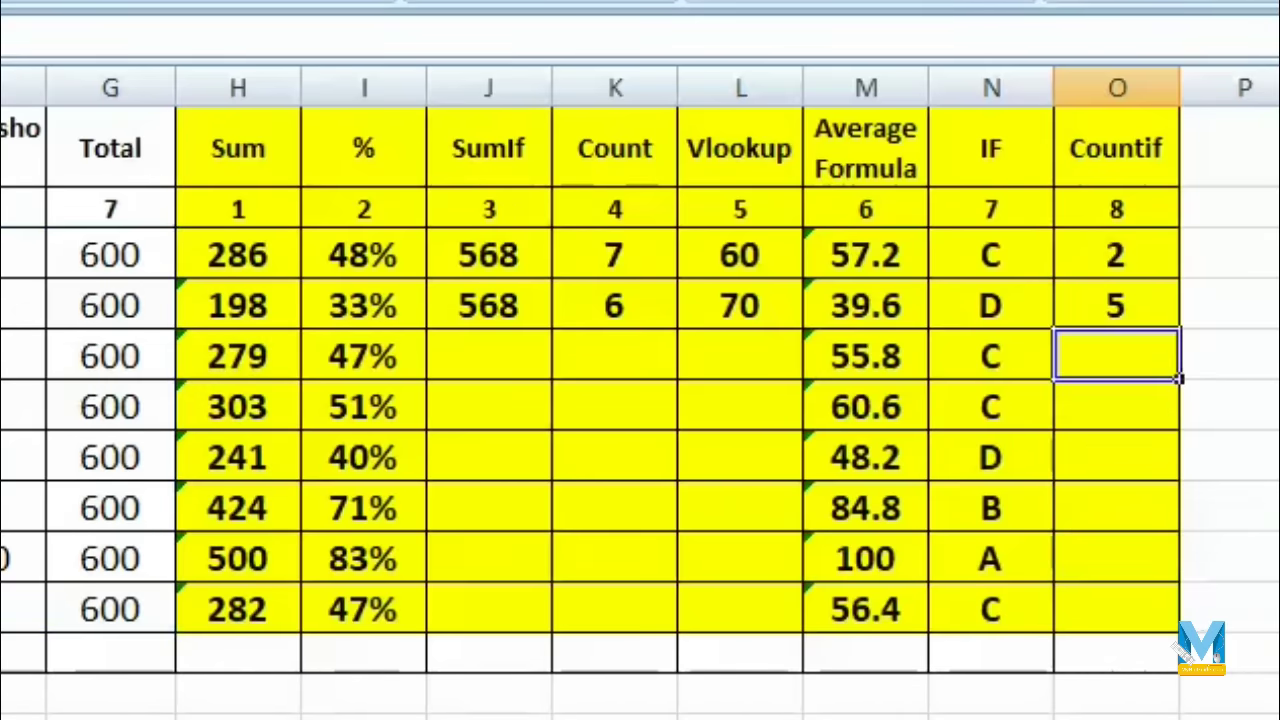
click(1116, 305)
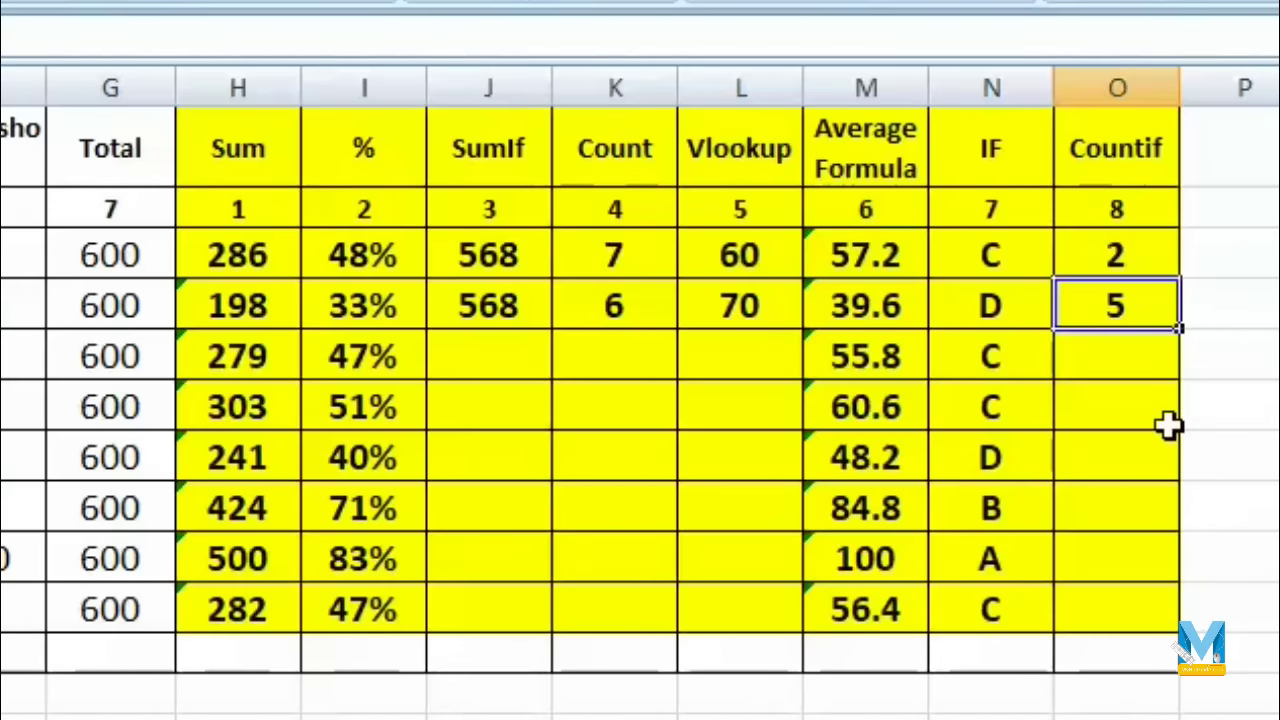
click(1131, 357)
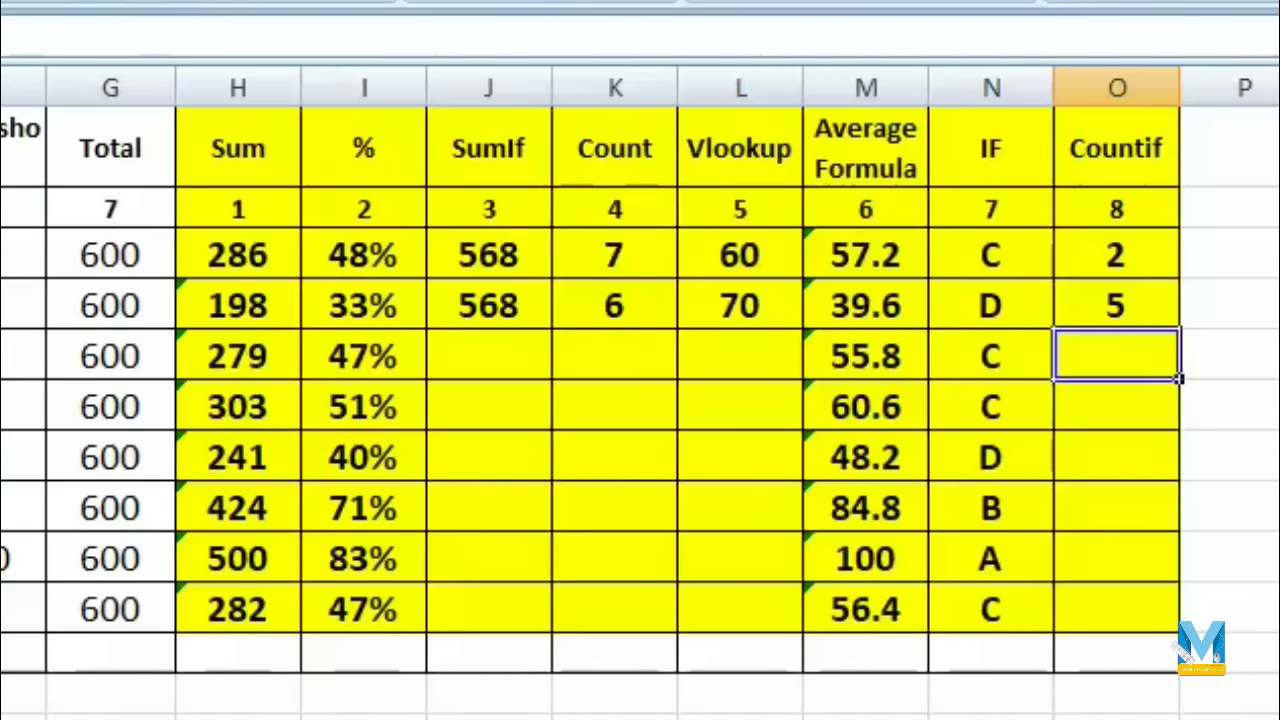
- Enter a COUNTIF in O5 counting the first student's name across A1:G10
text(=)
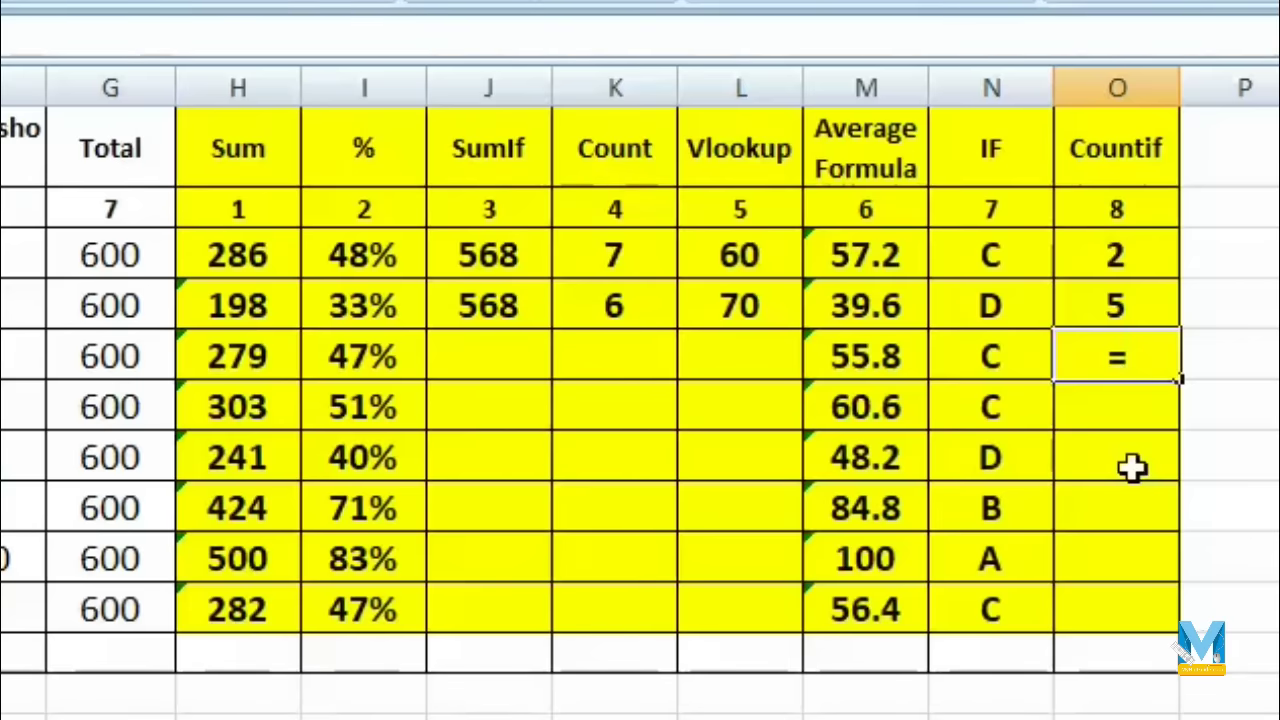
text(coun)
double_click(1150, 507)
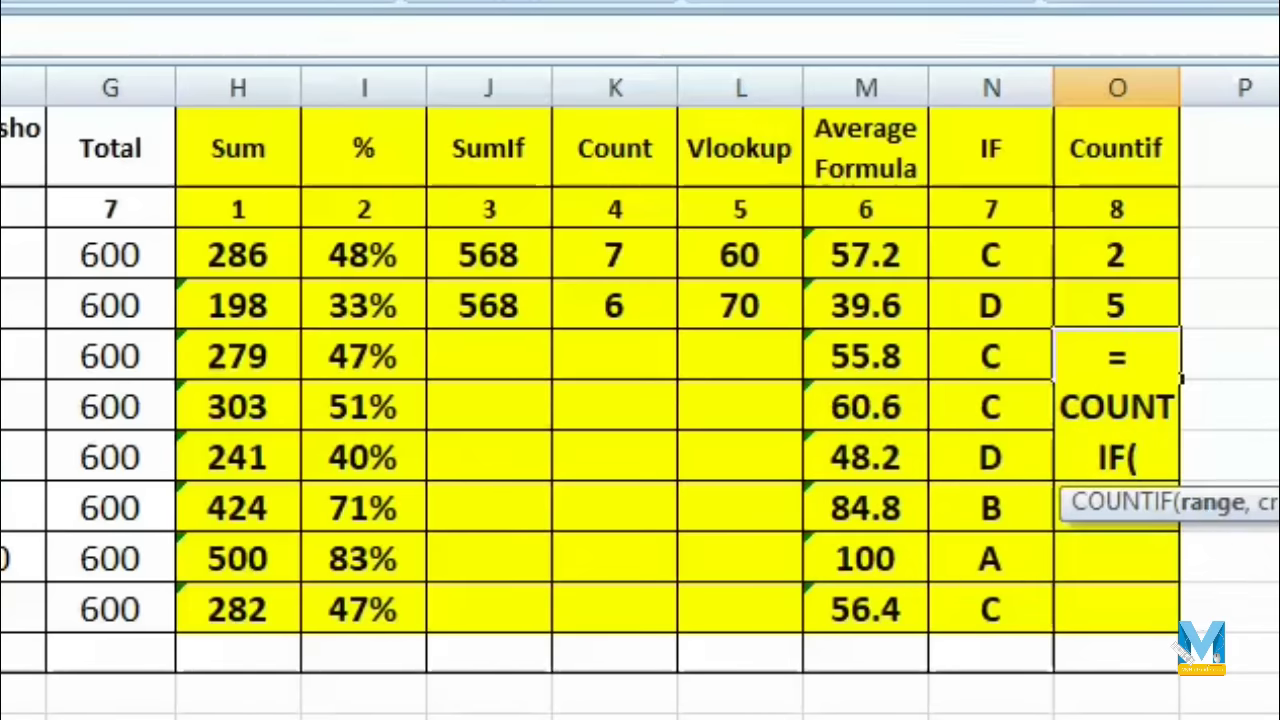
drag(140, 180, 965, 640)
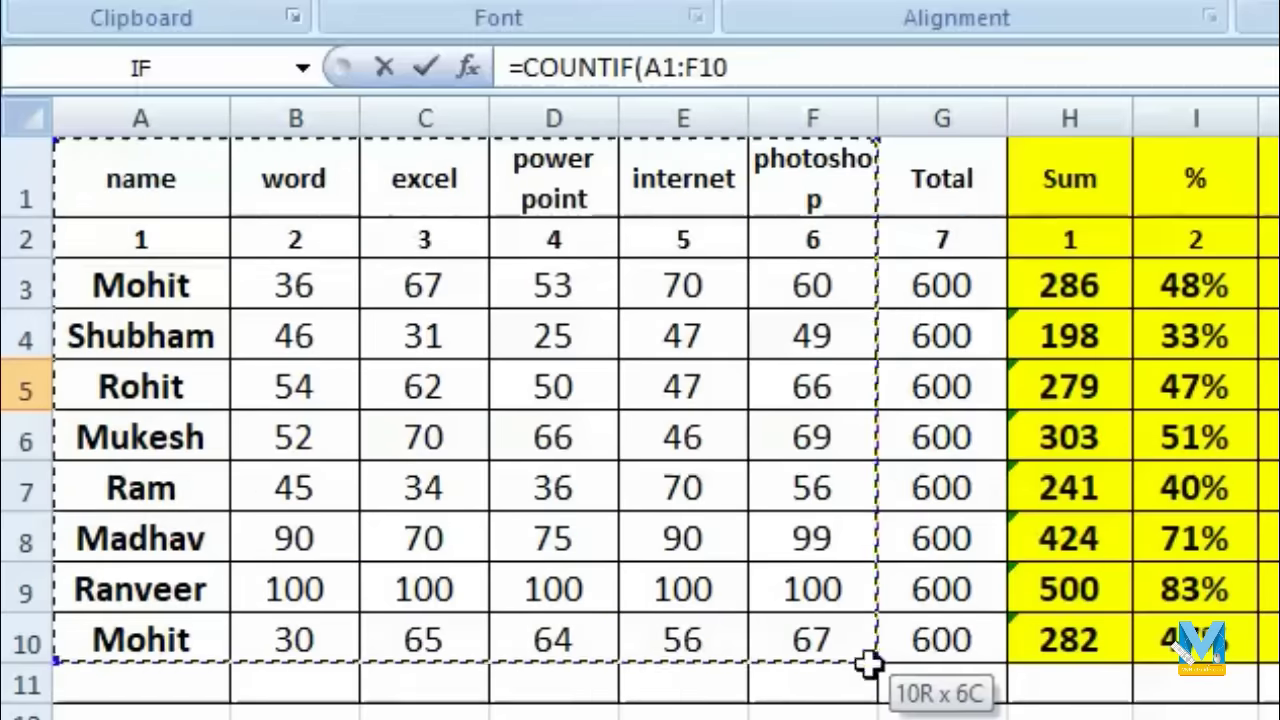
text(,)
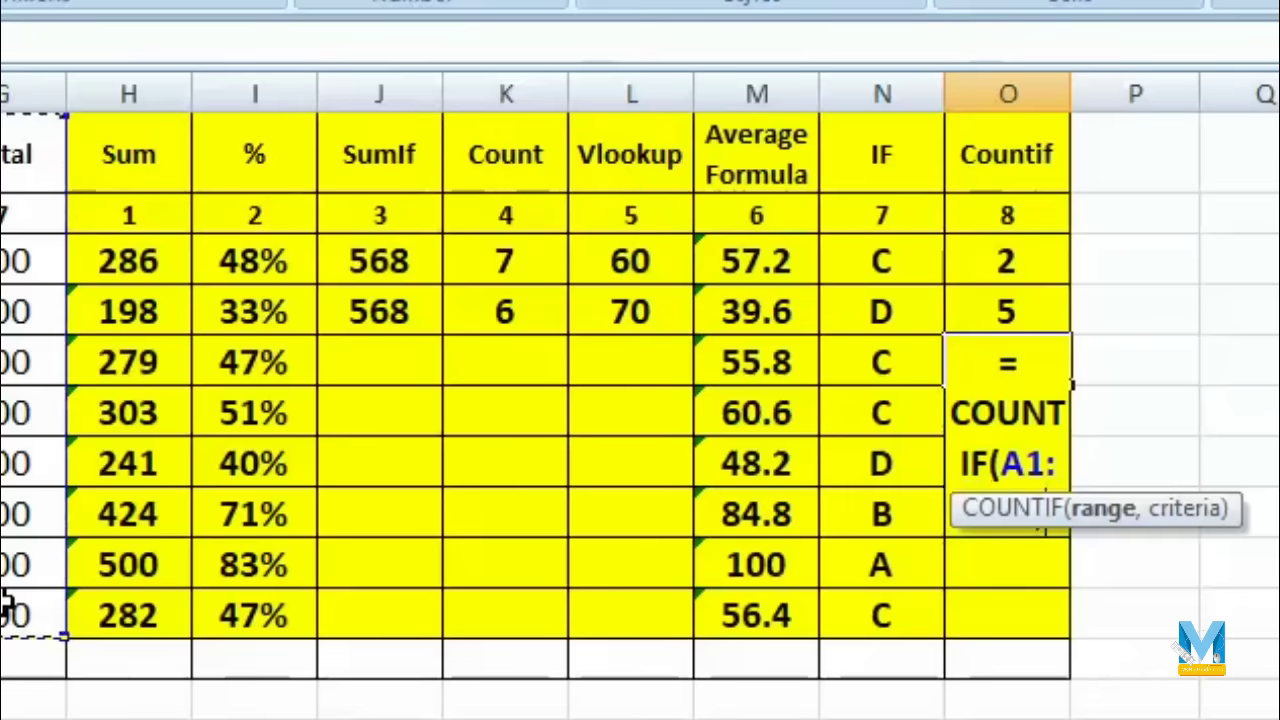
text( ")
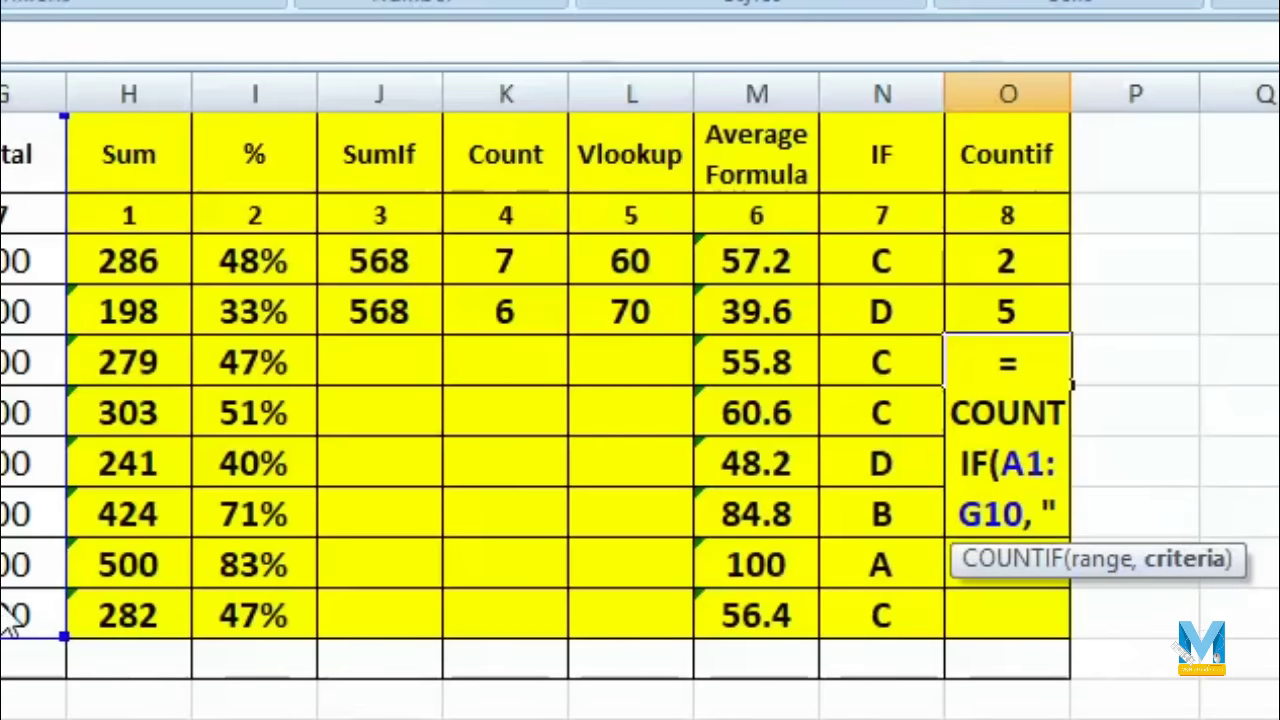
text(Mohit)
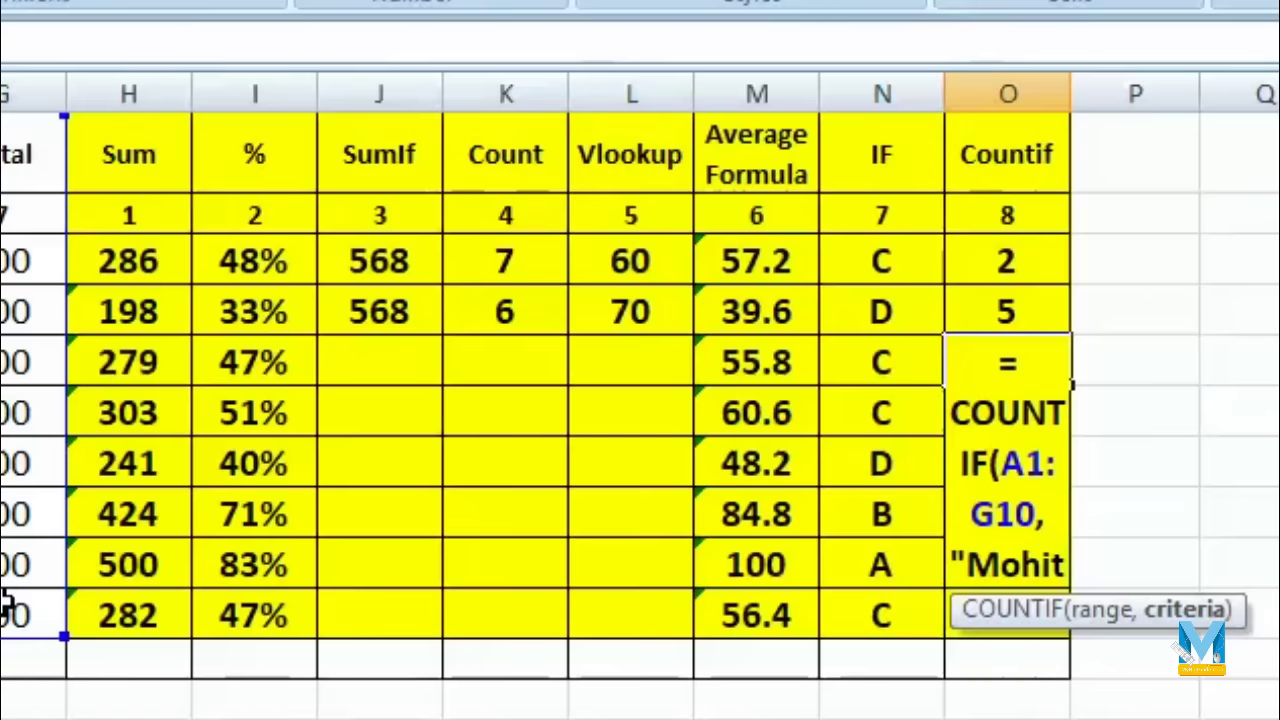
text("))
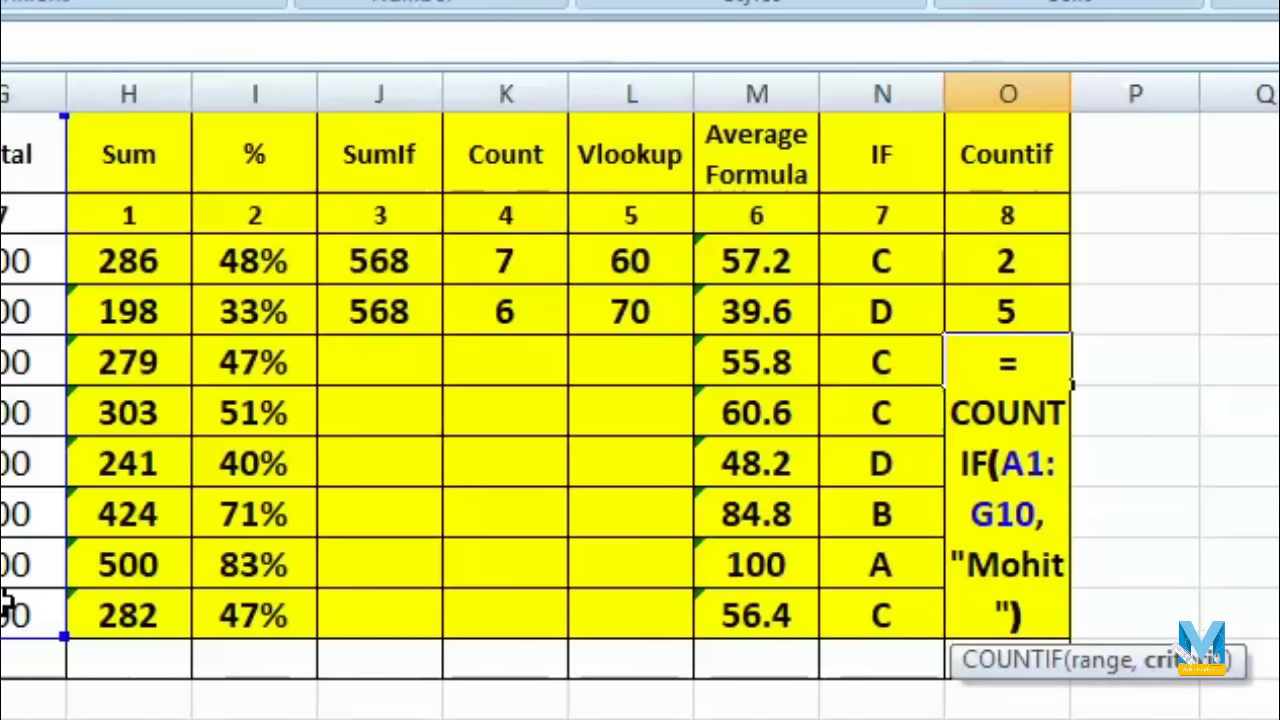
key(Return)
key(Up)
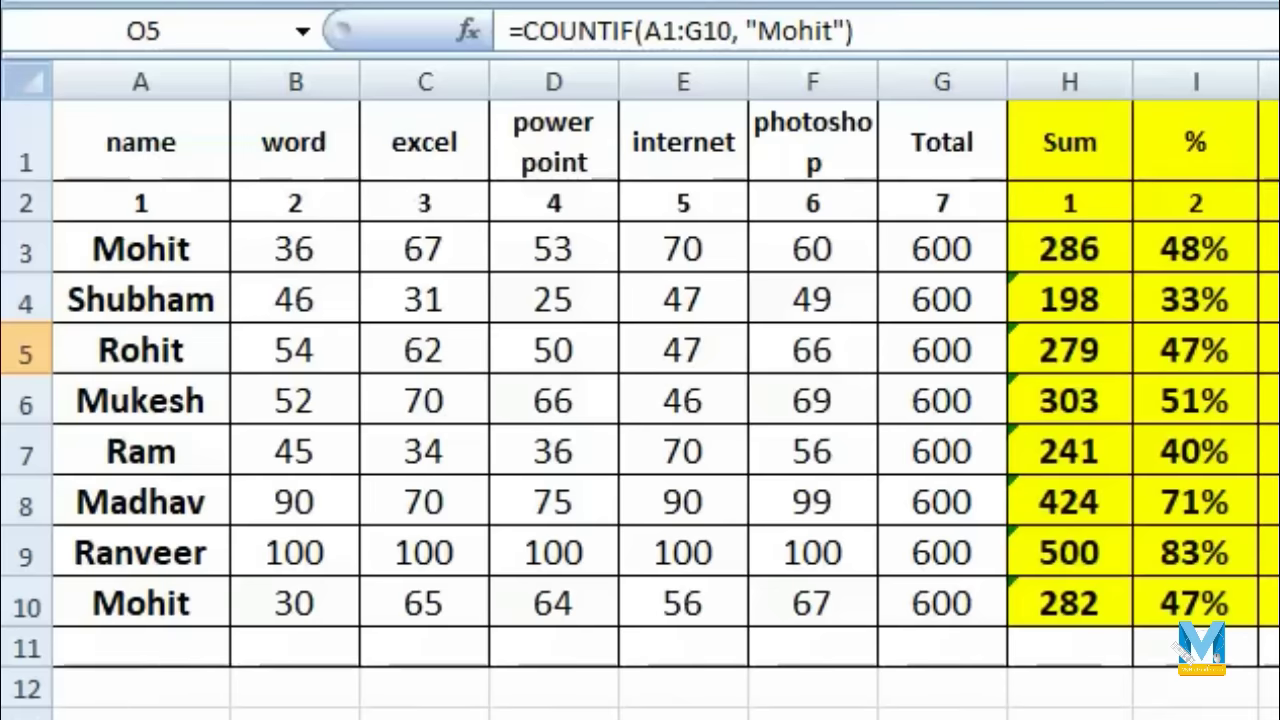
- Rename the student in A7 to that same name so the count becomes 3
click(190, 455)
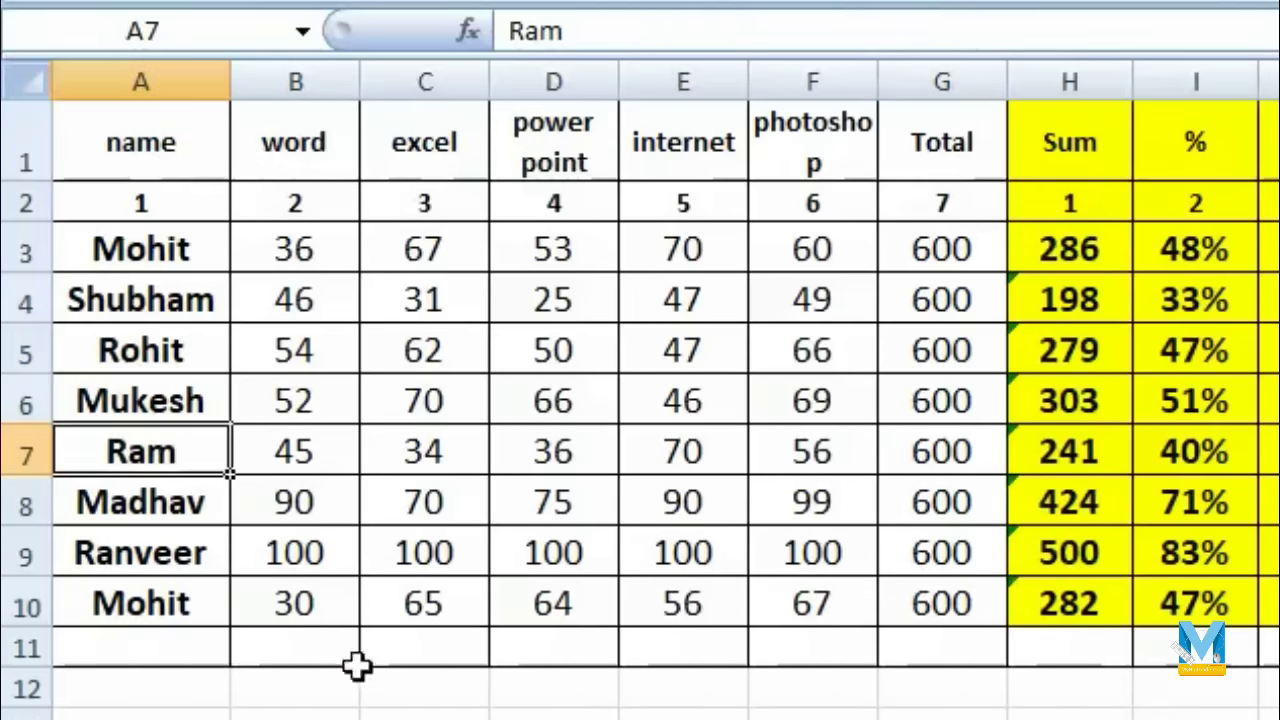
text(MOhit)
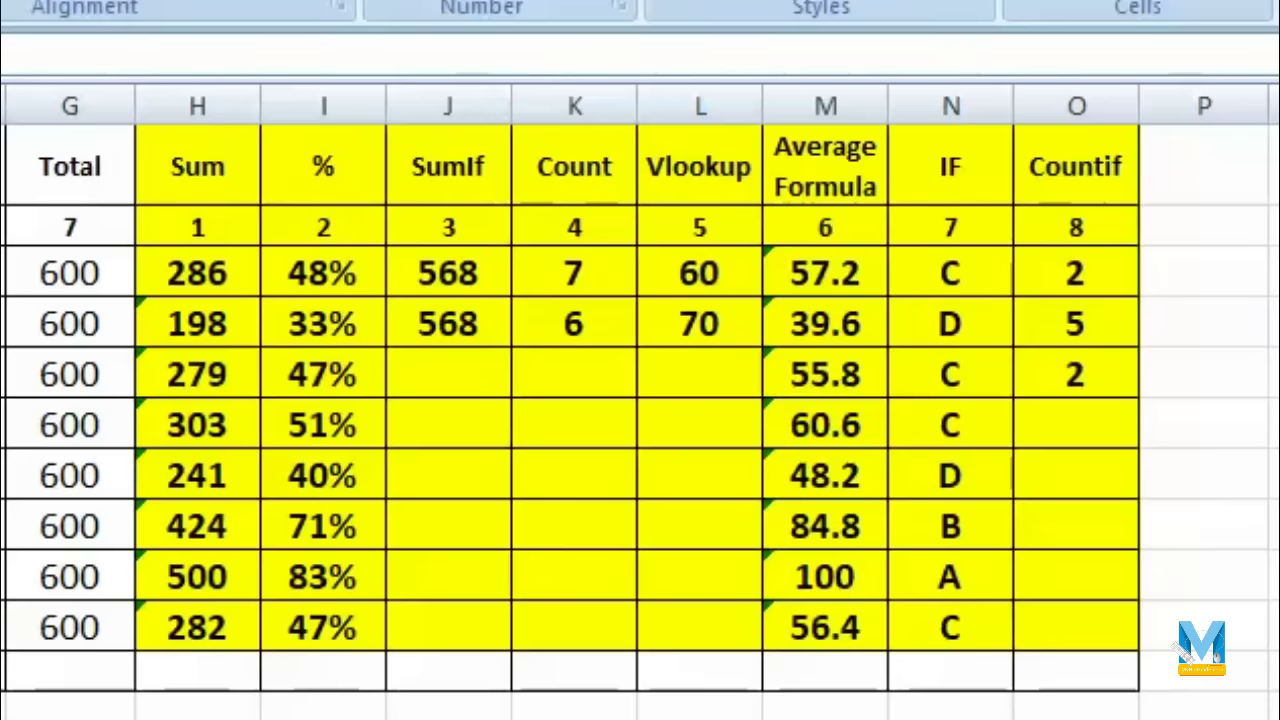
key(Return)
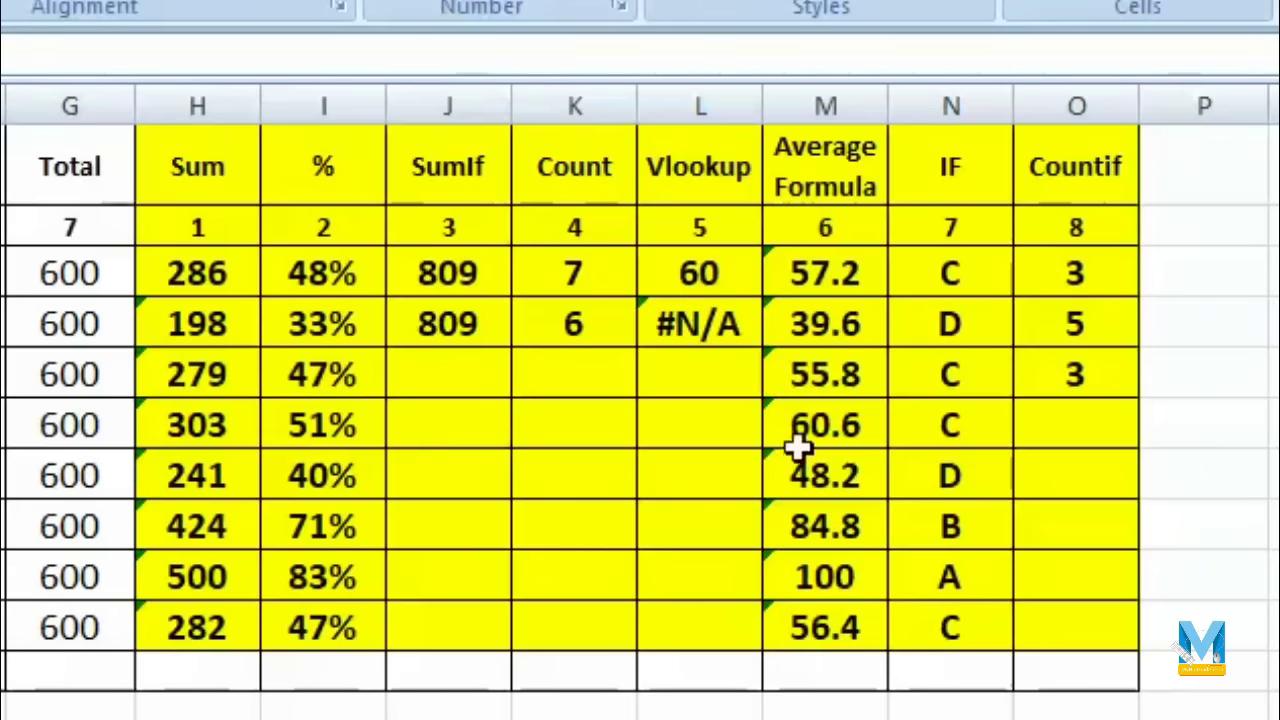